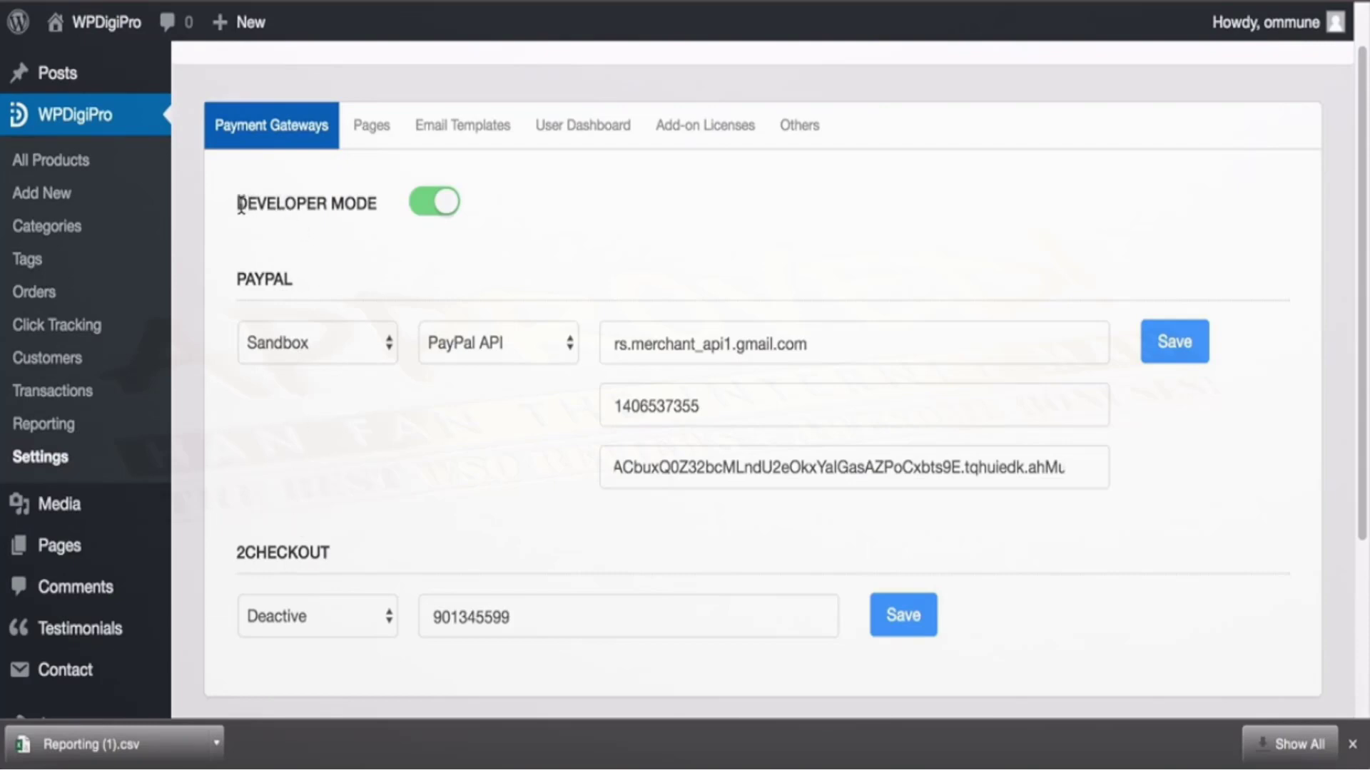
- Show the Pages settings, highlight both payment redirect URLs and enter the Custom Slug Name field
drag(240, 204, 368, 204)
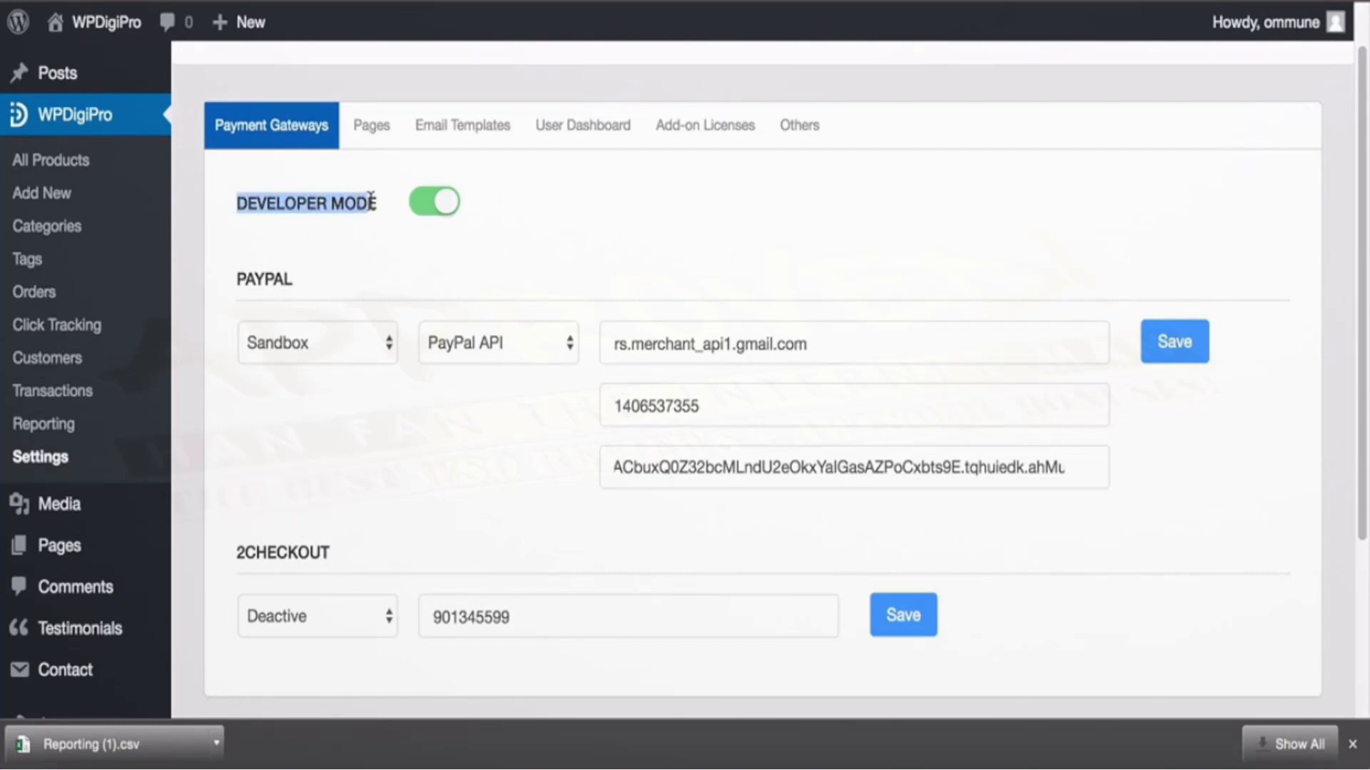
click(371, 130)
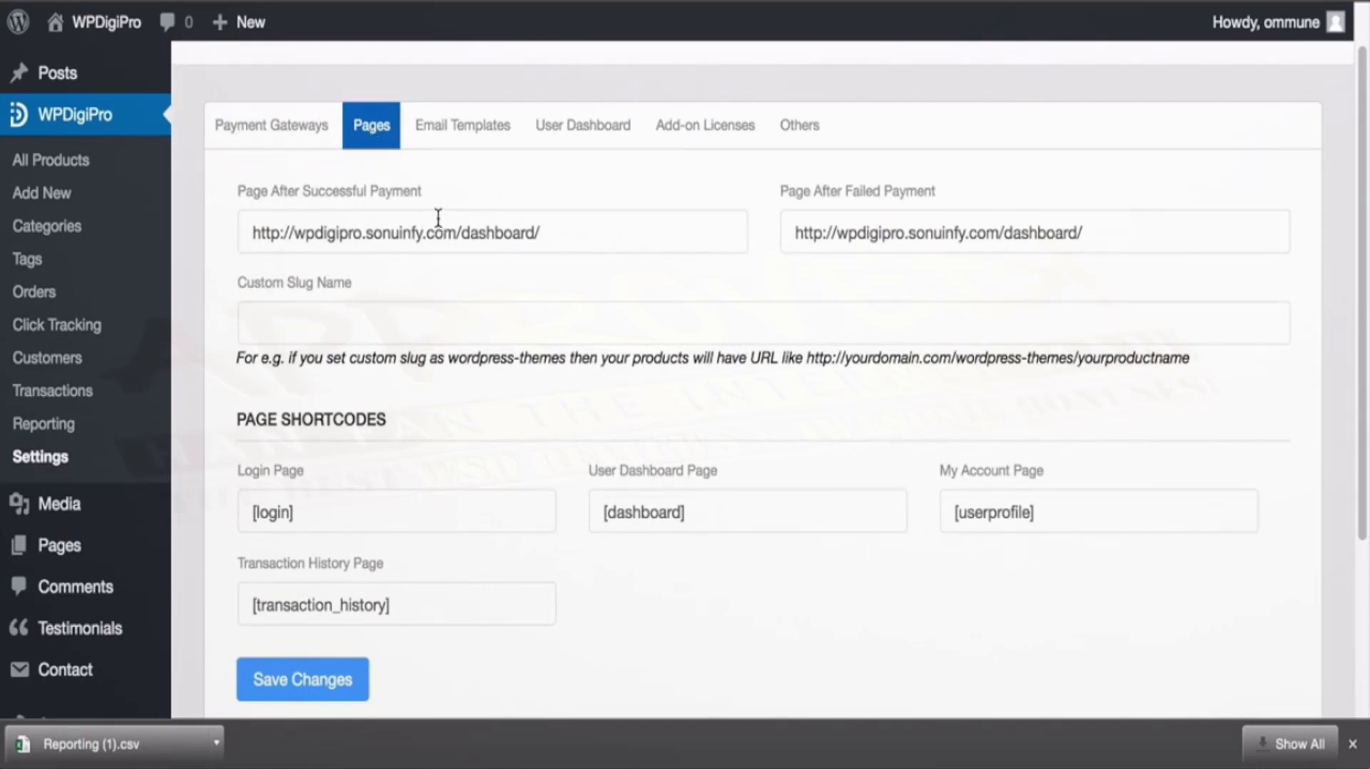
drag(547, 232, 262, 232)
drag(1110, 233, 779, 233)
click(356, 326)
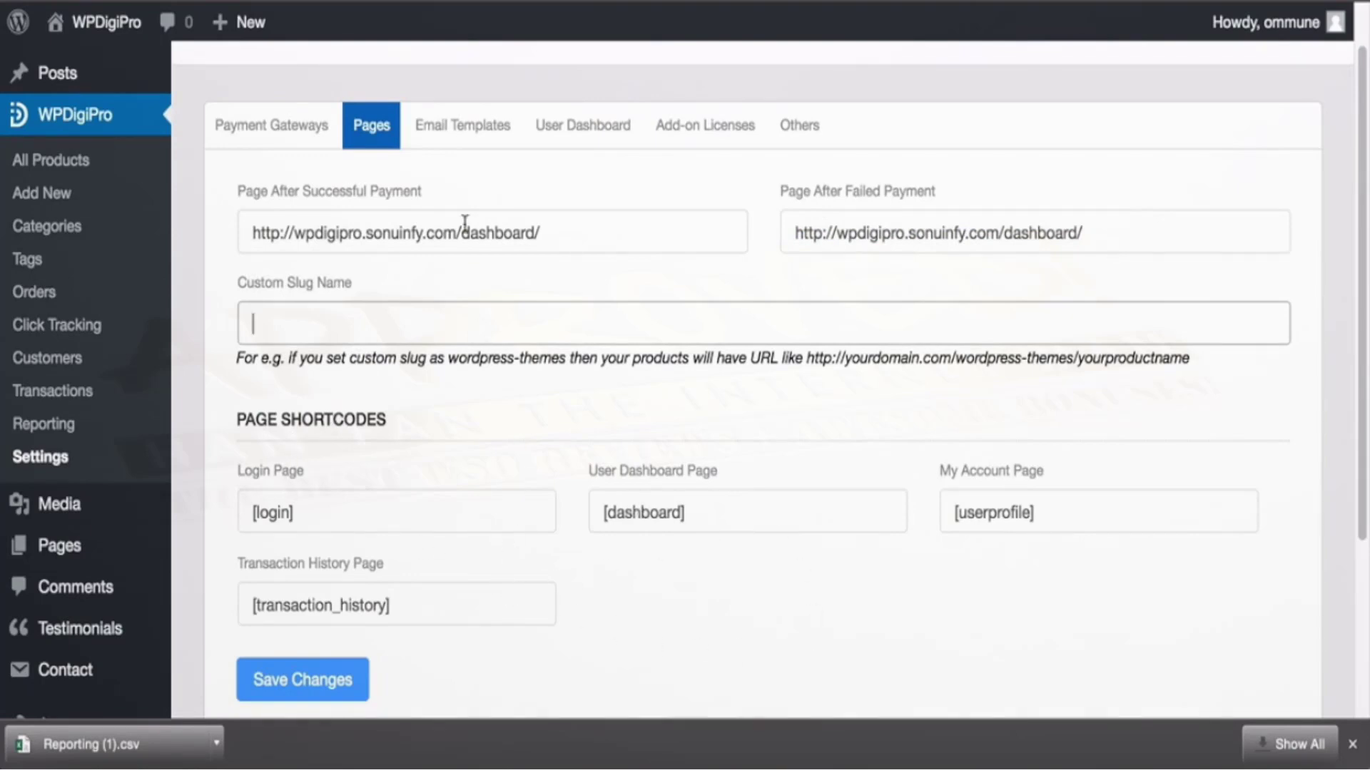
- Load the Admin Email For New Order email template
click(454, 132)
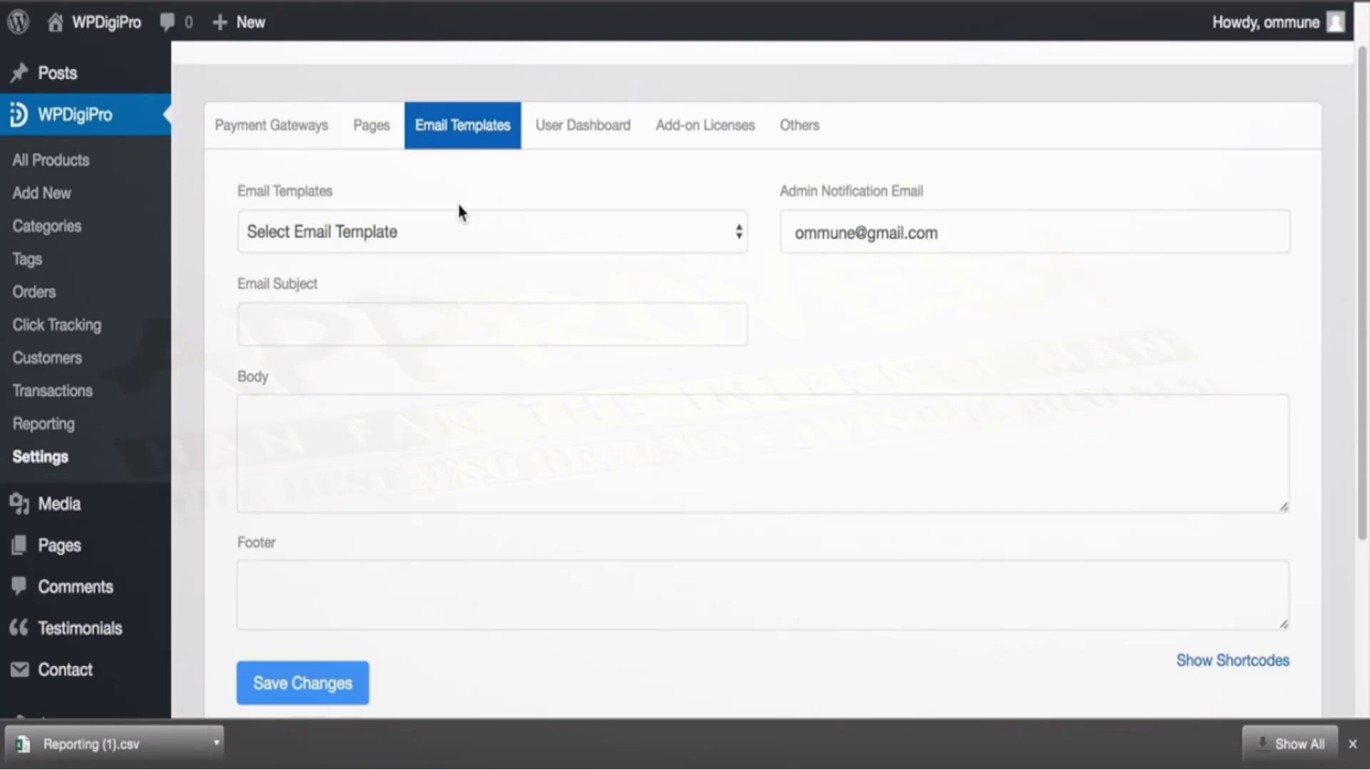
click(459, 229)
key(Escape)
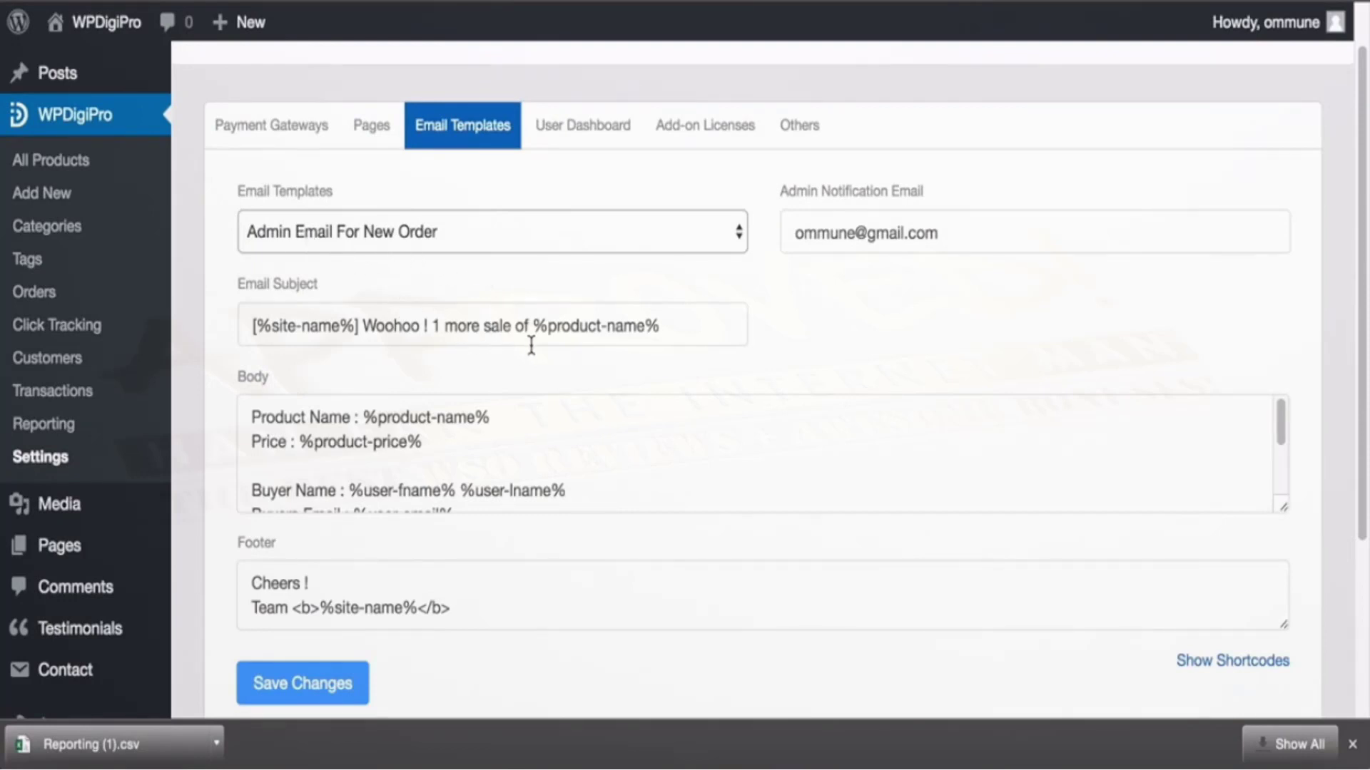
scroll(532, 343, down, 3)
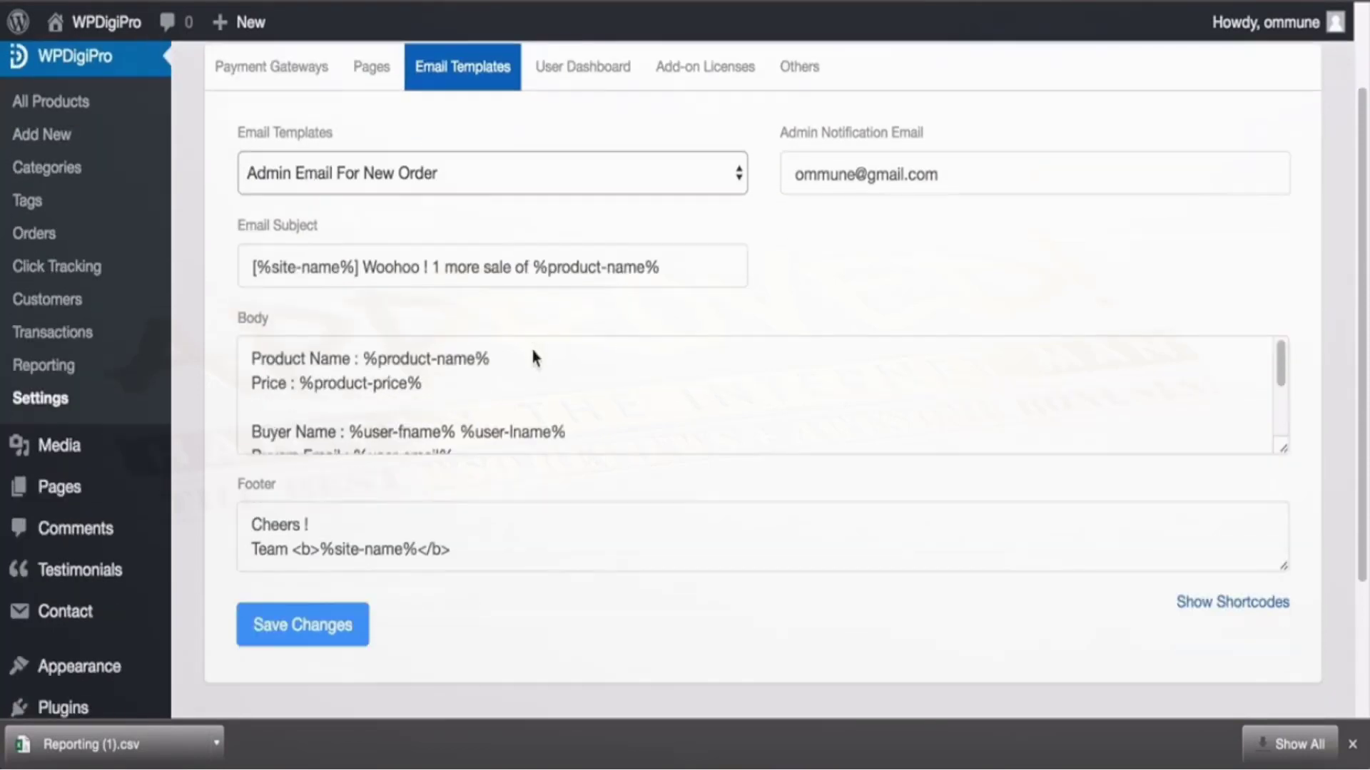
- Check the available email shortcodes, then bring up the User Dashboard appearance settings
click(1225, 607)
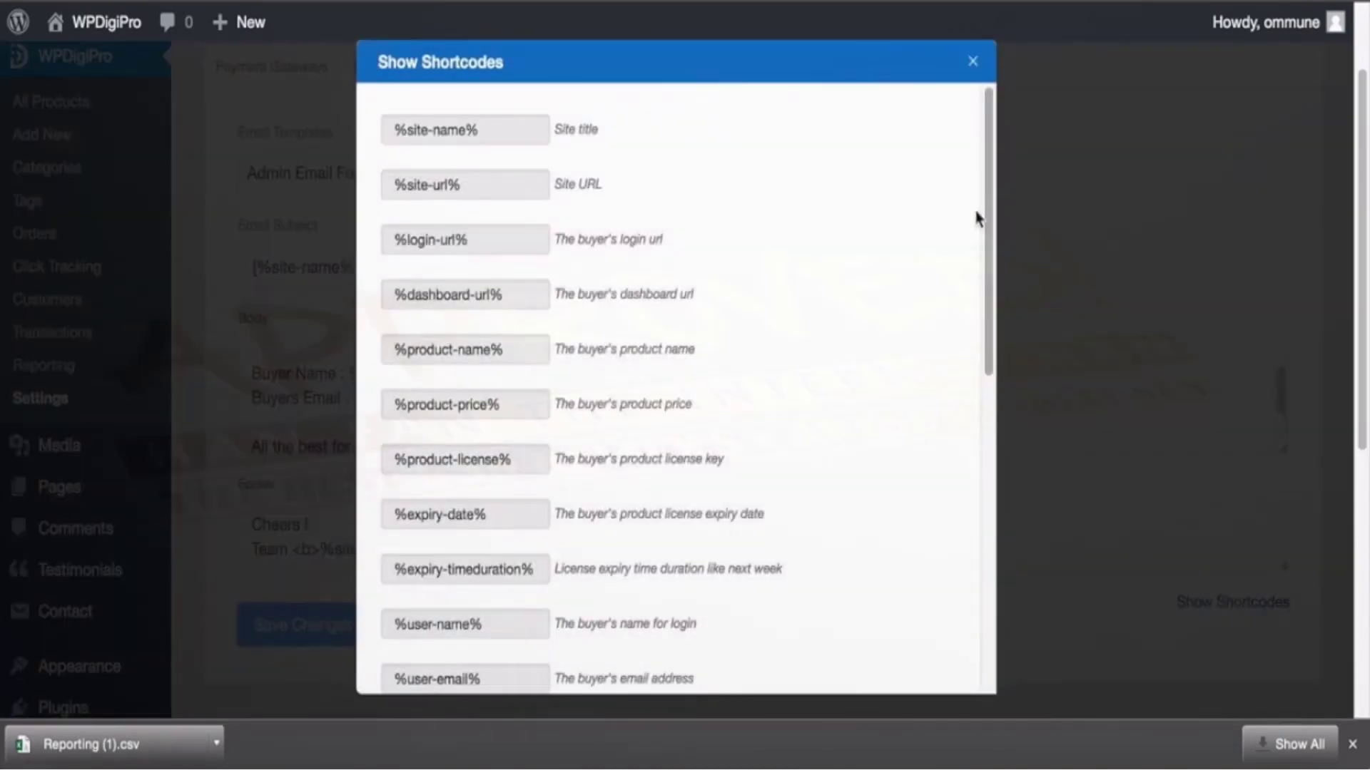
key(Escape)
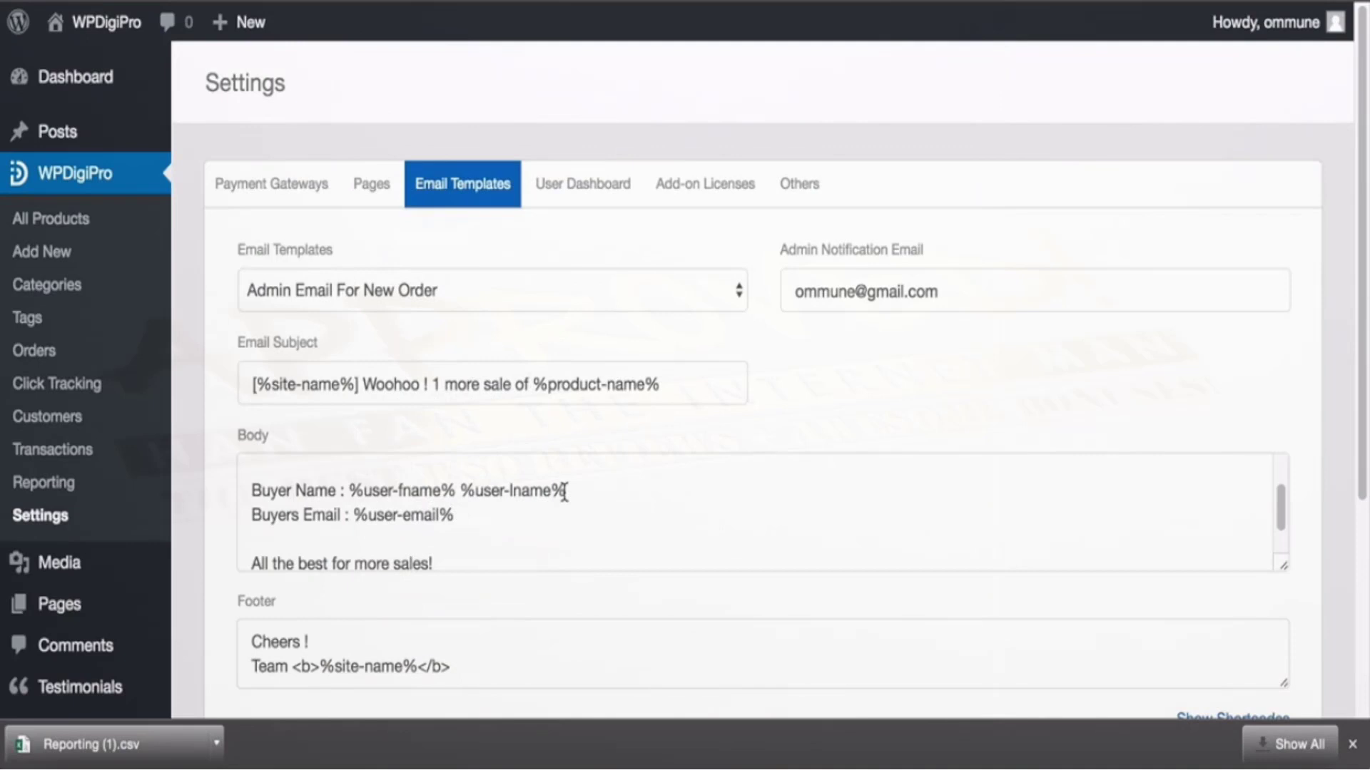
click(566, 494)
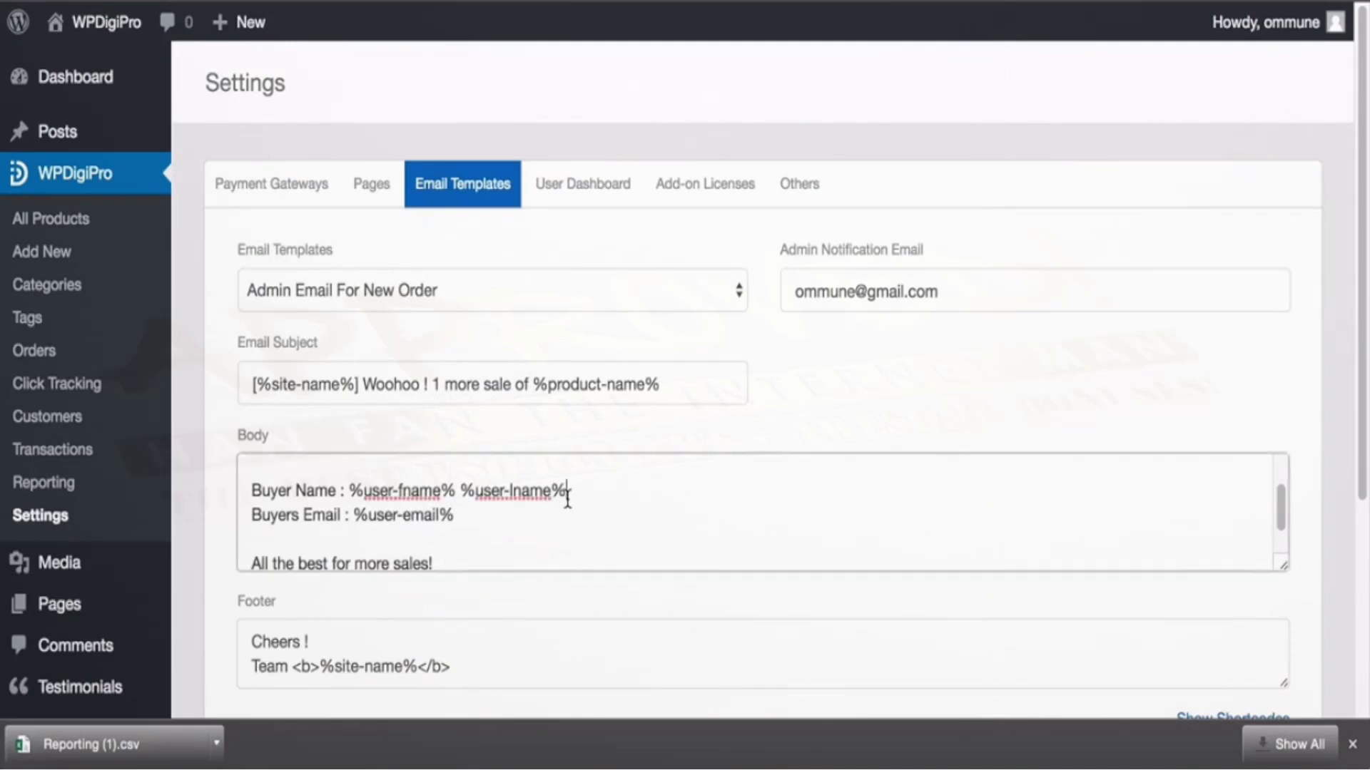
click(566, 189)
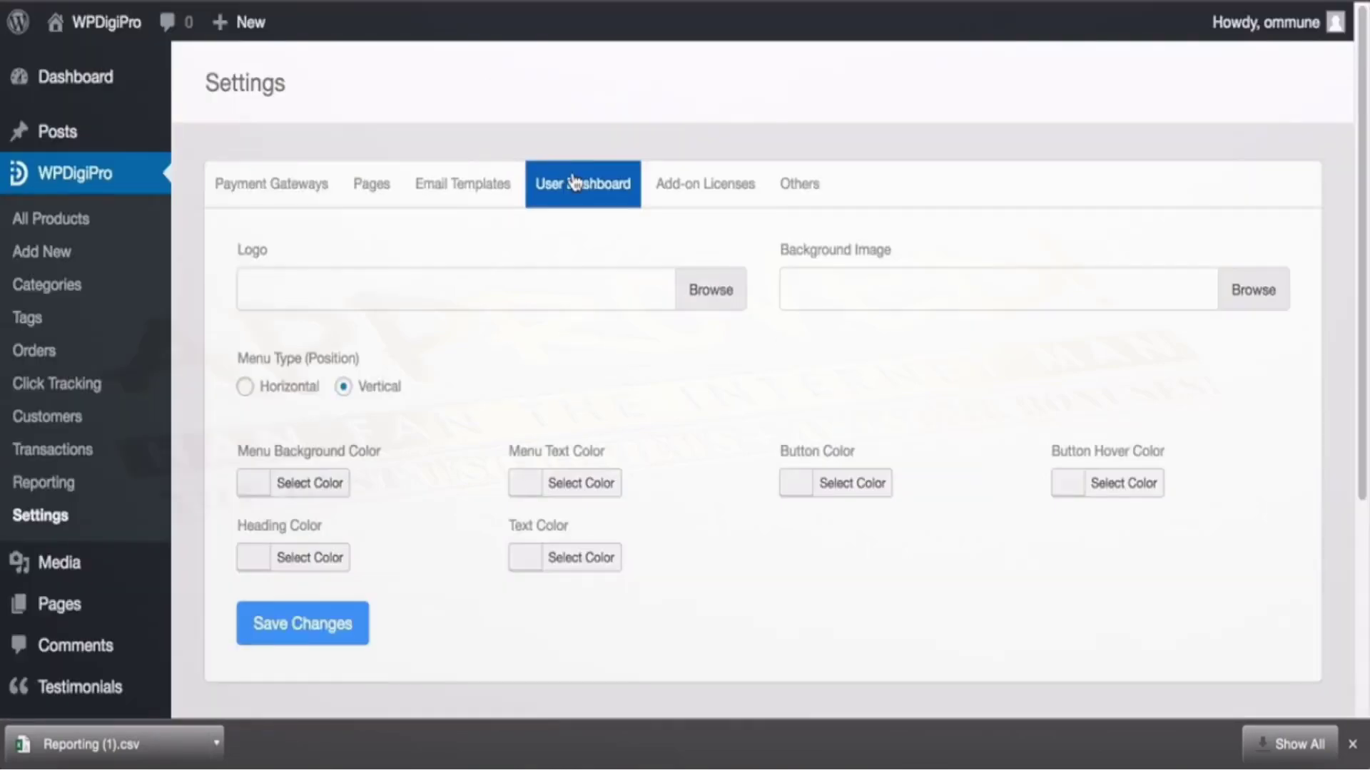
- View Add-on Licenses, then review the Others tab's licence renewal policy, USD-$ currency and credit link
click(705, 191)
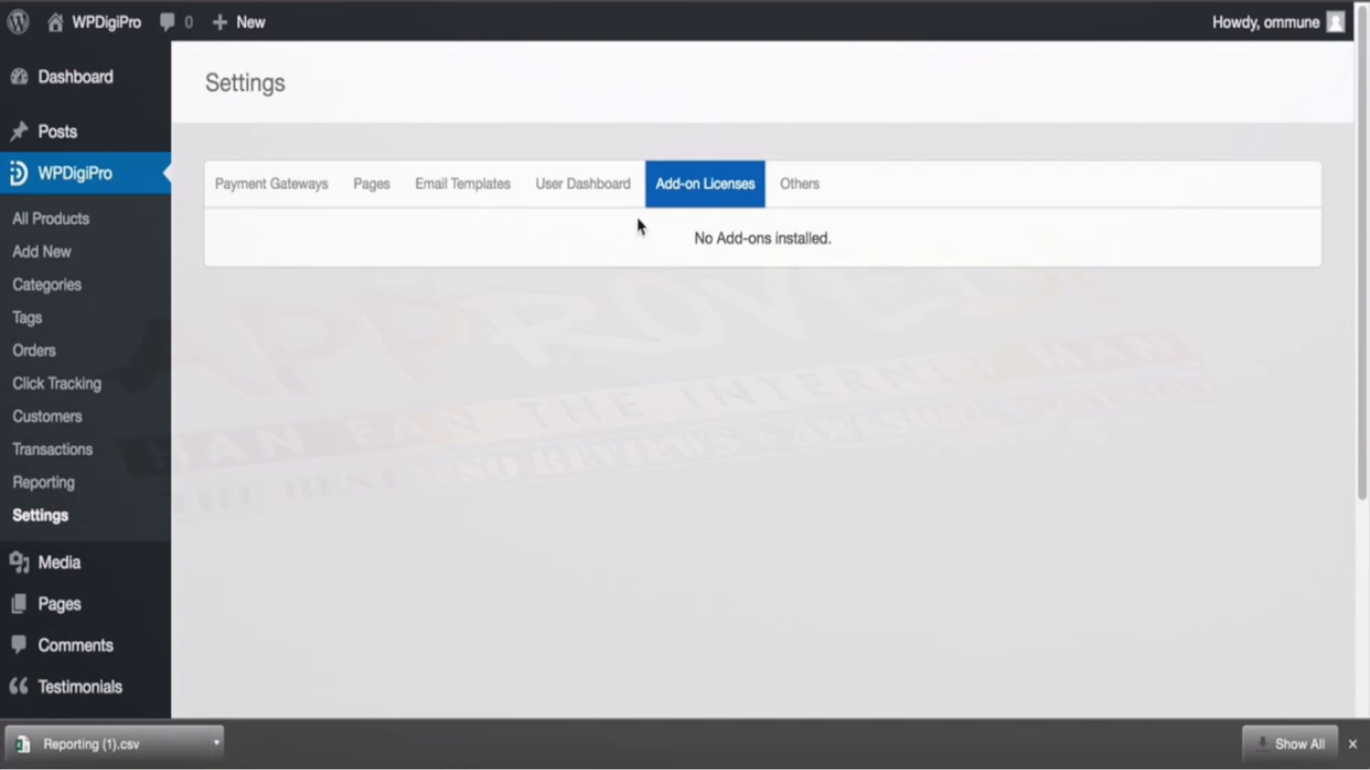
click(798, 197)
scroll(417, 219, down, 2)
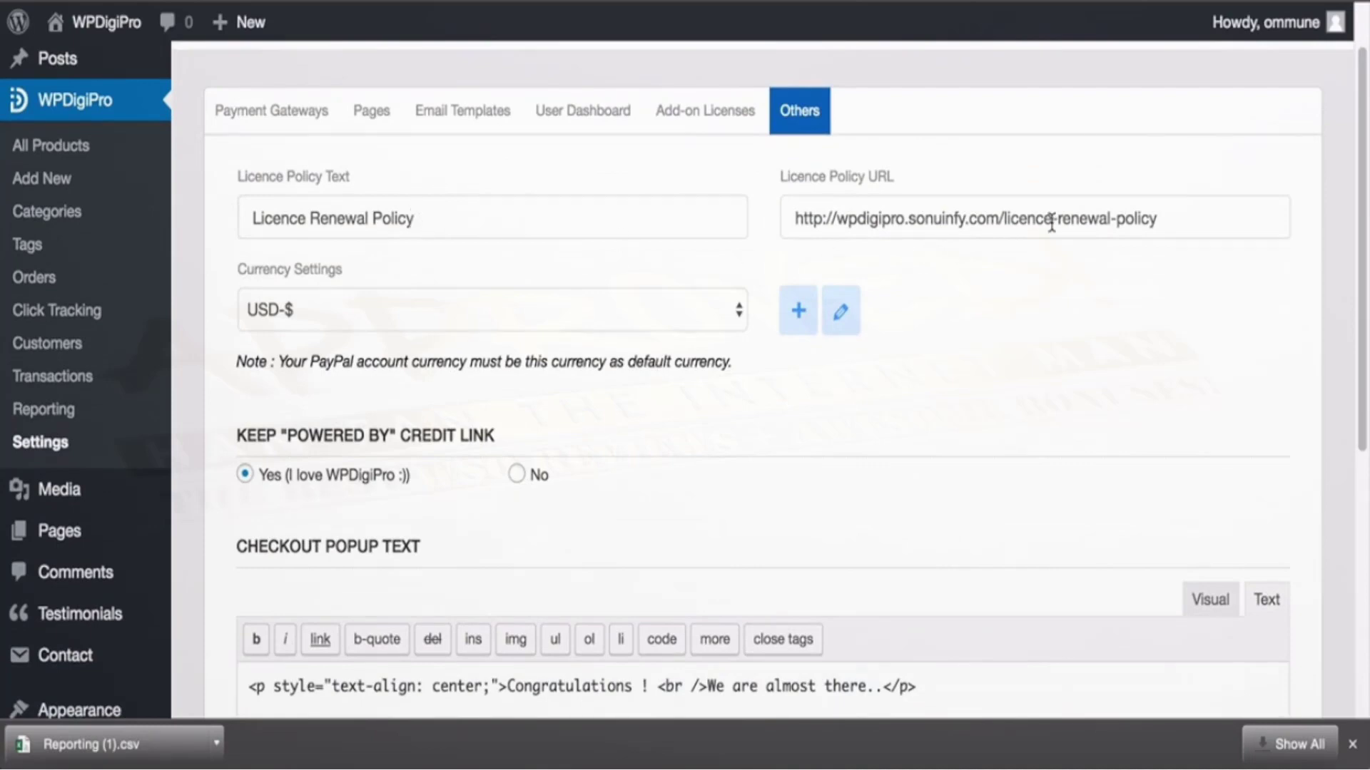
scroll(353, 186, down, 3)
scroll(428, 235, up, 5)
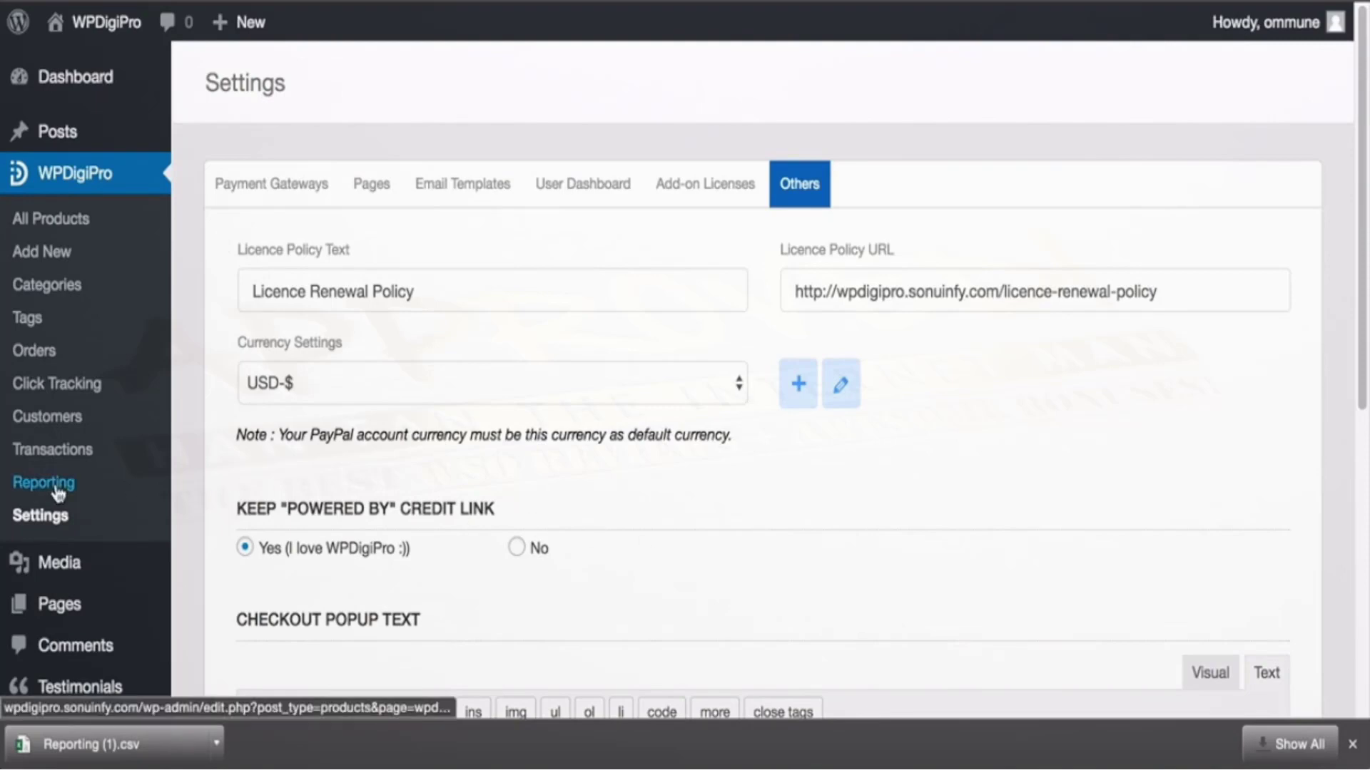
- Review the Sales Report chart under WPDigiPro Reporting
click(18, 482)
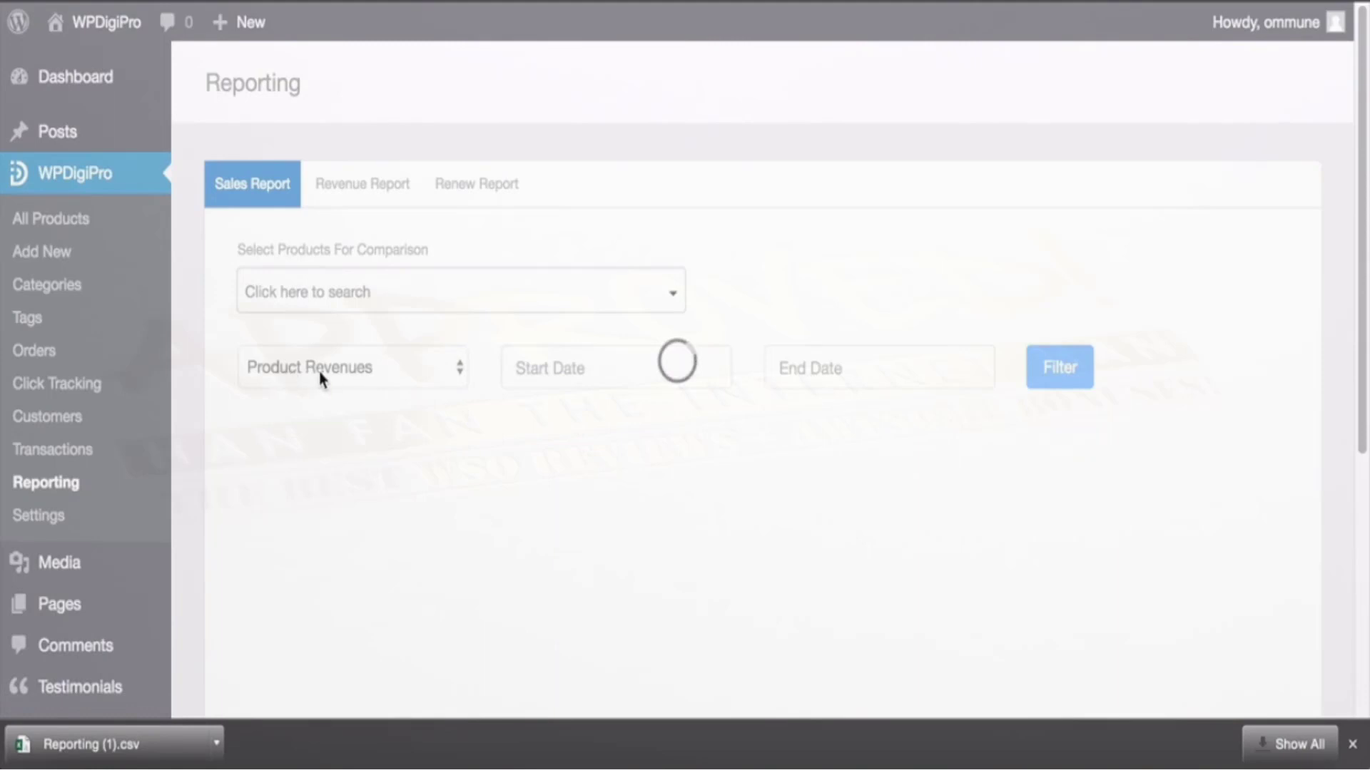
scroll(460, 385, down, 3)
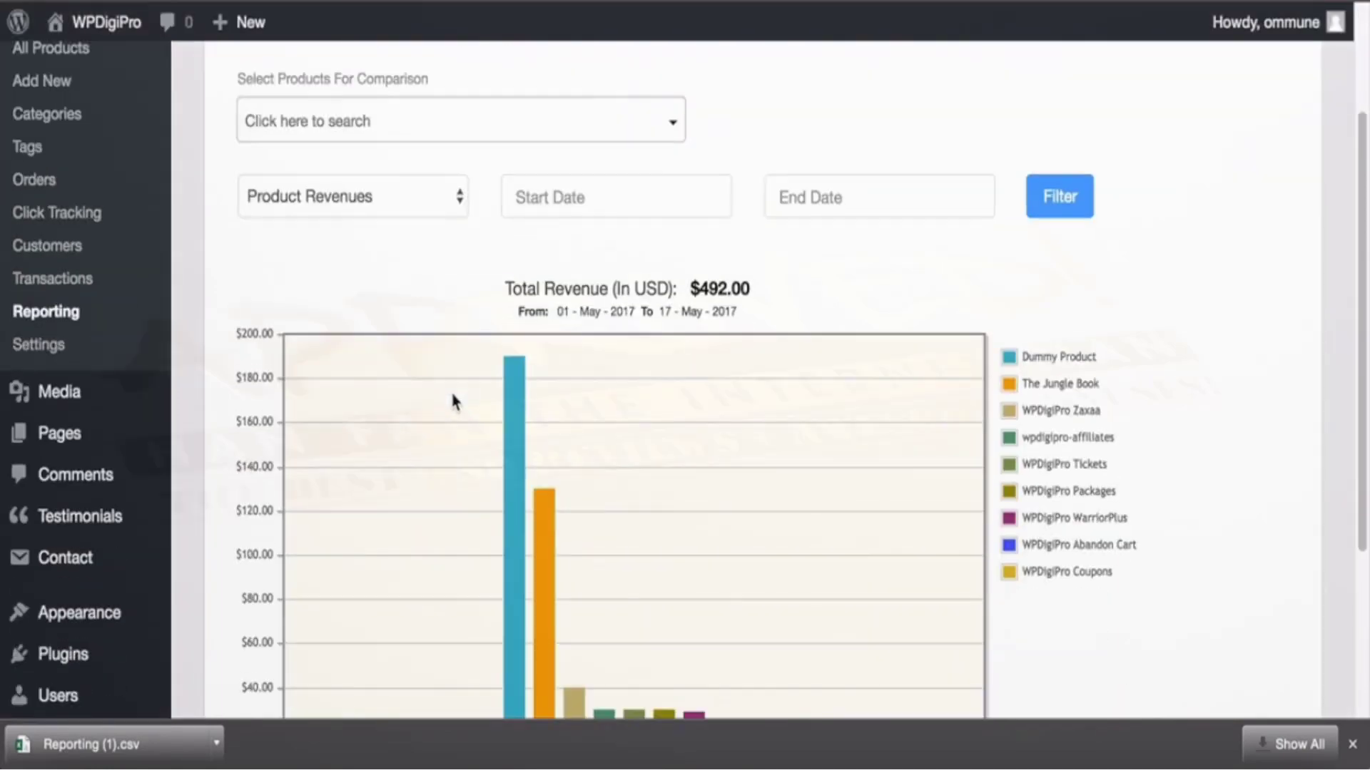
scroll(451, 389, down, 3)
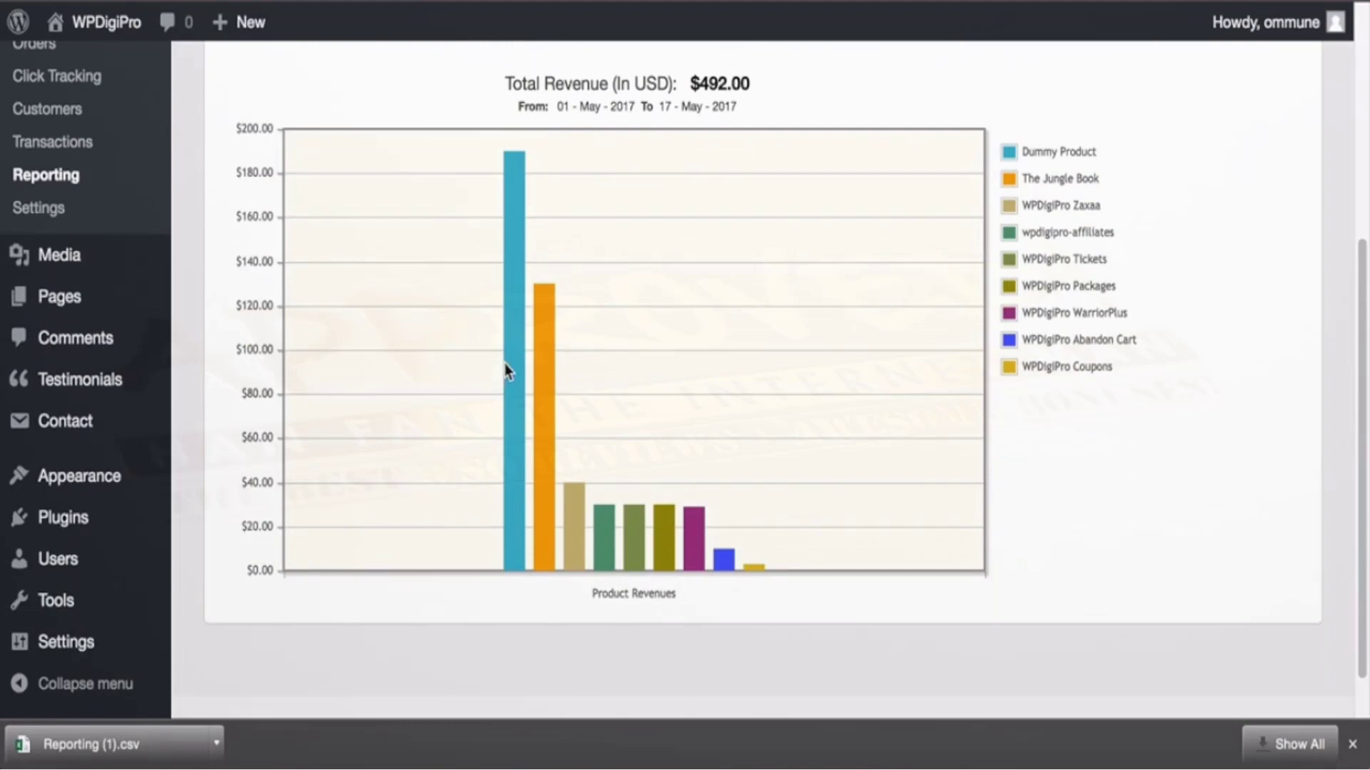
mouse_move(506, 366)
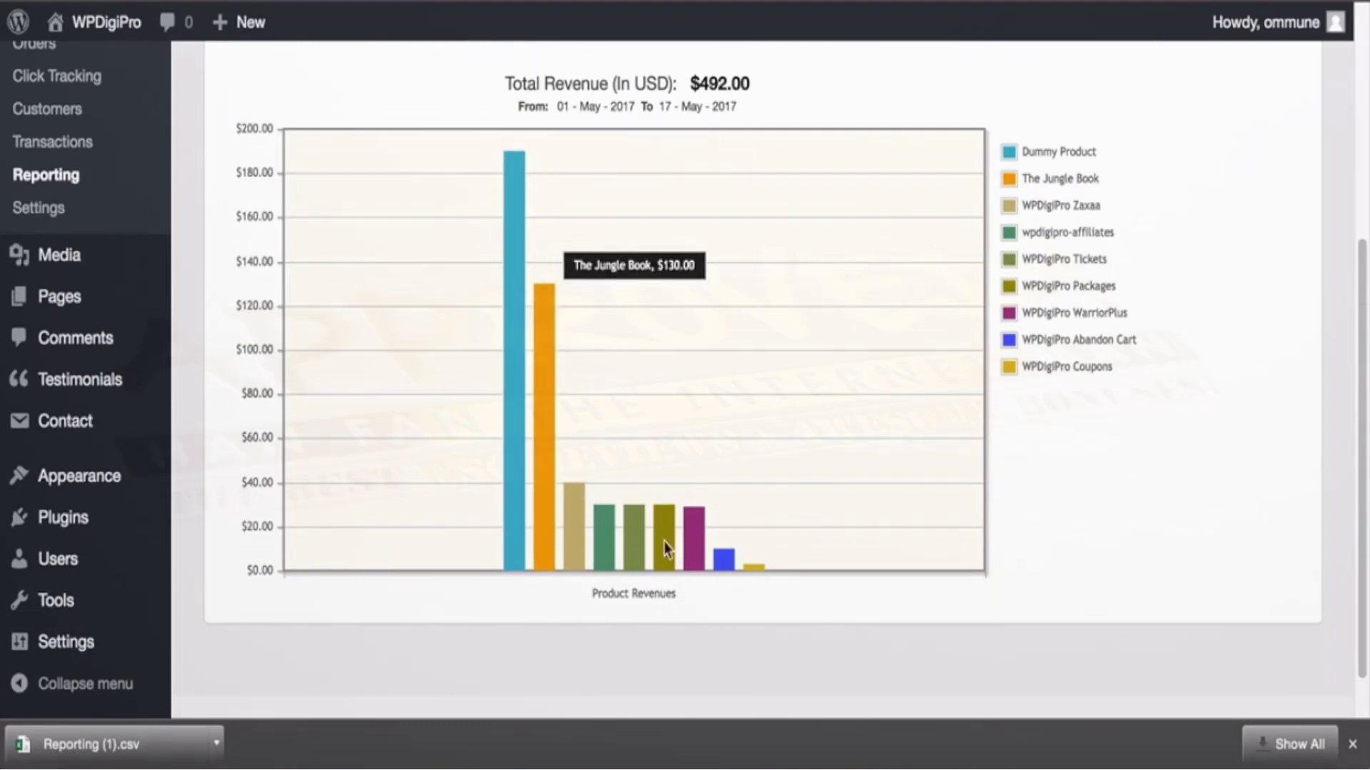
scroll(669, 496, up, 5)
scroll(528, 371, up, 1)
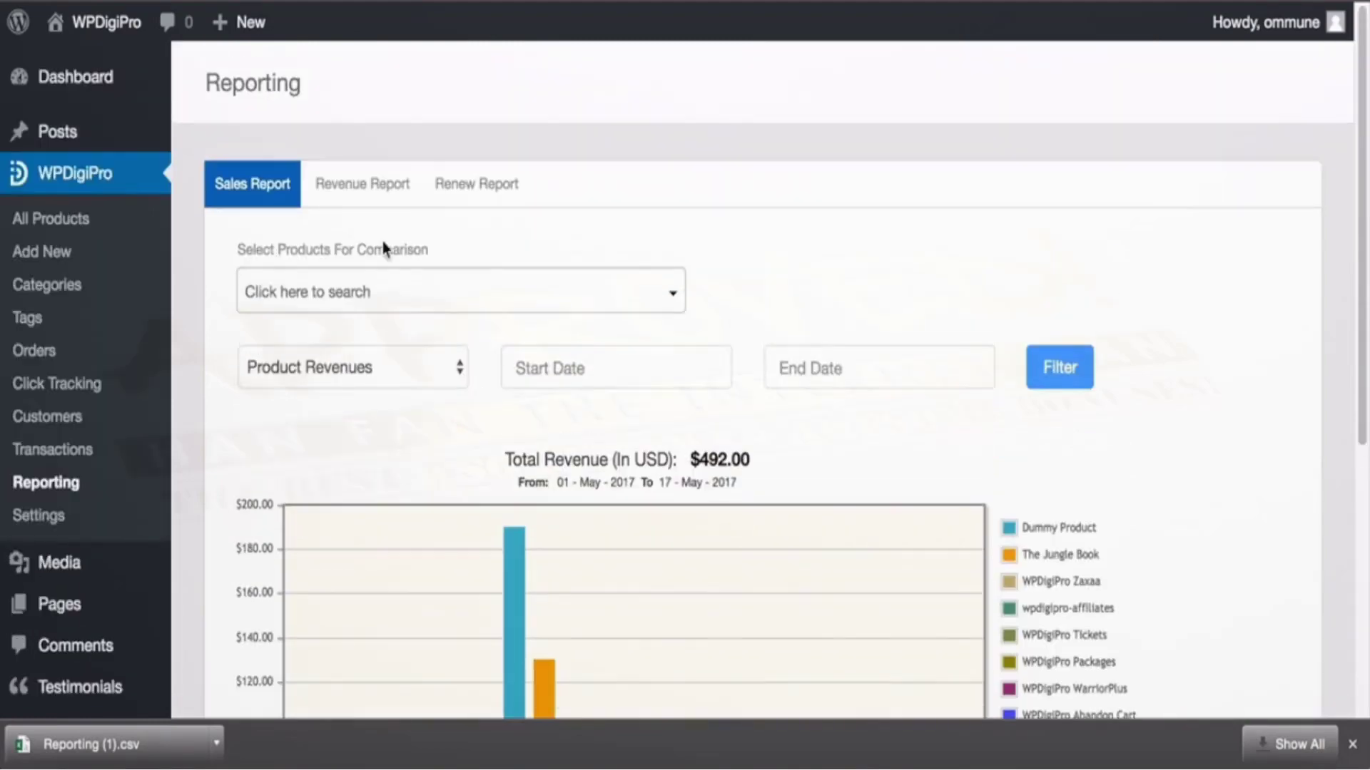
- Check the Revenue Report and the empty Renew Report, then open Transaction History
click(352, 187)
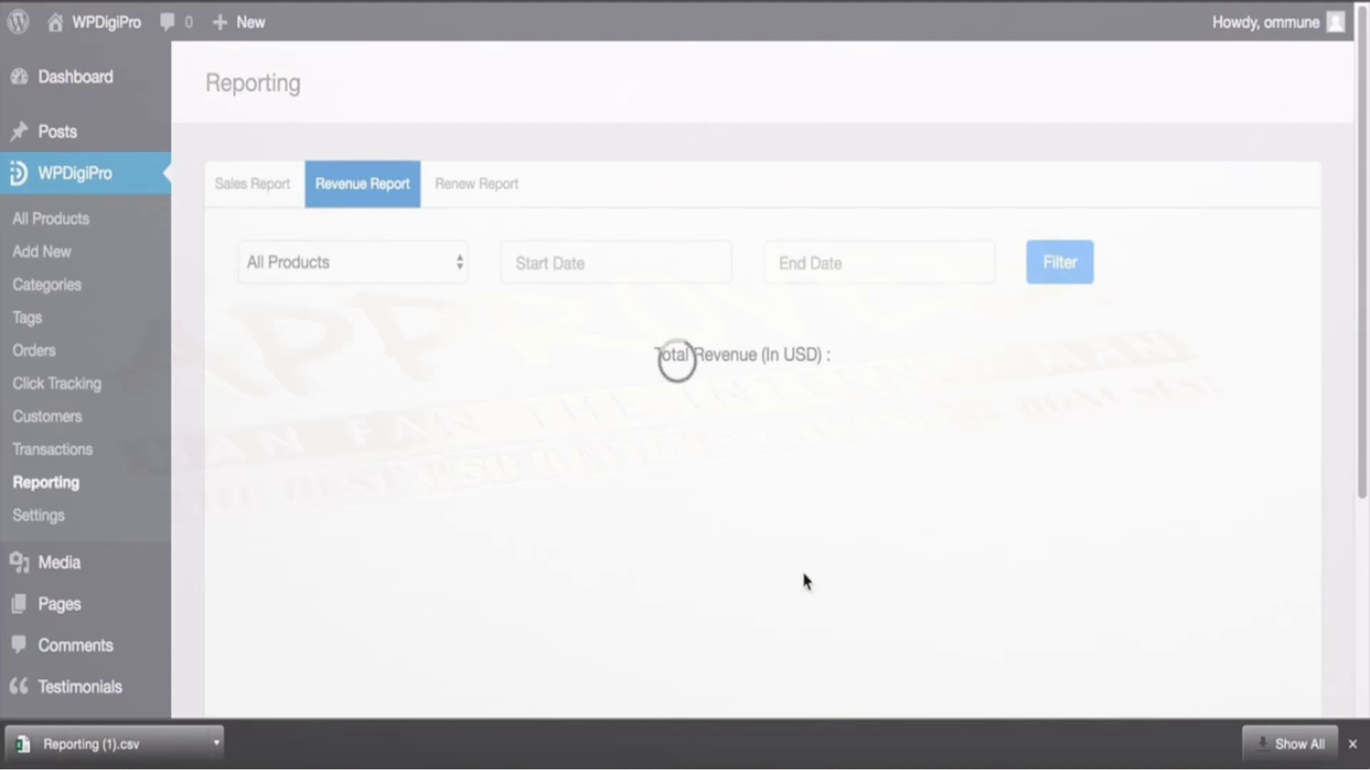
scroll(844, 554, down, 3)
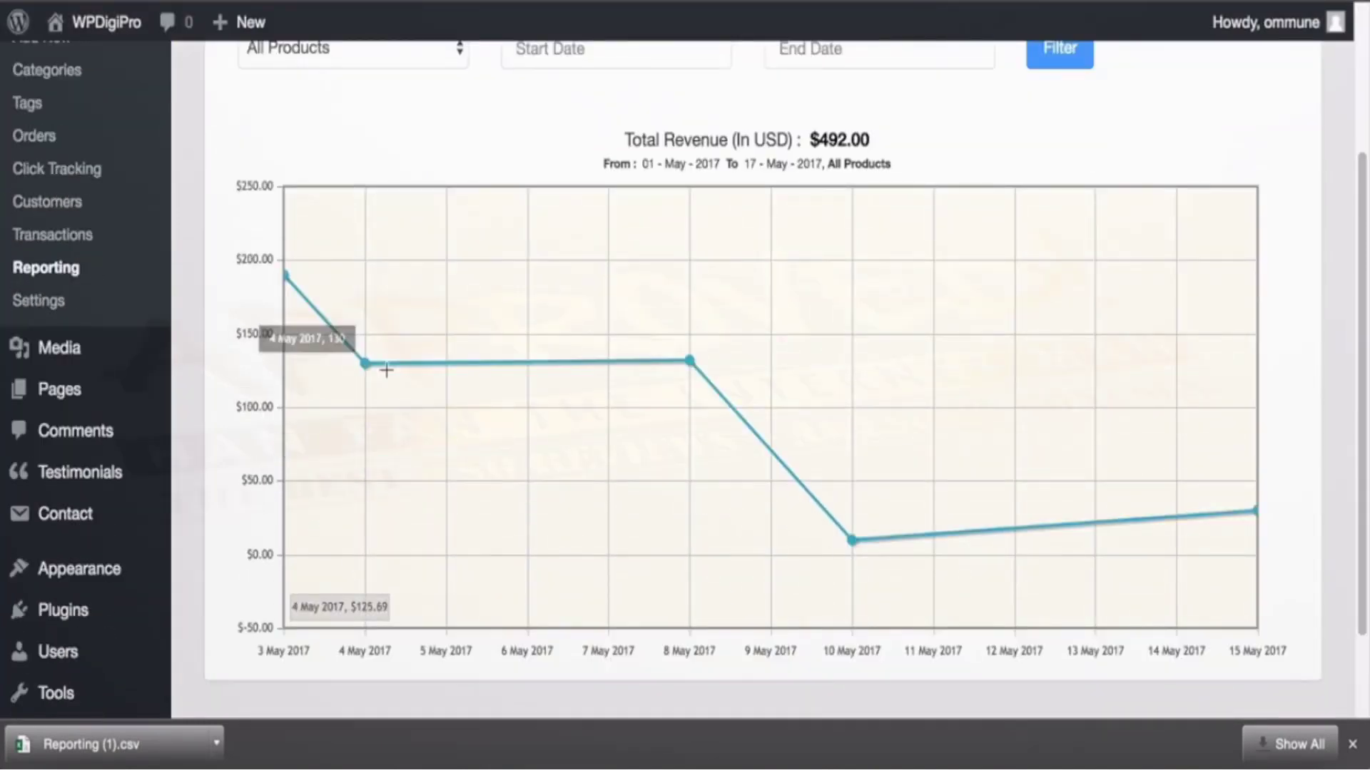
scroll(1032, 470, up, 3)
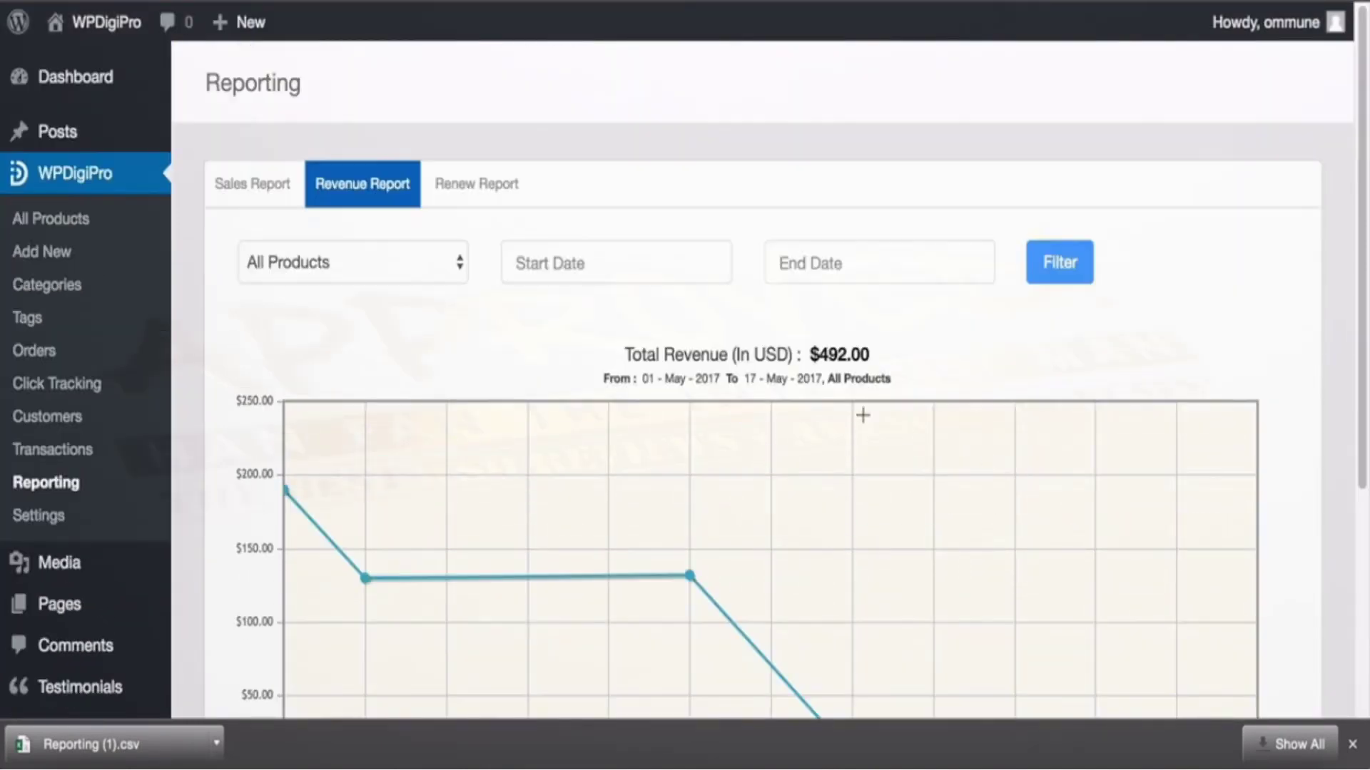
click(473, 184)
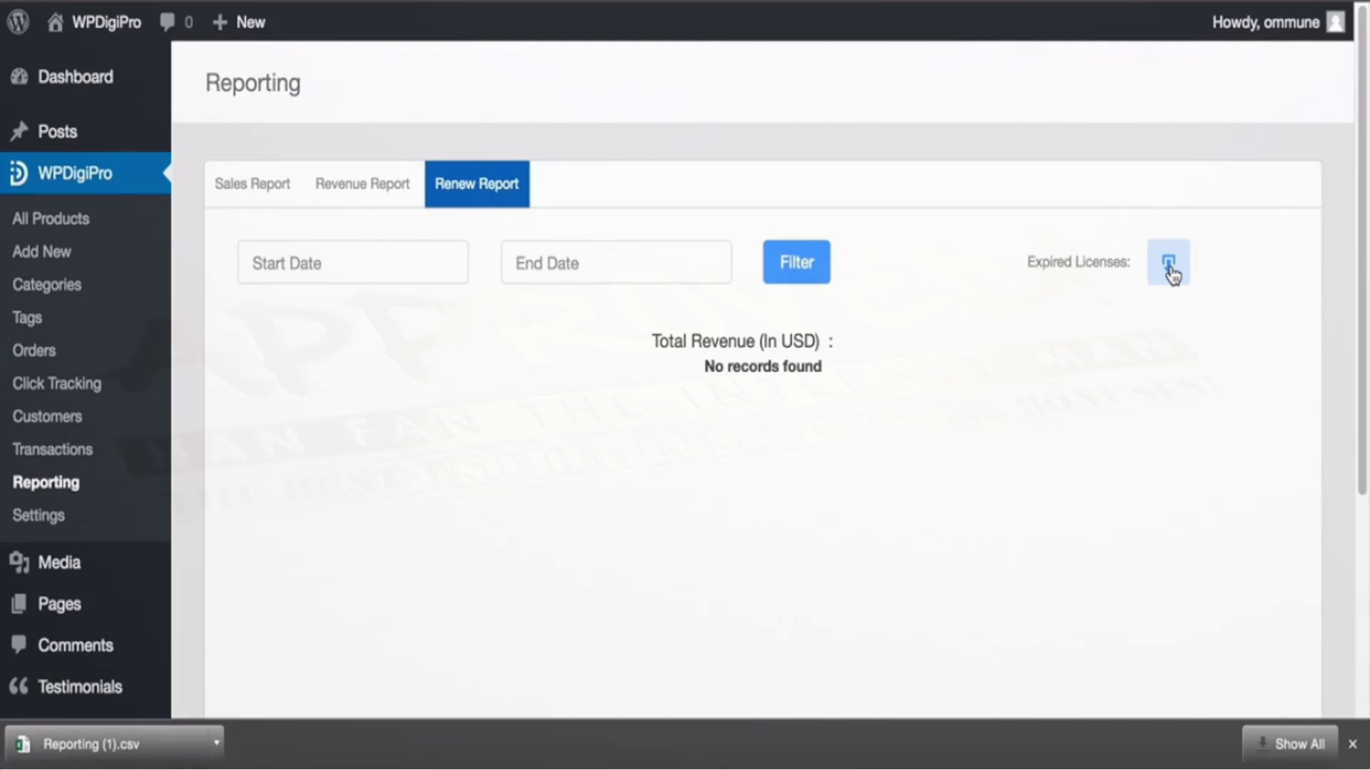
click(52, 449)
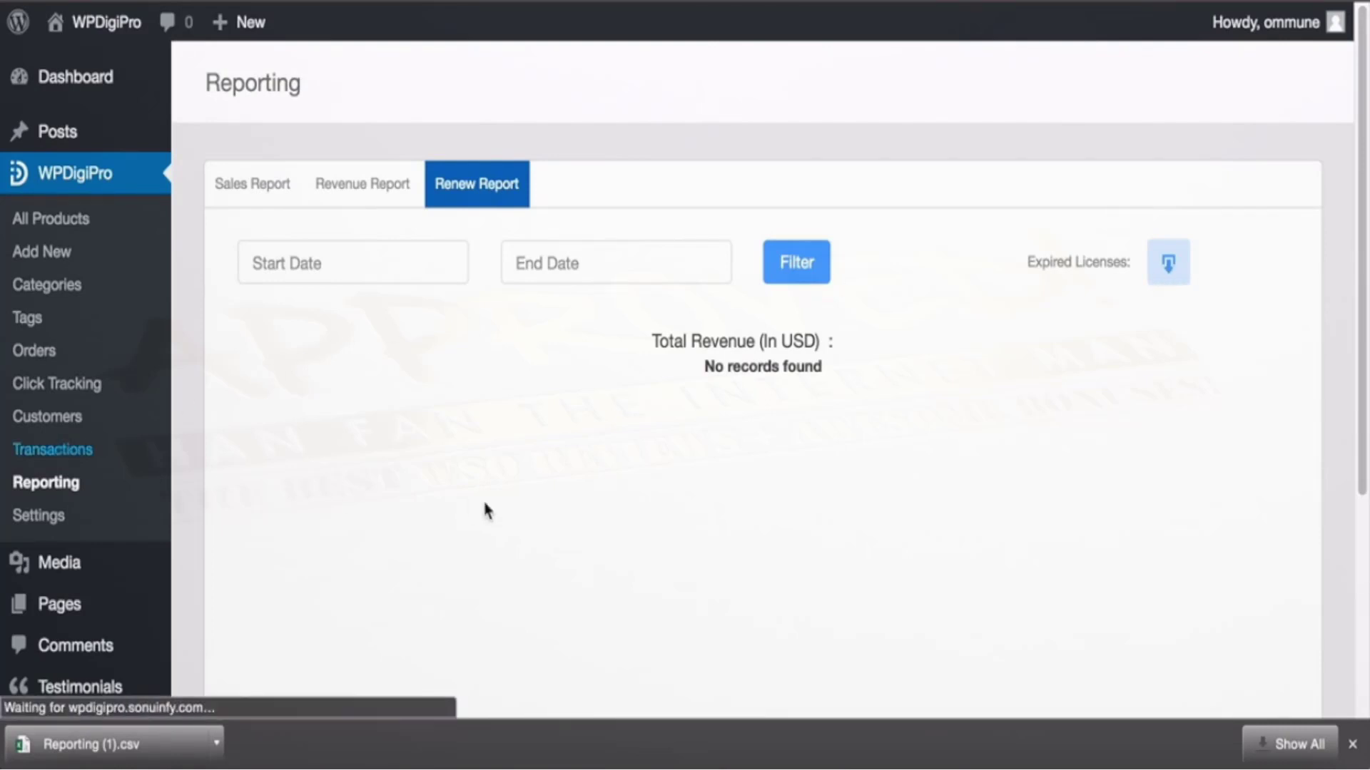
- Scroll through the Transaction History list of transactions
click(86, 450)
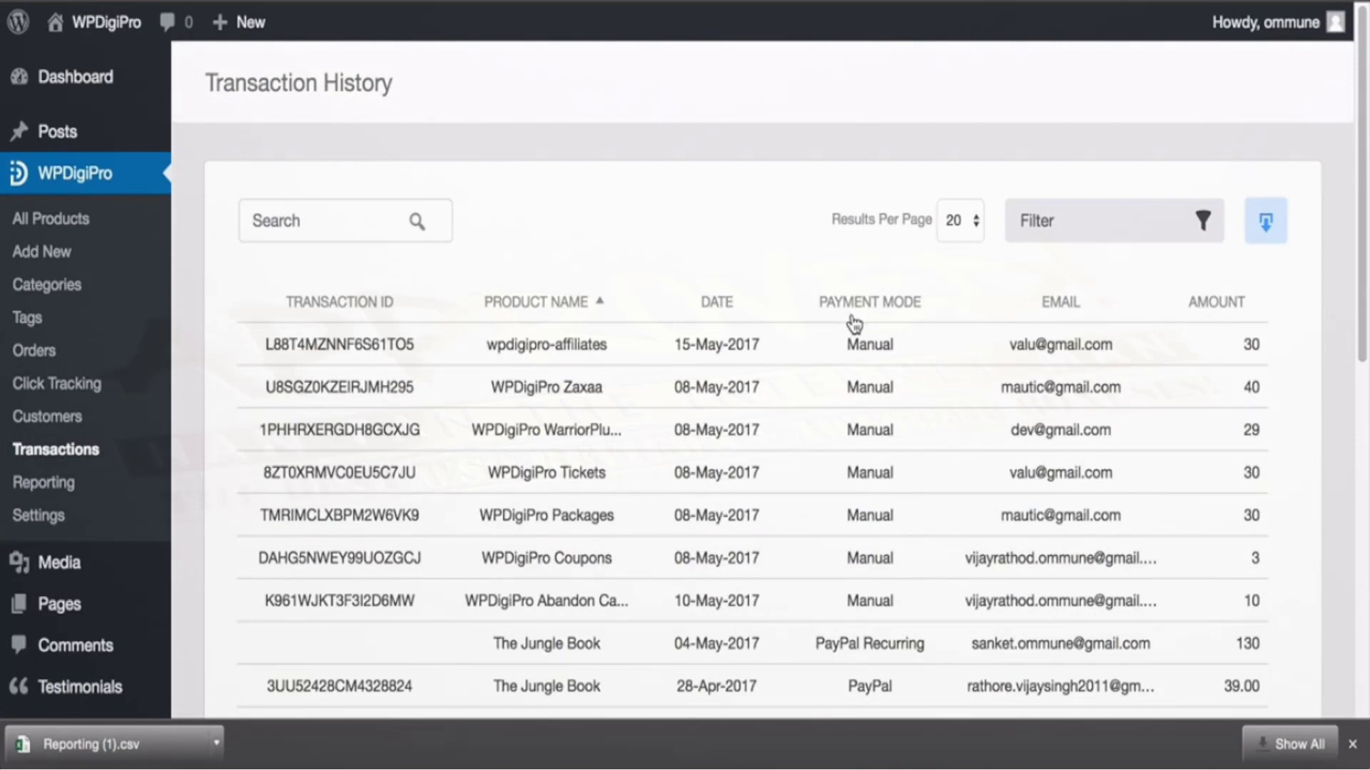
scroll(851, 321, down, 3)
scroll(851, 314, down, 3)
scroll(853, 324, up, 6)
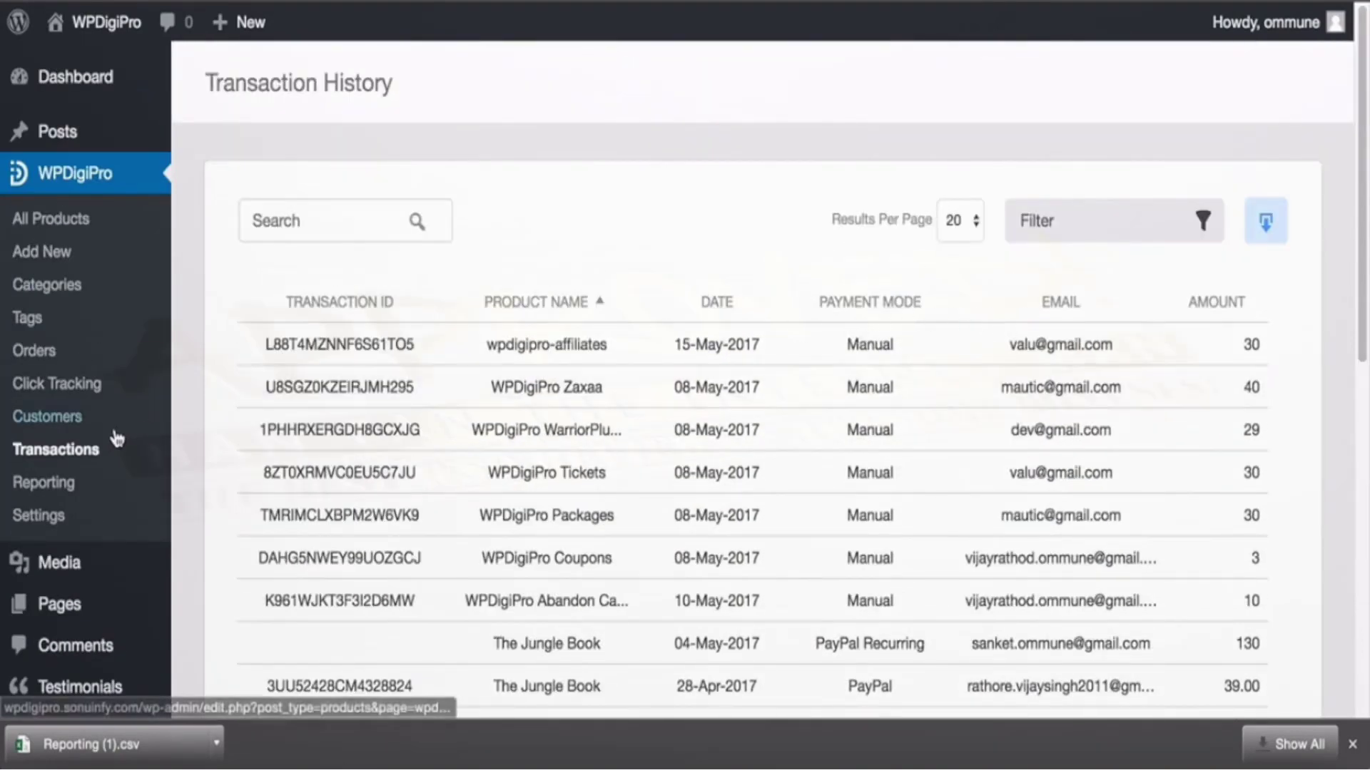
- Open the first customer's purchased items and select its licence key
click(58, 421)
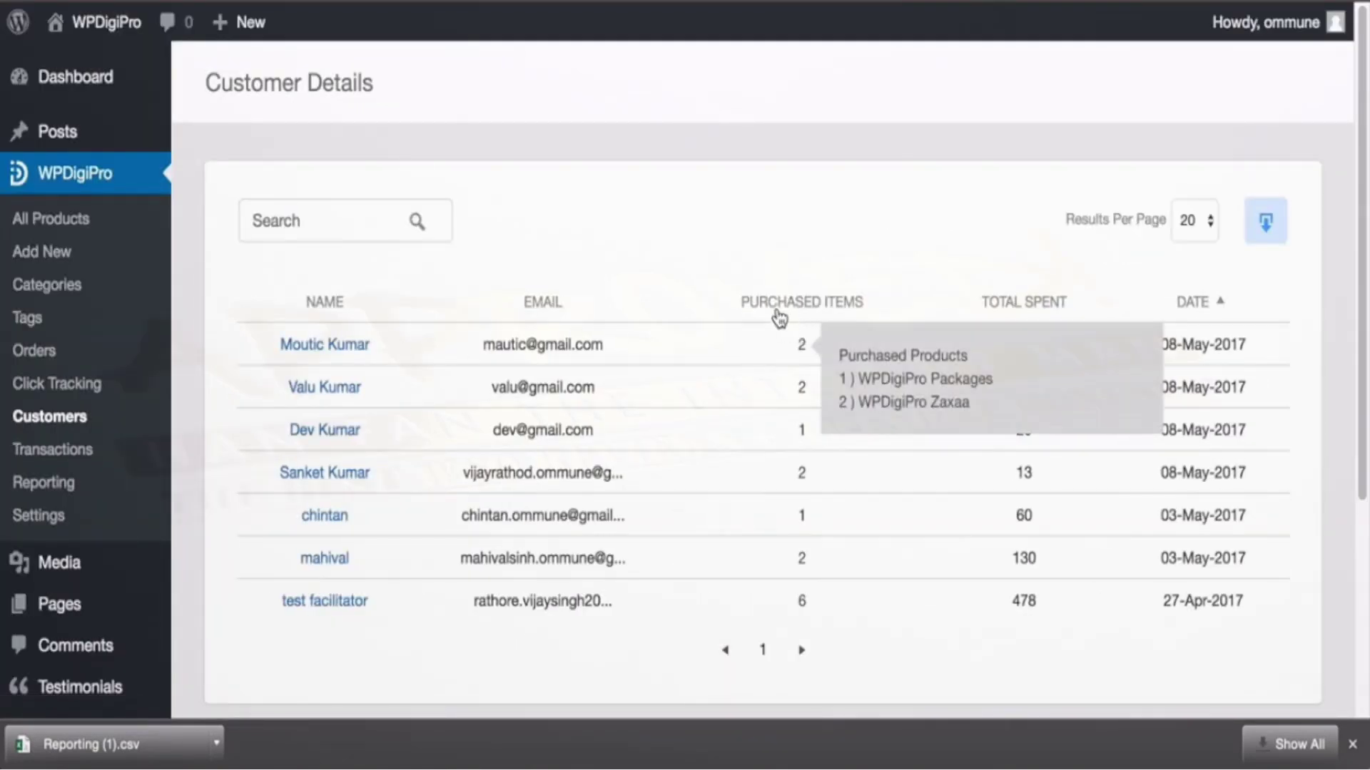
mouse_move(801, 344)
click(328, 355)
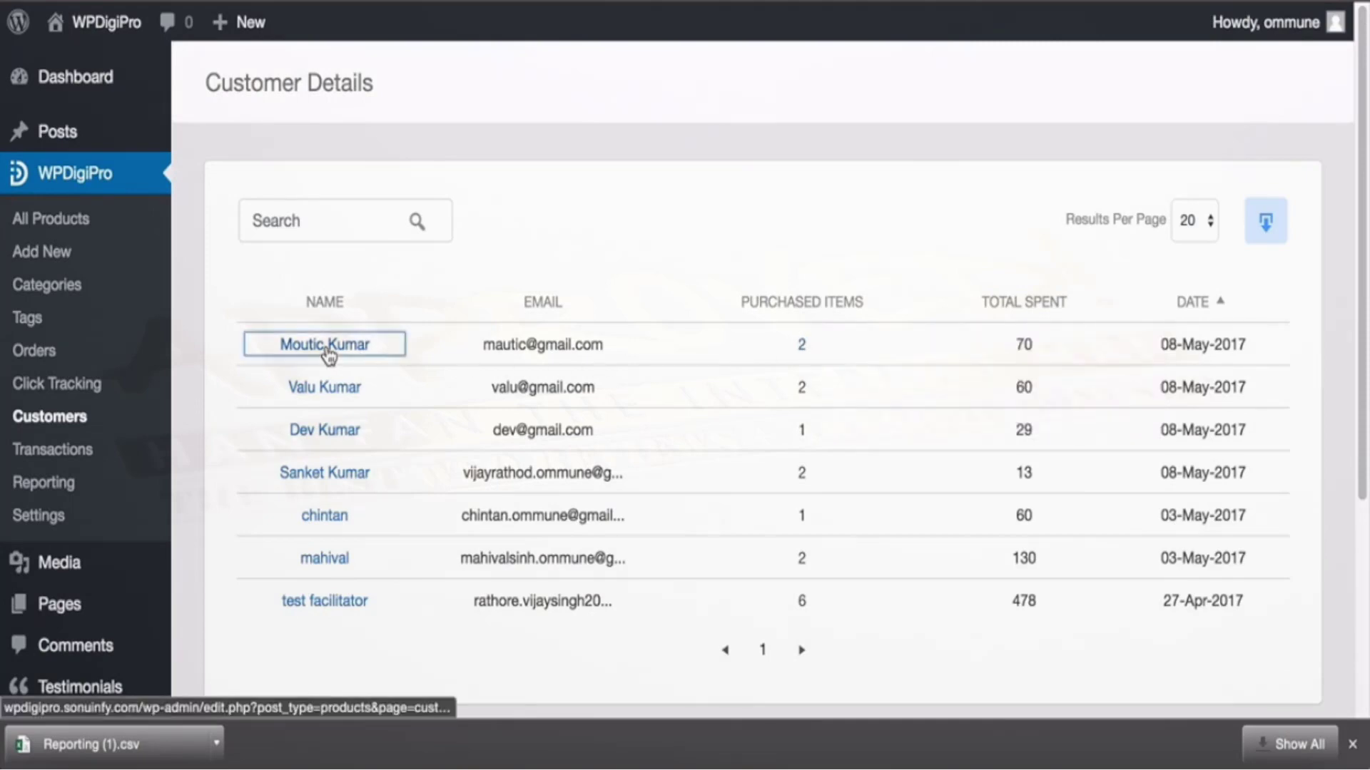
mouse_move(871, 388)
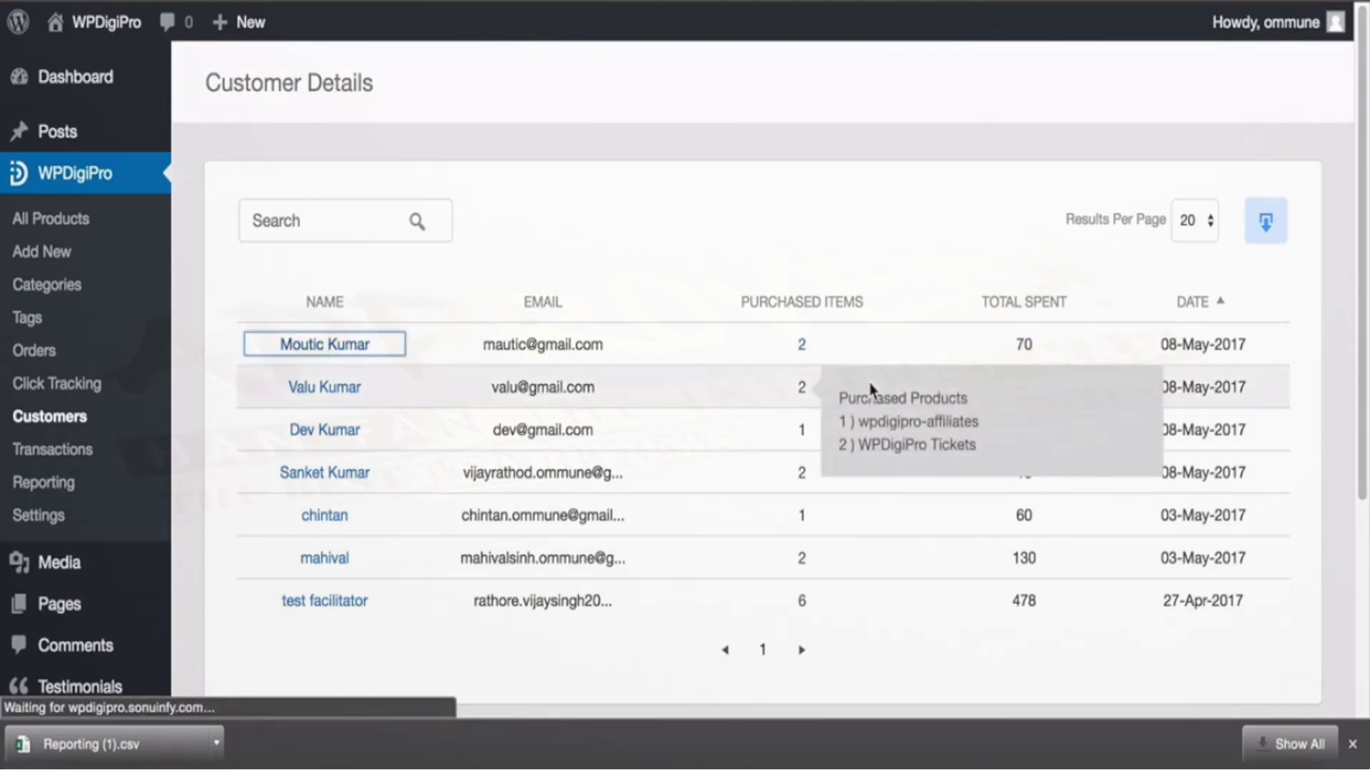
scroll(871, 391, down, 6)
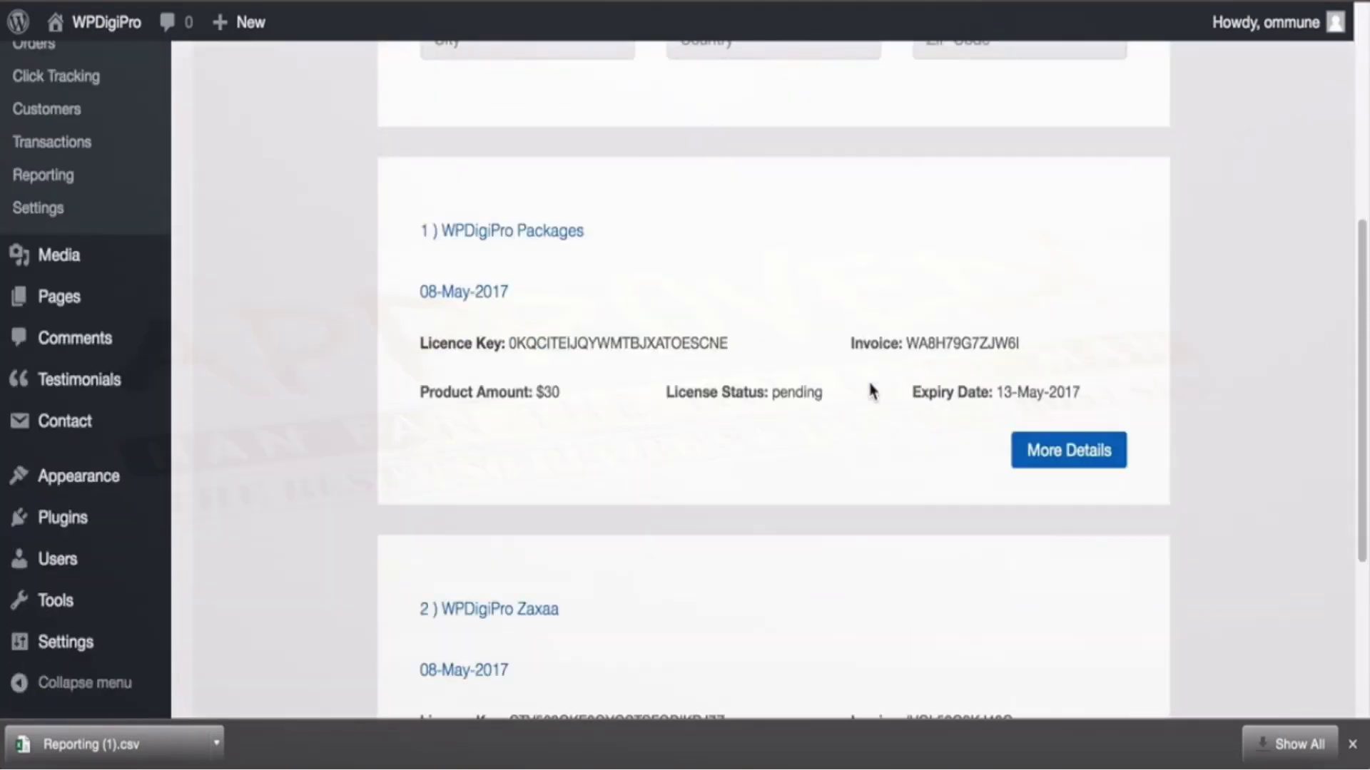
double_click(560, 343)
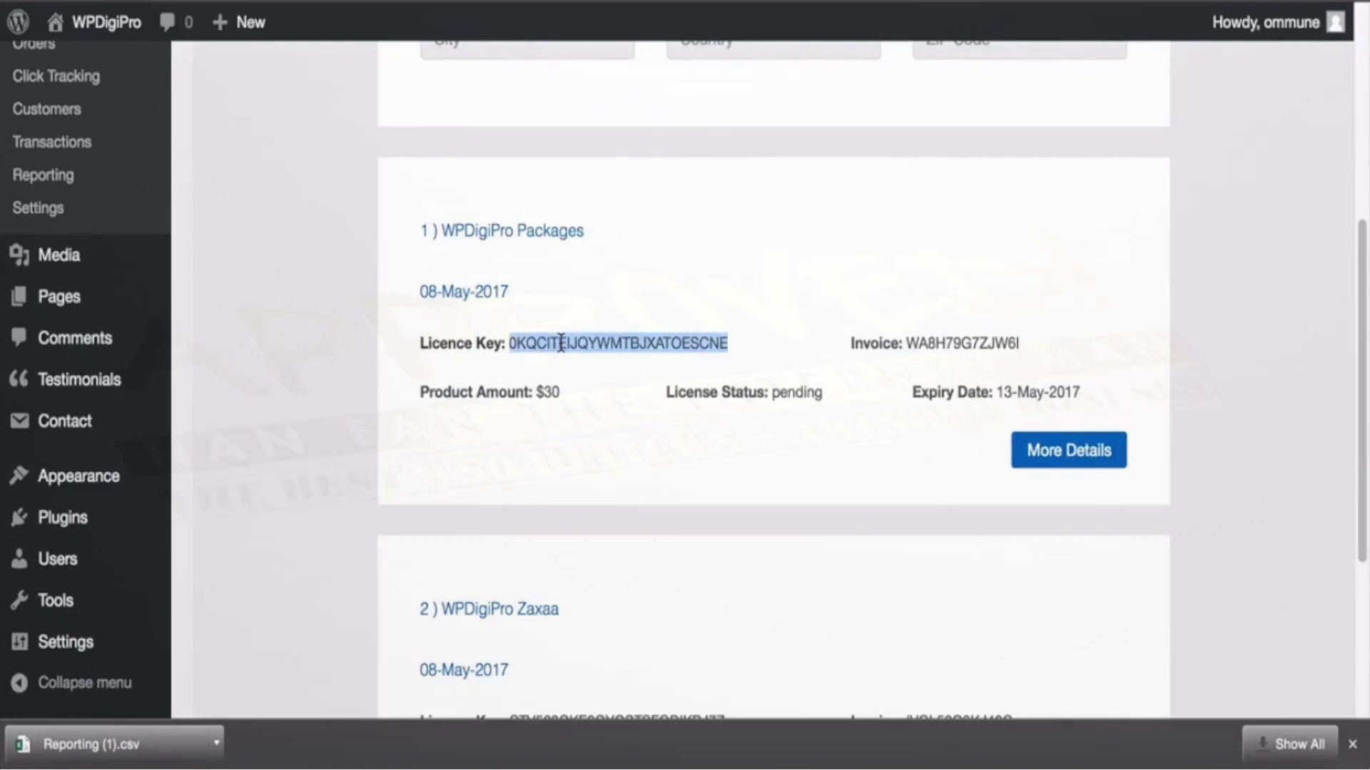
scroll(560, 344, up, 6)
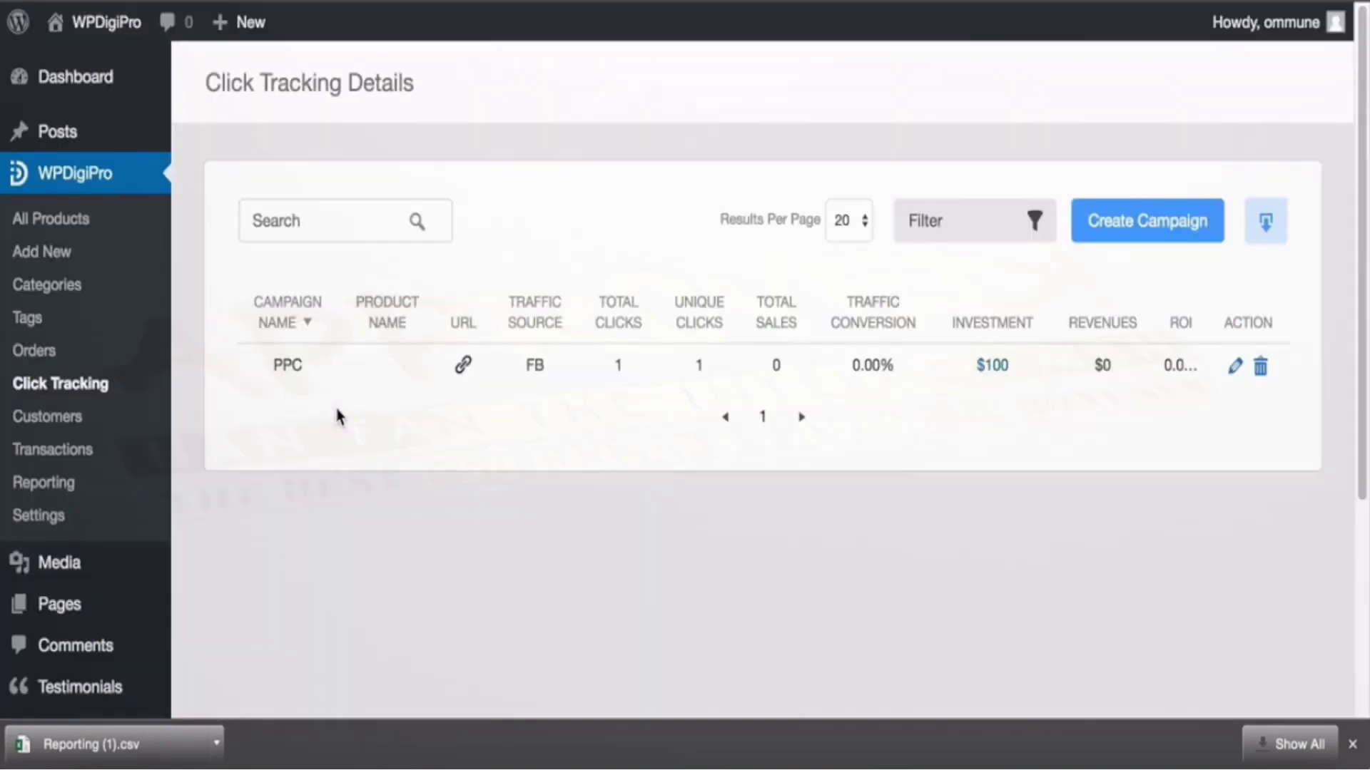
- Start a new click-tracking campaign and fill in the Other URL field
double_click(530, 365)
click(1101, 241)
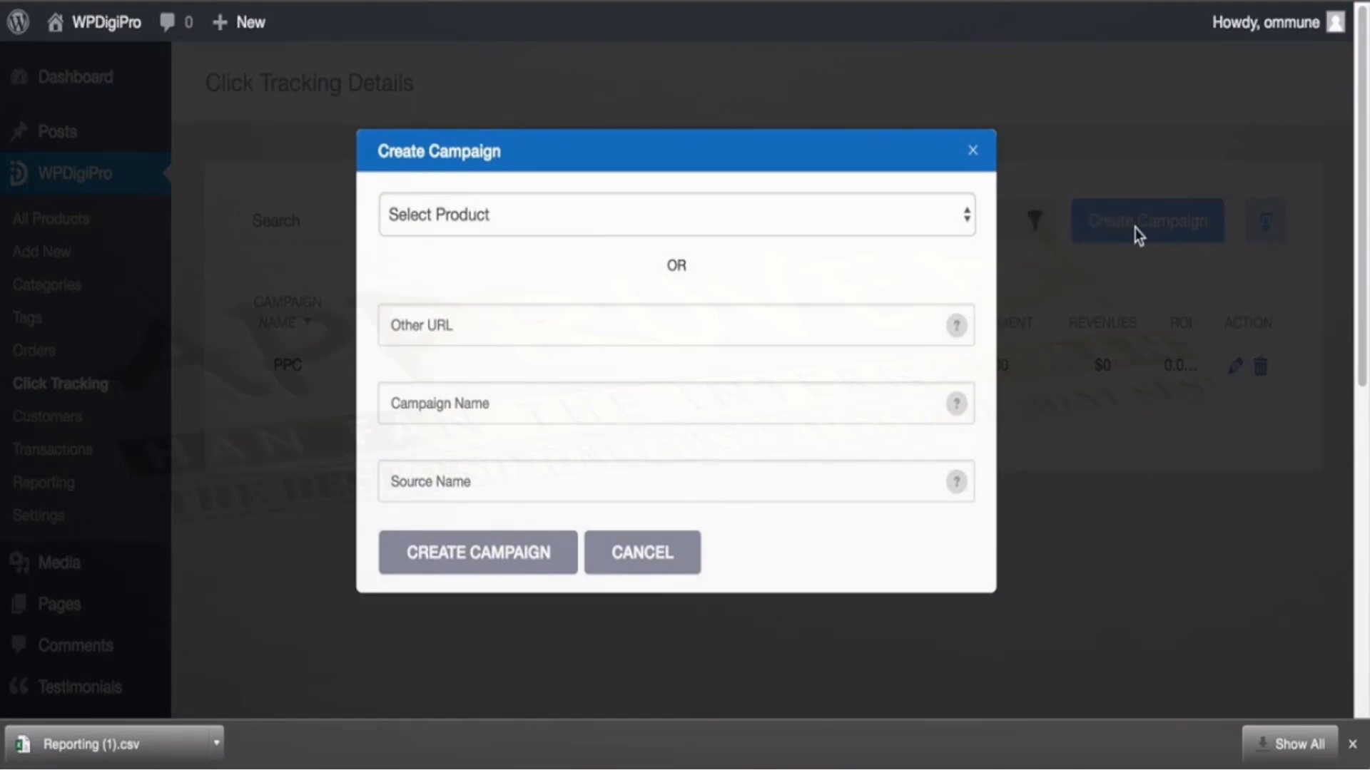
click(632, 325)
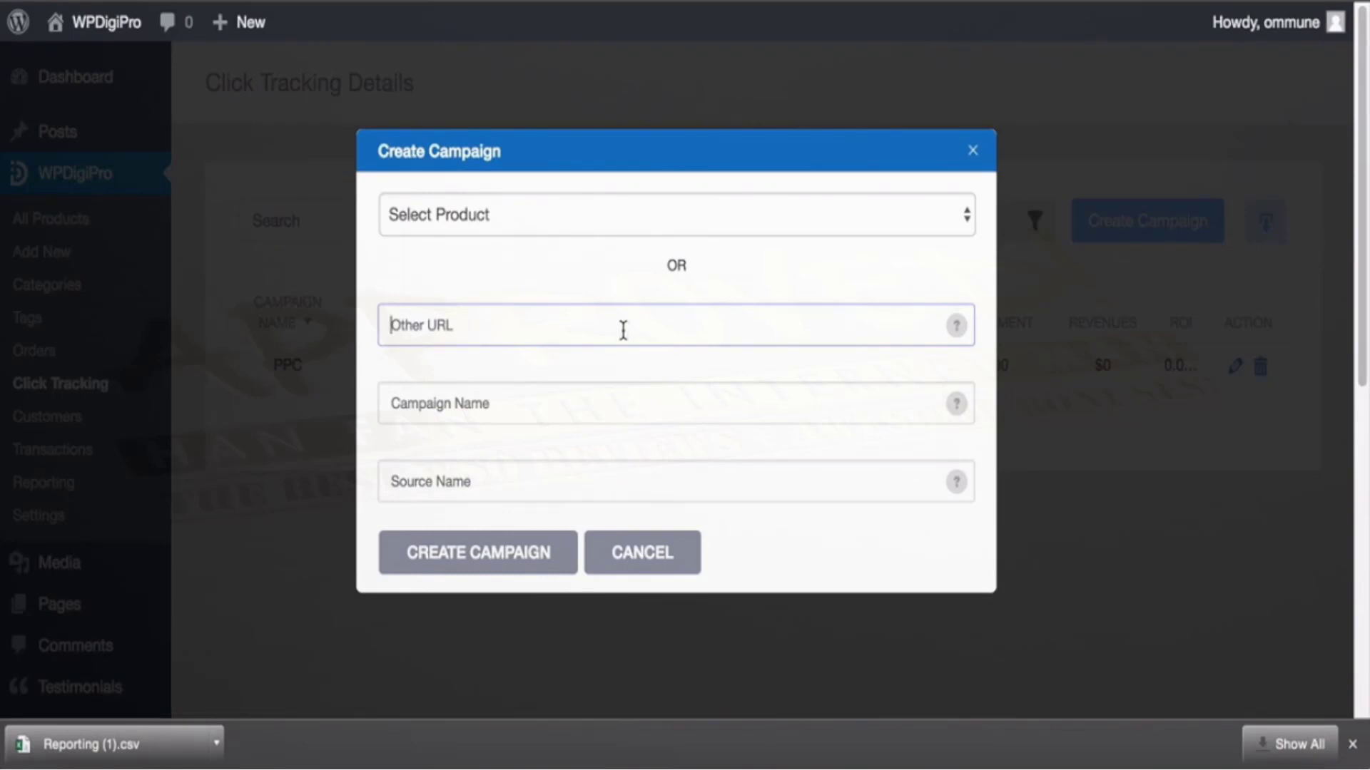
click(559, 401)
- Cancel the new campaign, copy the PPC campaign's tracking URL and inspect its settings without saving
click(648, 560)
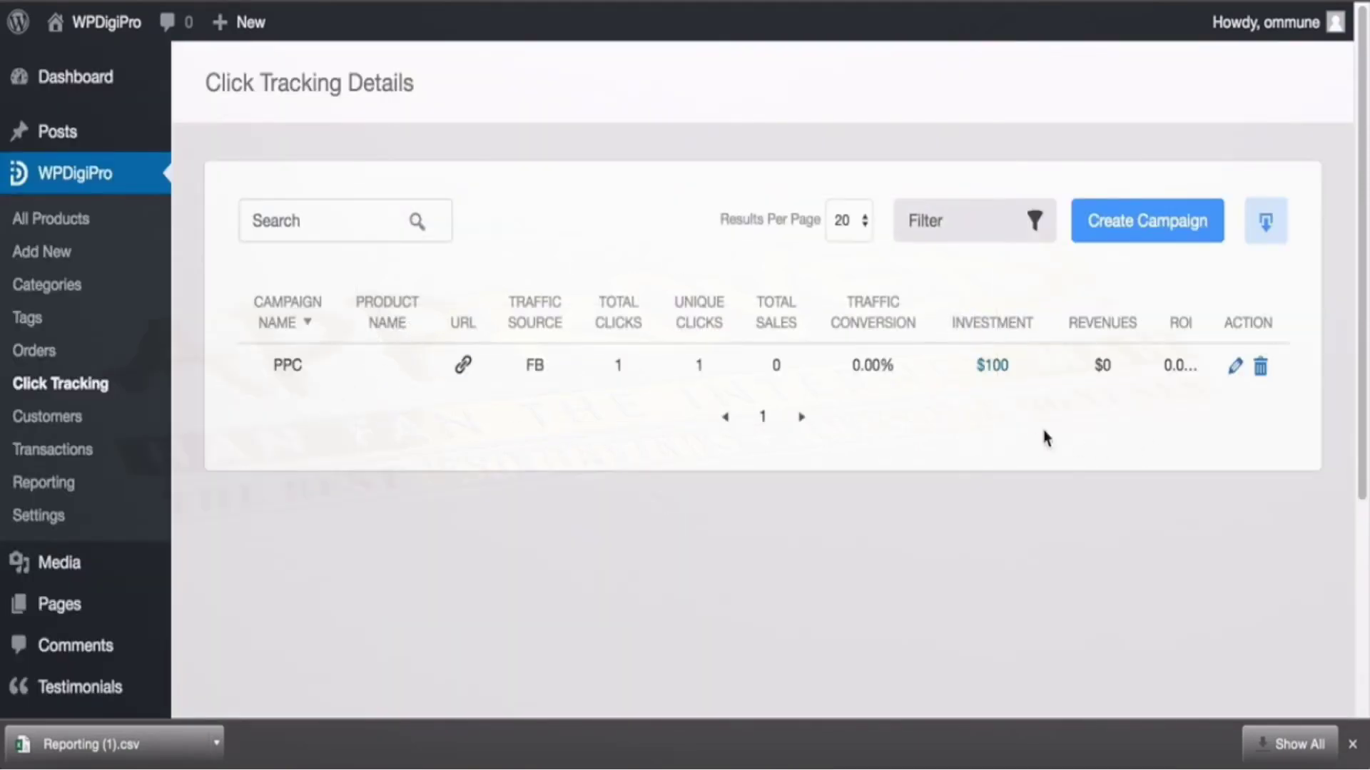
click(463, 367)
click(1235, 367)
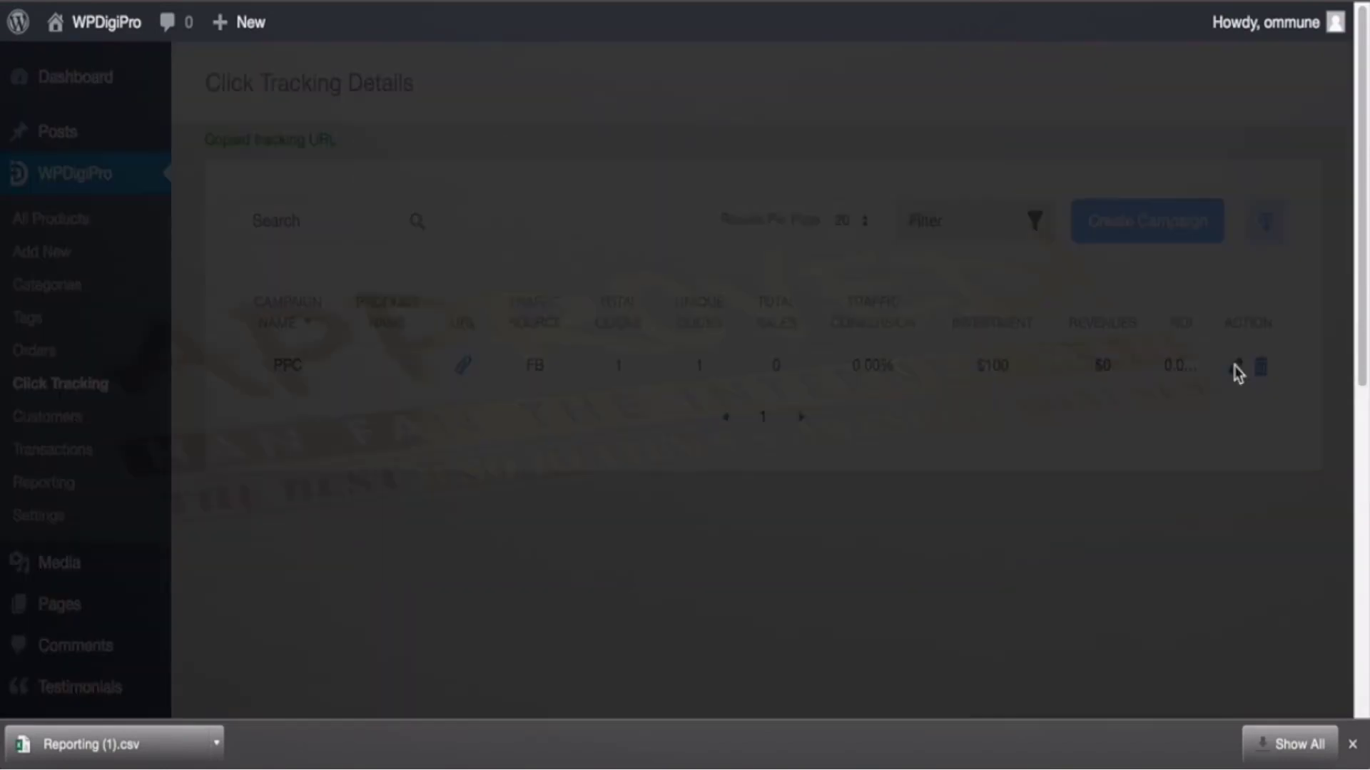
scroll(558, 451, down, 1)
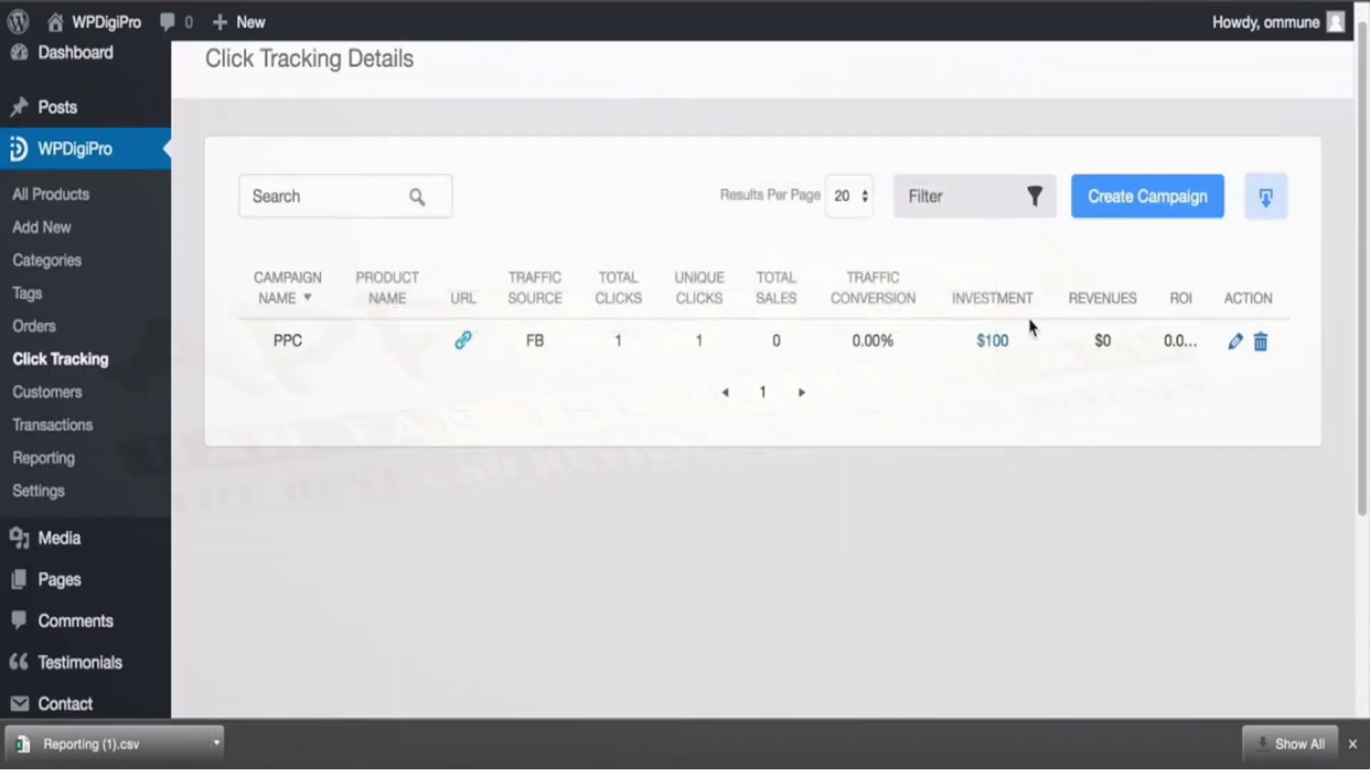
click(636, 544)
- Open the Orders list, try the search box and dismiss the product filter unchanged
scroll(1106, 346, up, 1)
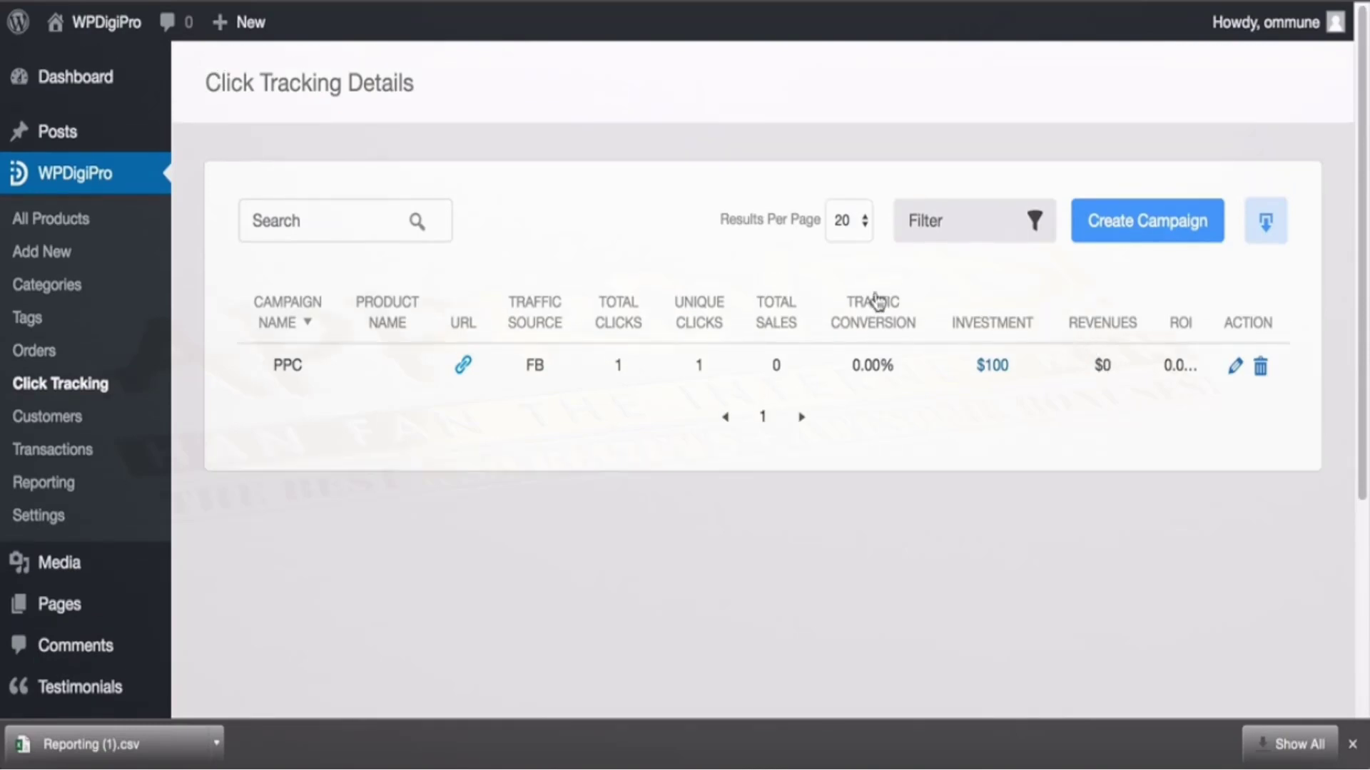
click(50, 359)
scroll(499, 303, down, 1)
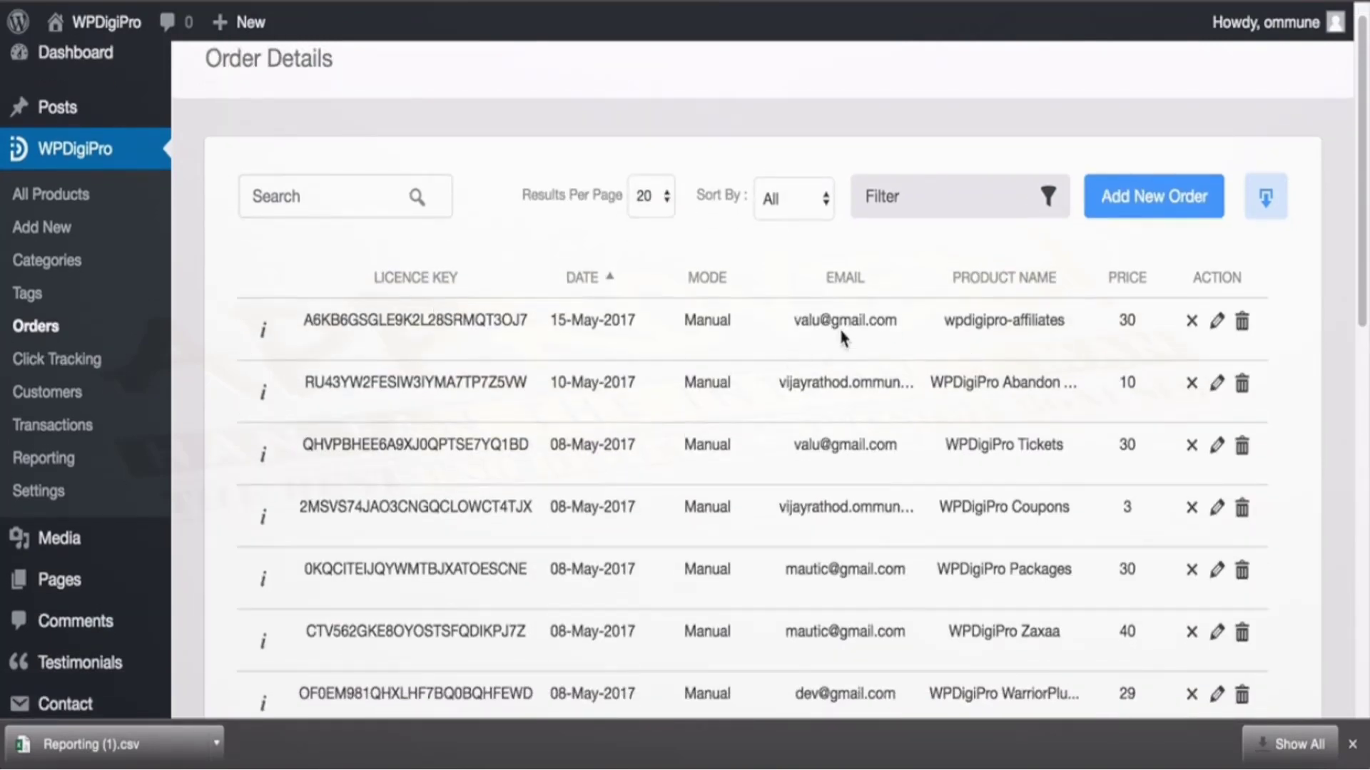
click(322, 190)
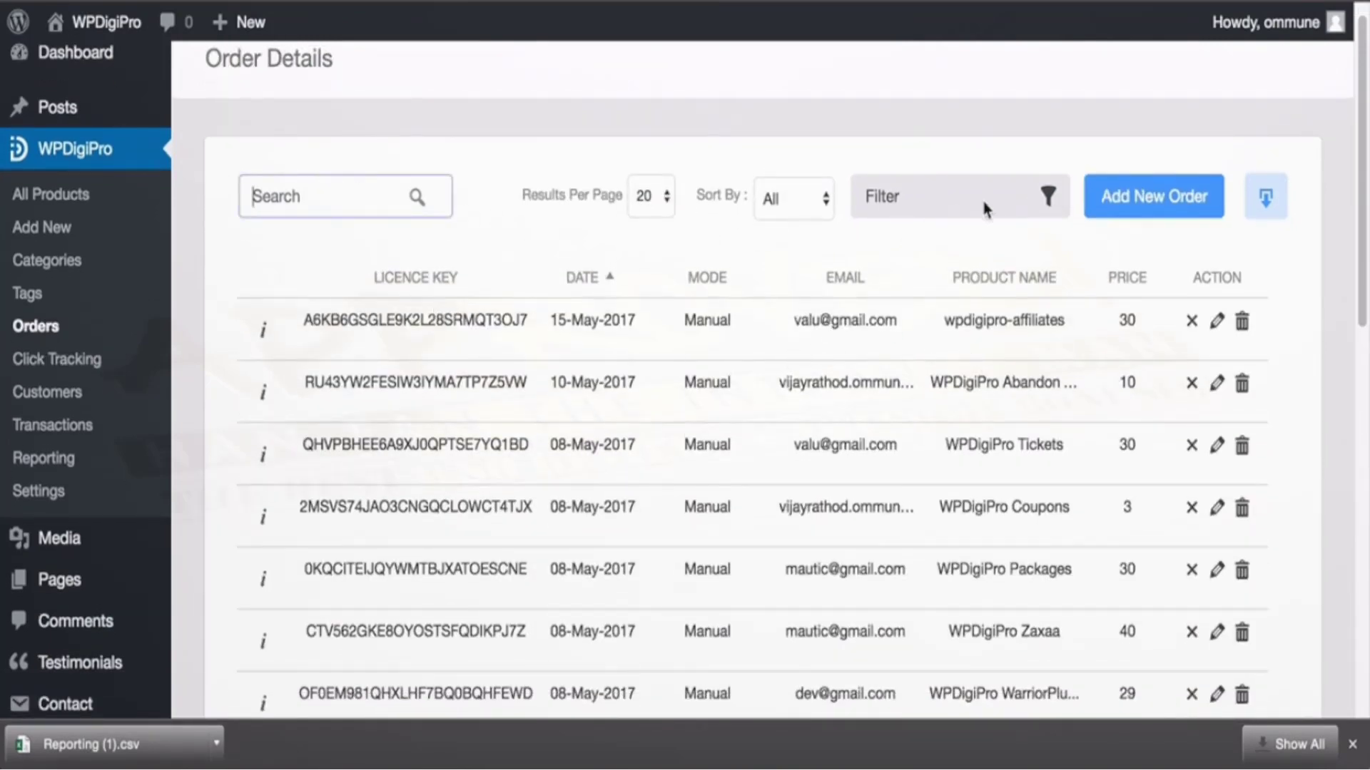
click(1007, 198)
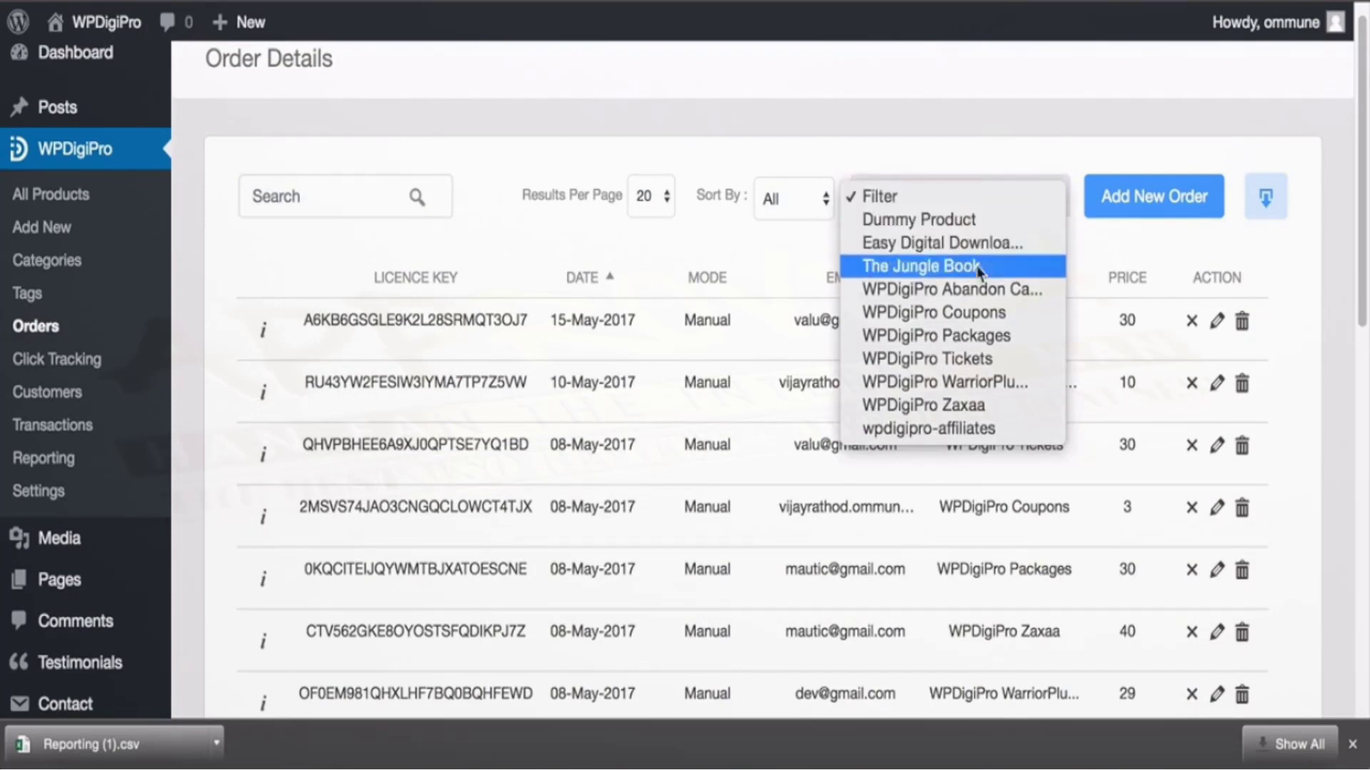
click(764, 259)
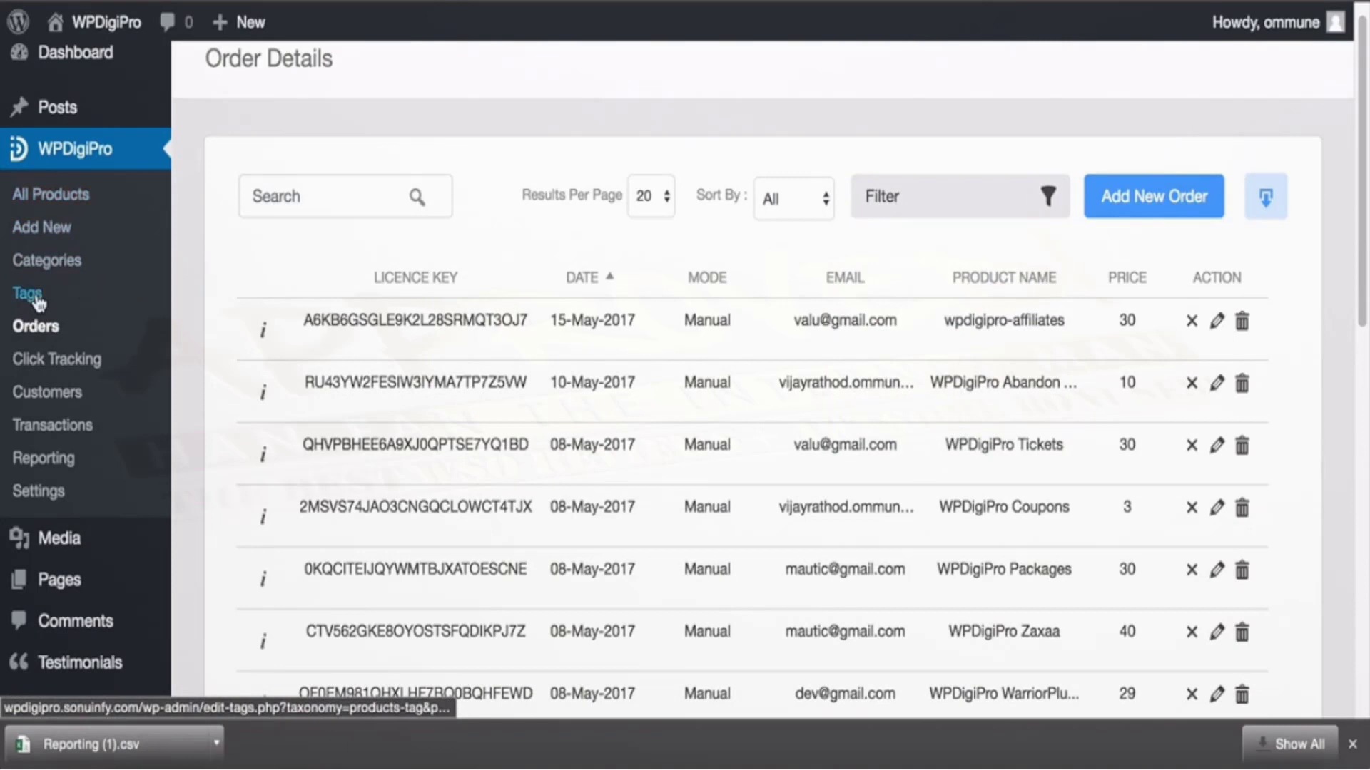
- Open the wpdigipro-referrer product, review its $56 price and licensing, and select its Buy Now link
click(62, 204)
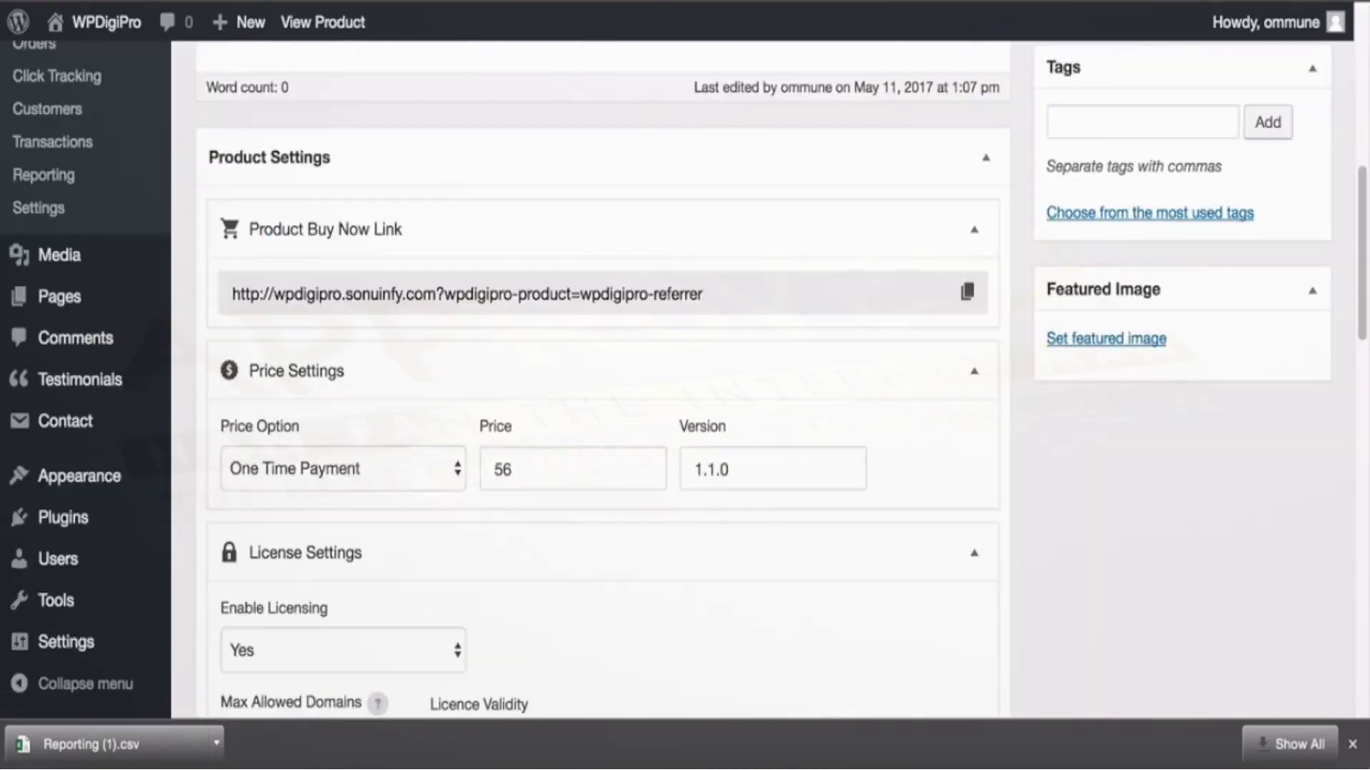
scroll(1179, 425, down, 3)
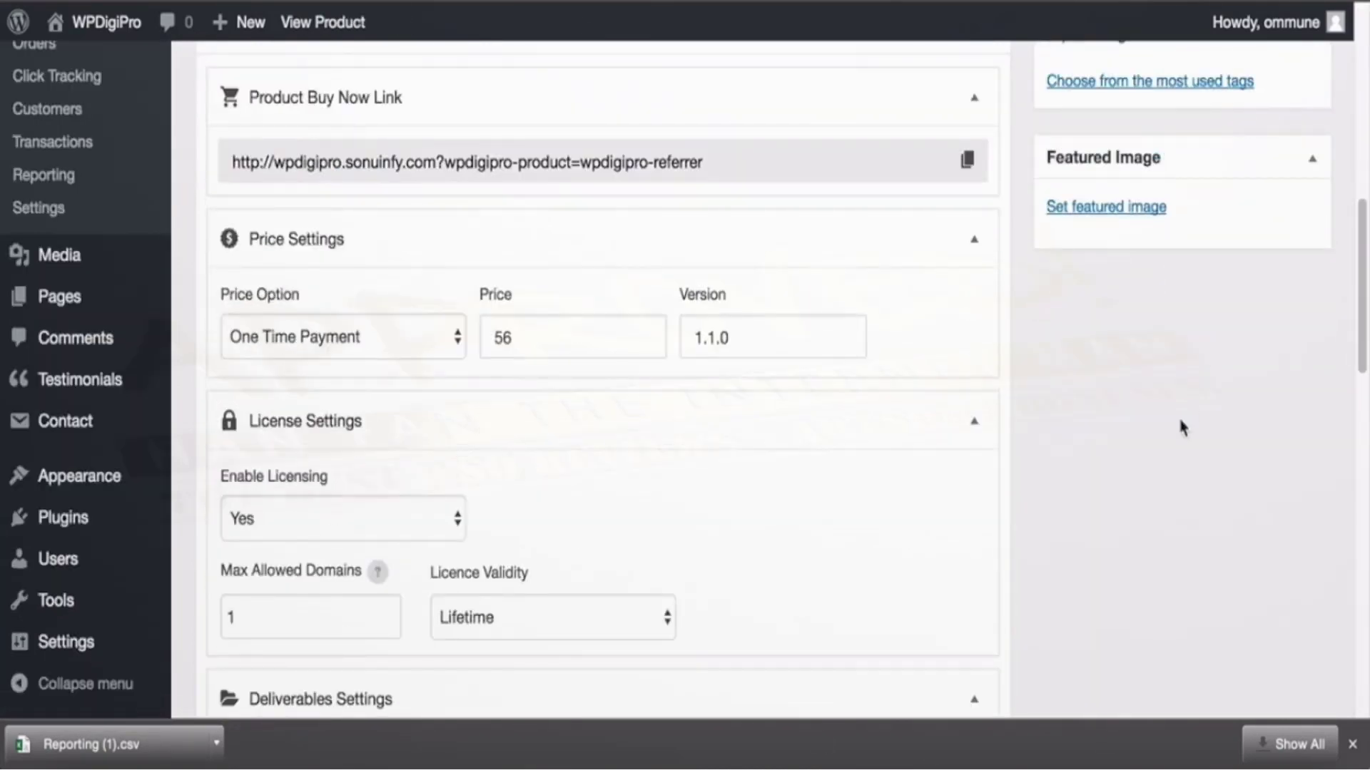
scroll(1012, 388, up, 3)
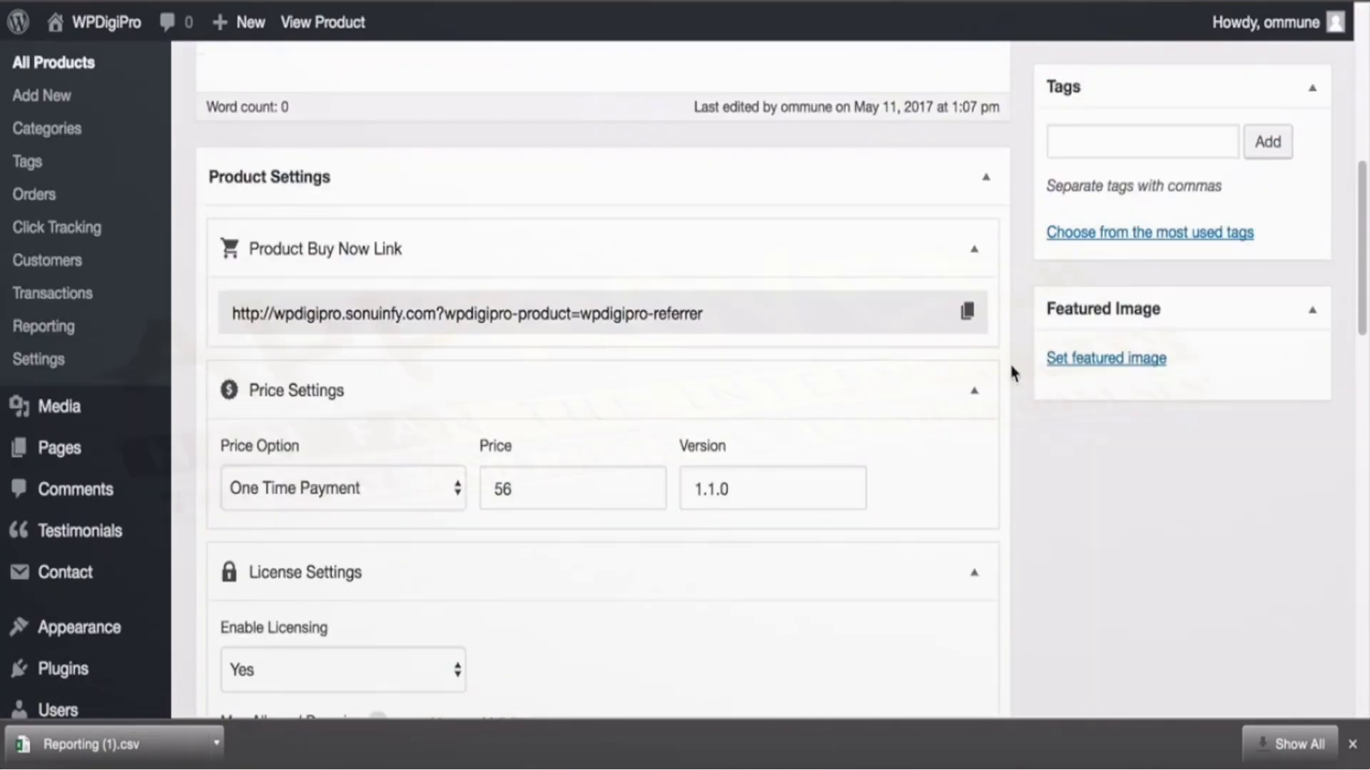
click(696, 320)
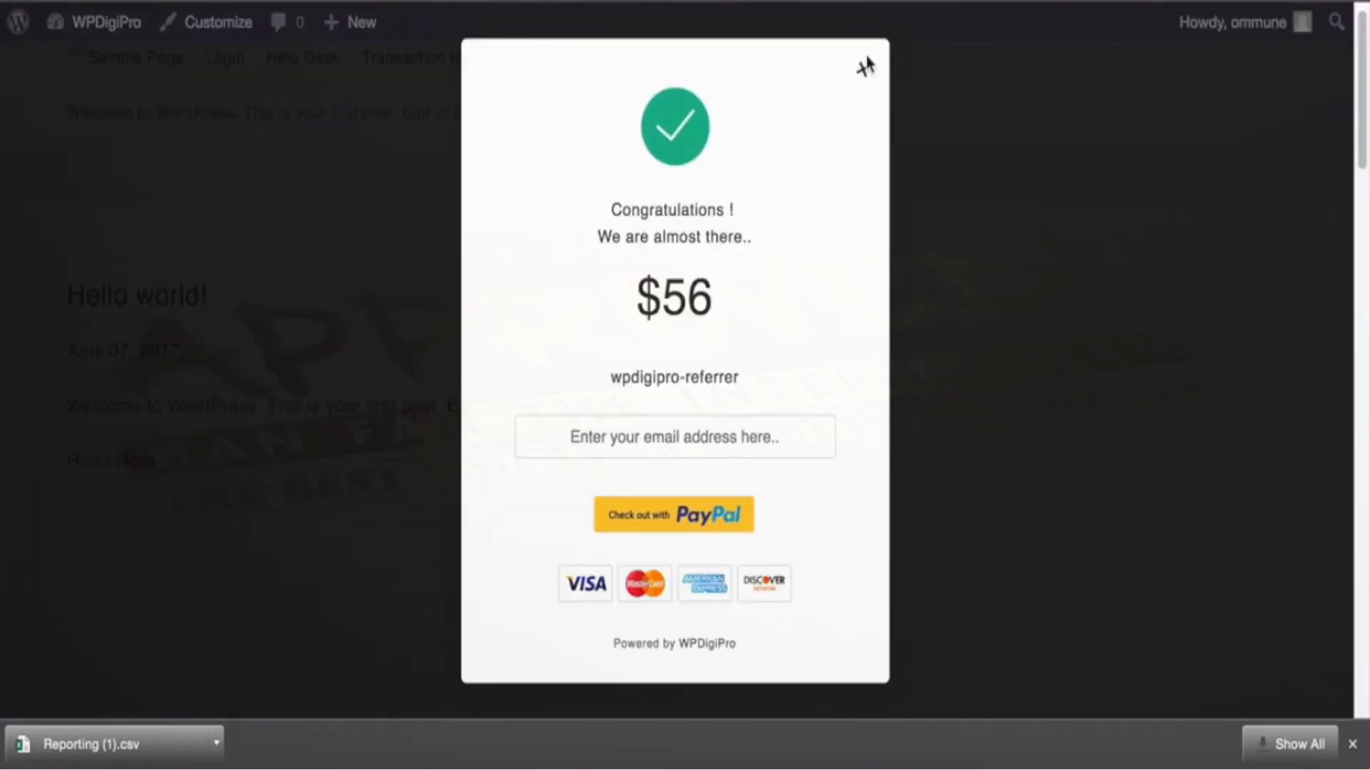
- Close the $56 checkout popup, reopen it from the page's BUY NOW link, and close it again
click(864, 69)
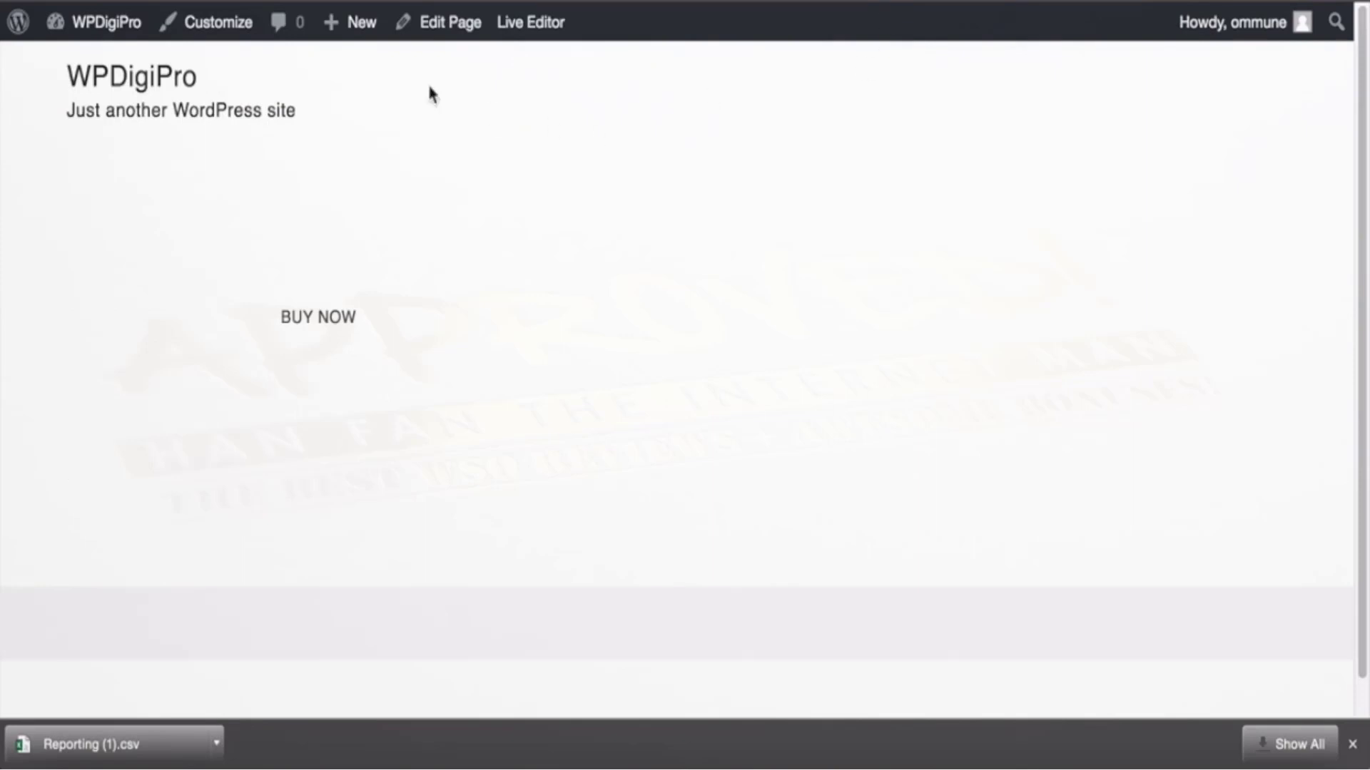
click(328, 325)
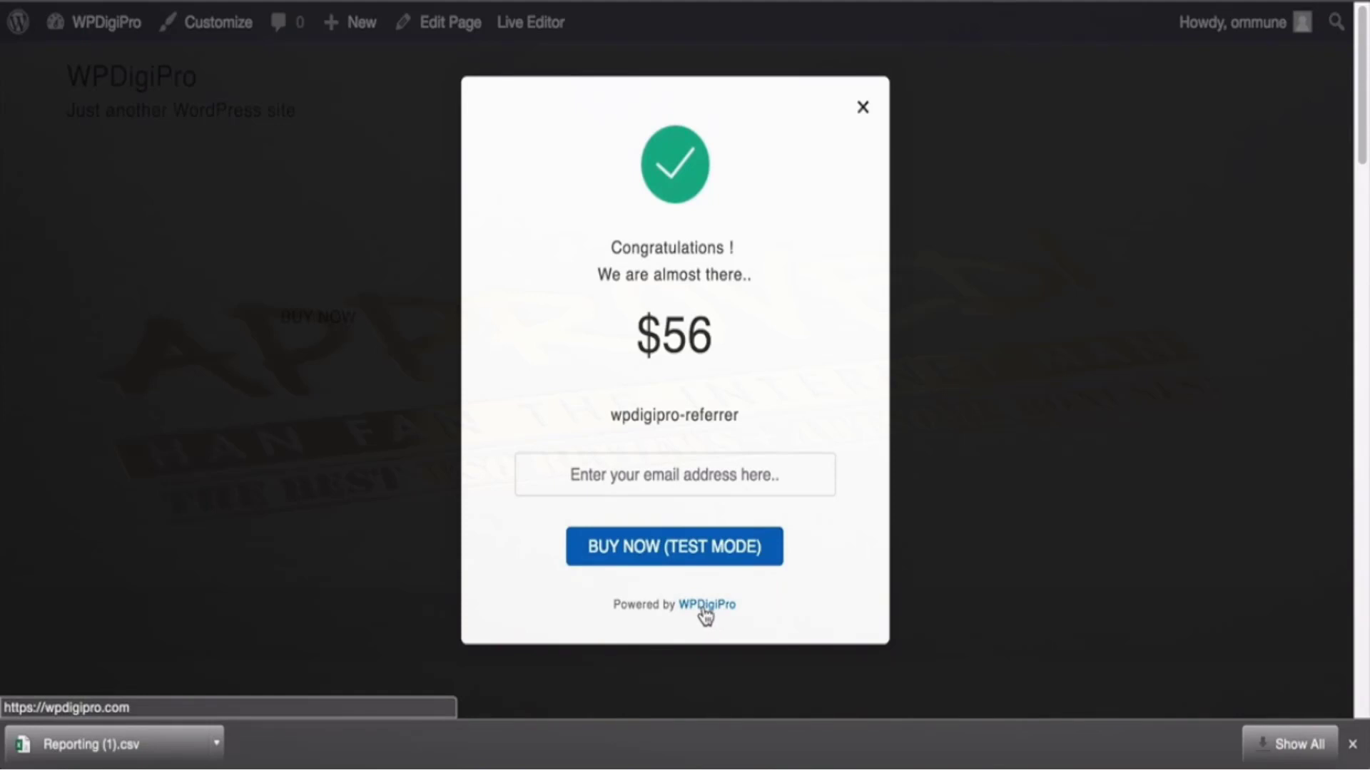
click(863, 110)
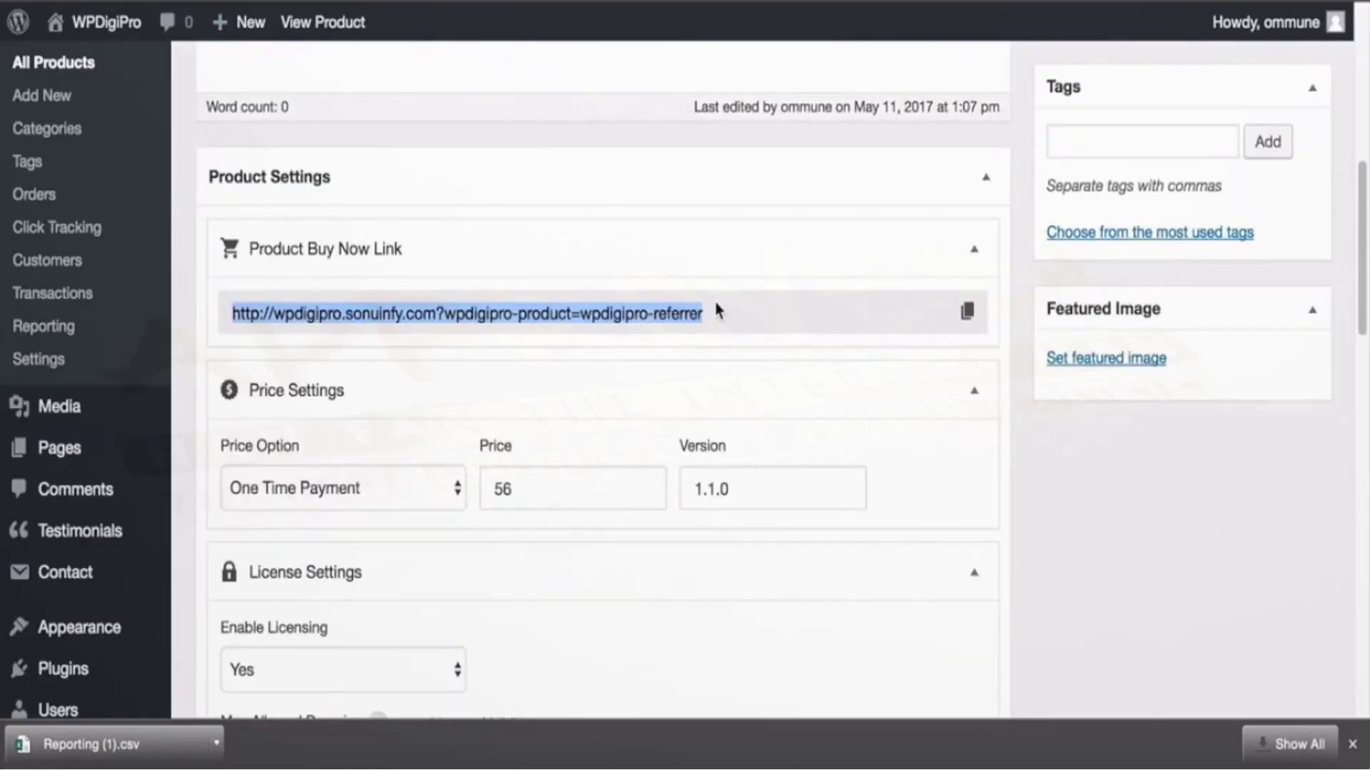
- Copy the buy-now link, set Price Option to Recurring, and select the First Initial Price and after-first-payment price fields
click(718, 311)
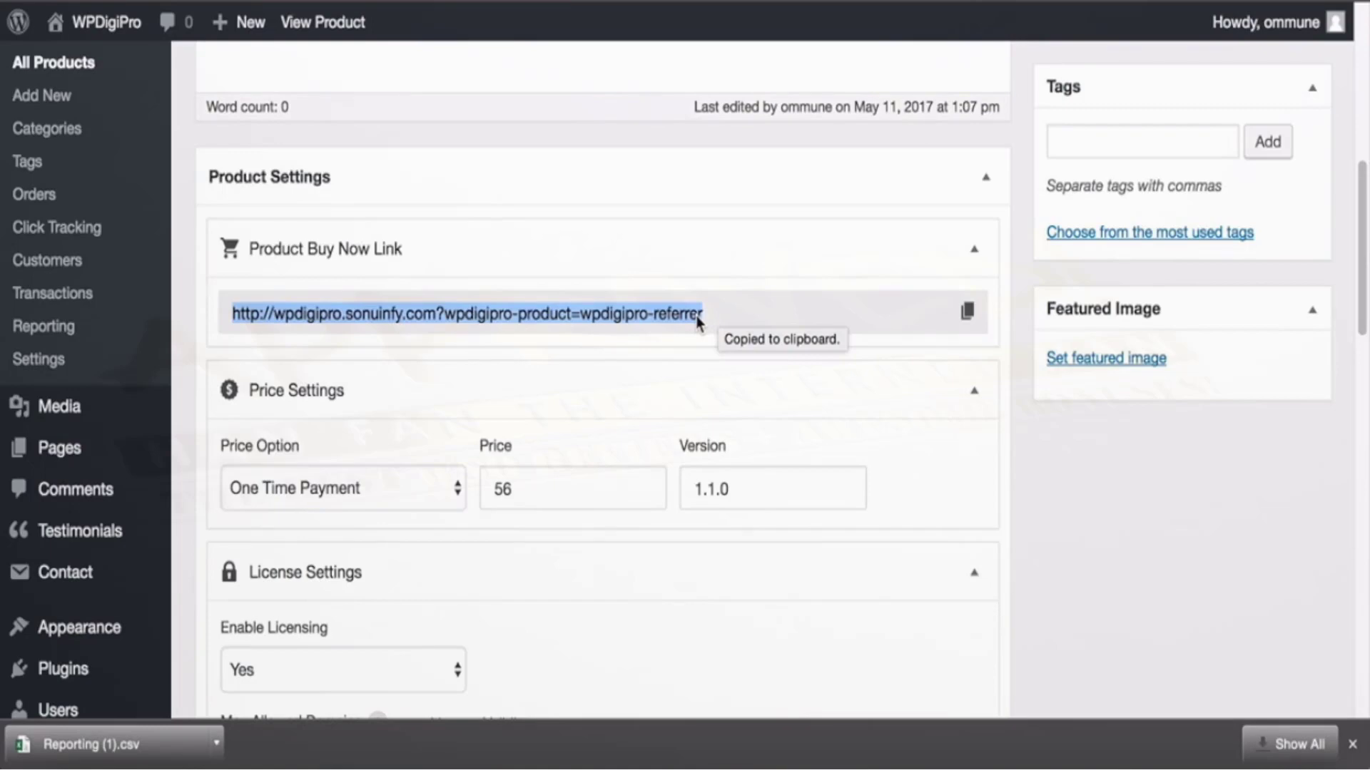
scroll(642, 305, down, 3)
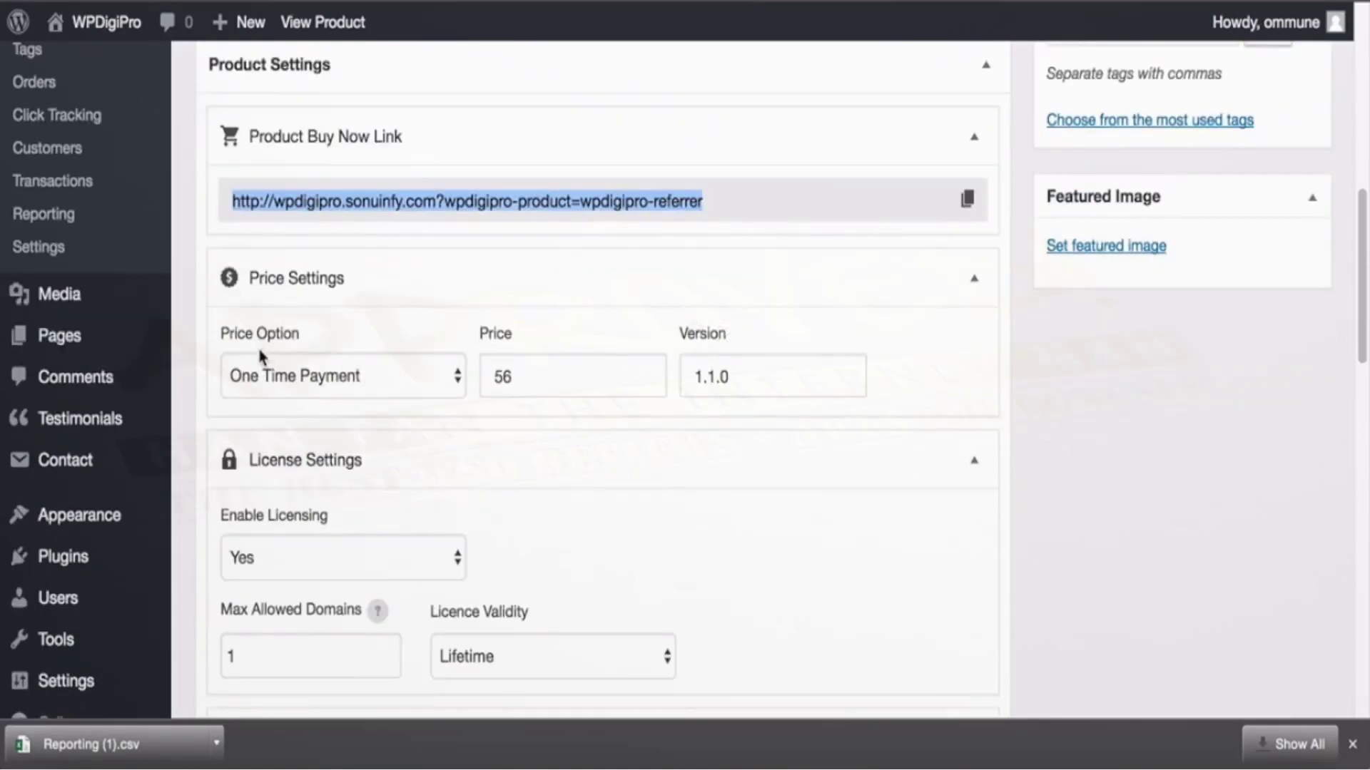
click(321, 381)
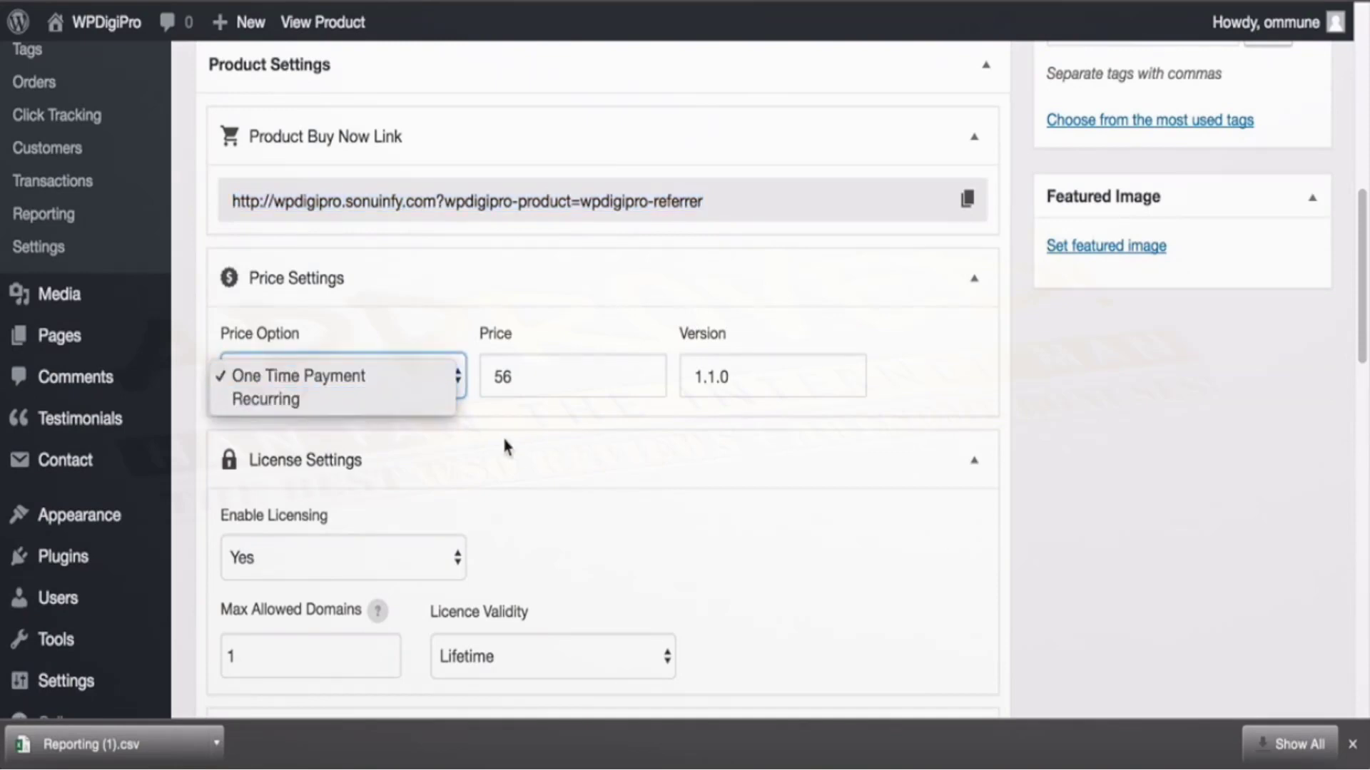
click(301, 398)
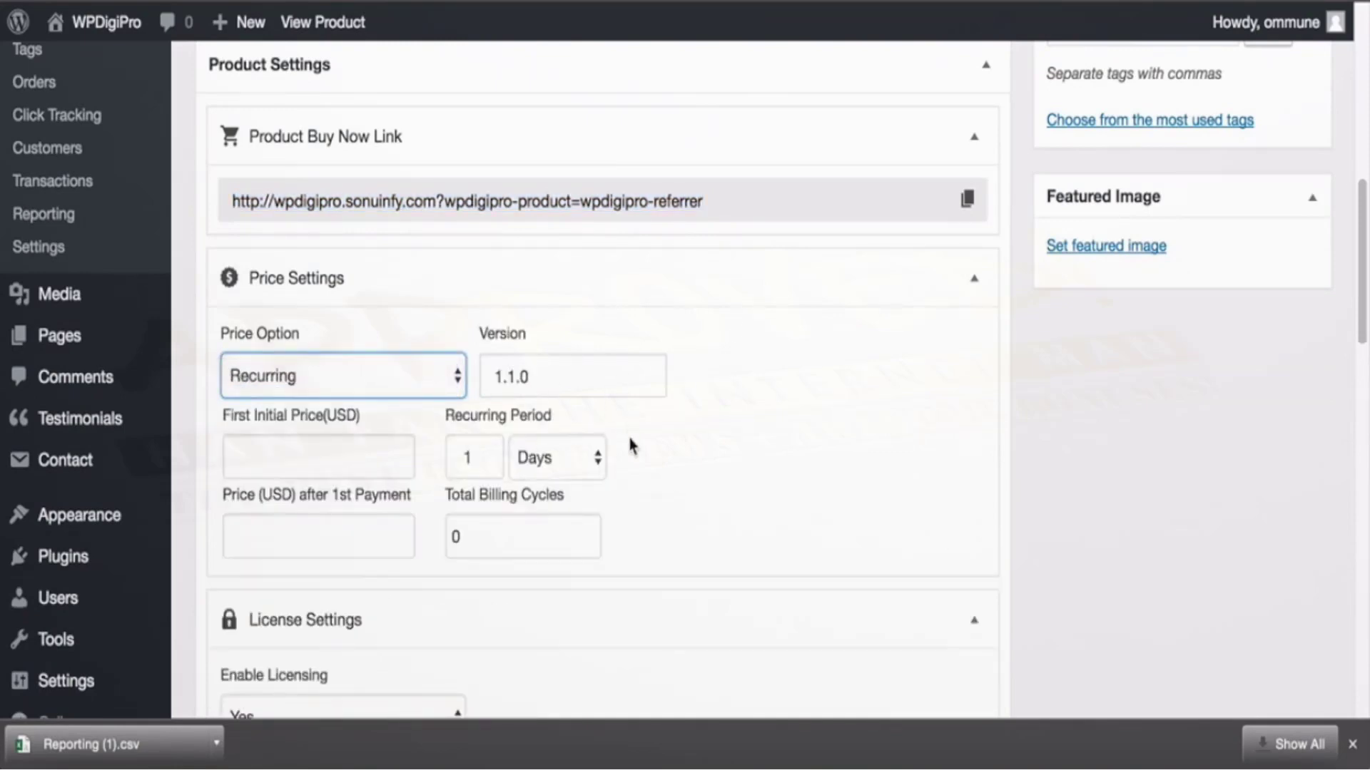
click(275, 446)
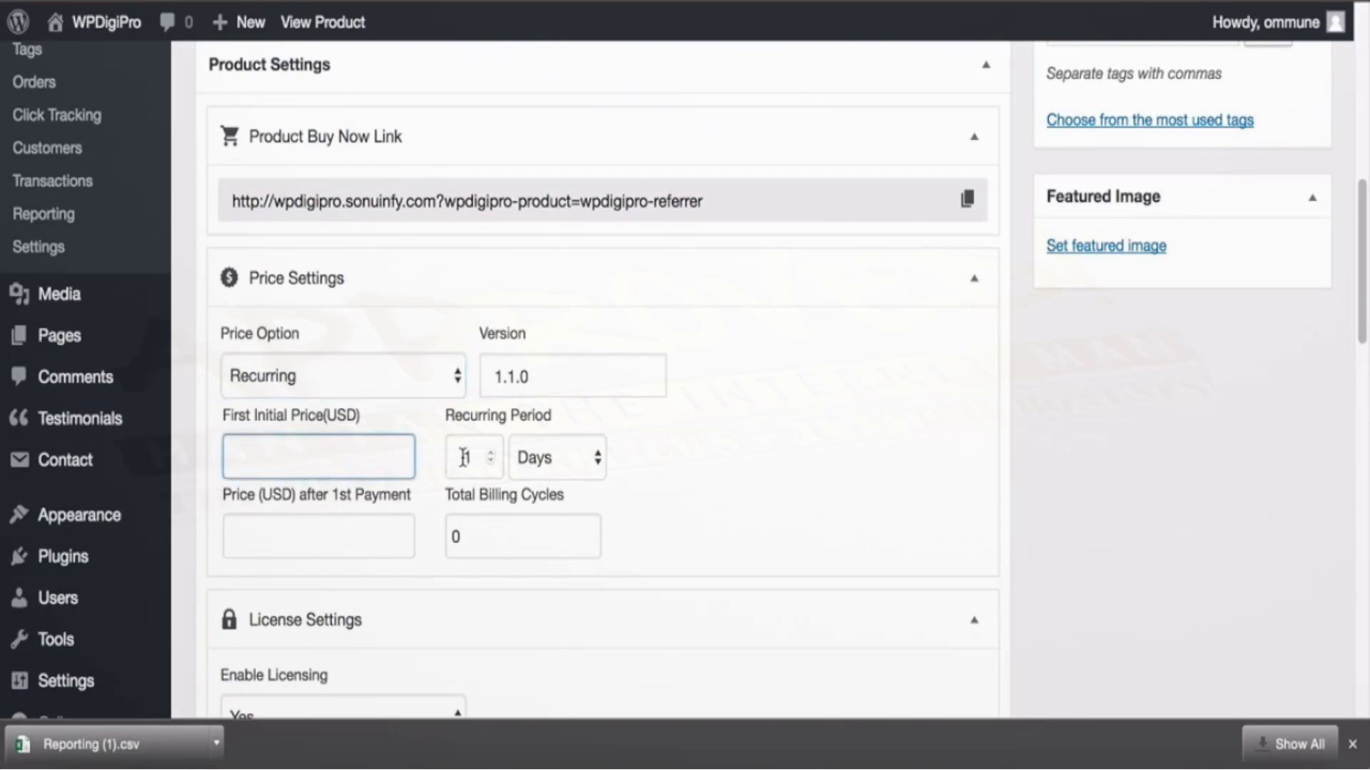
scroll(359, 511, down, 1)
scroll(359, 512, down, 3)
click(324, 433)
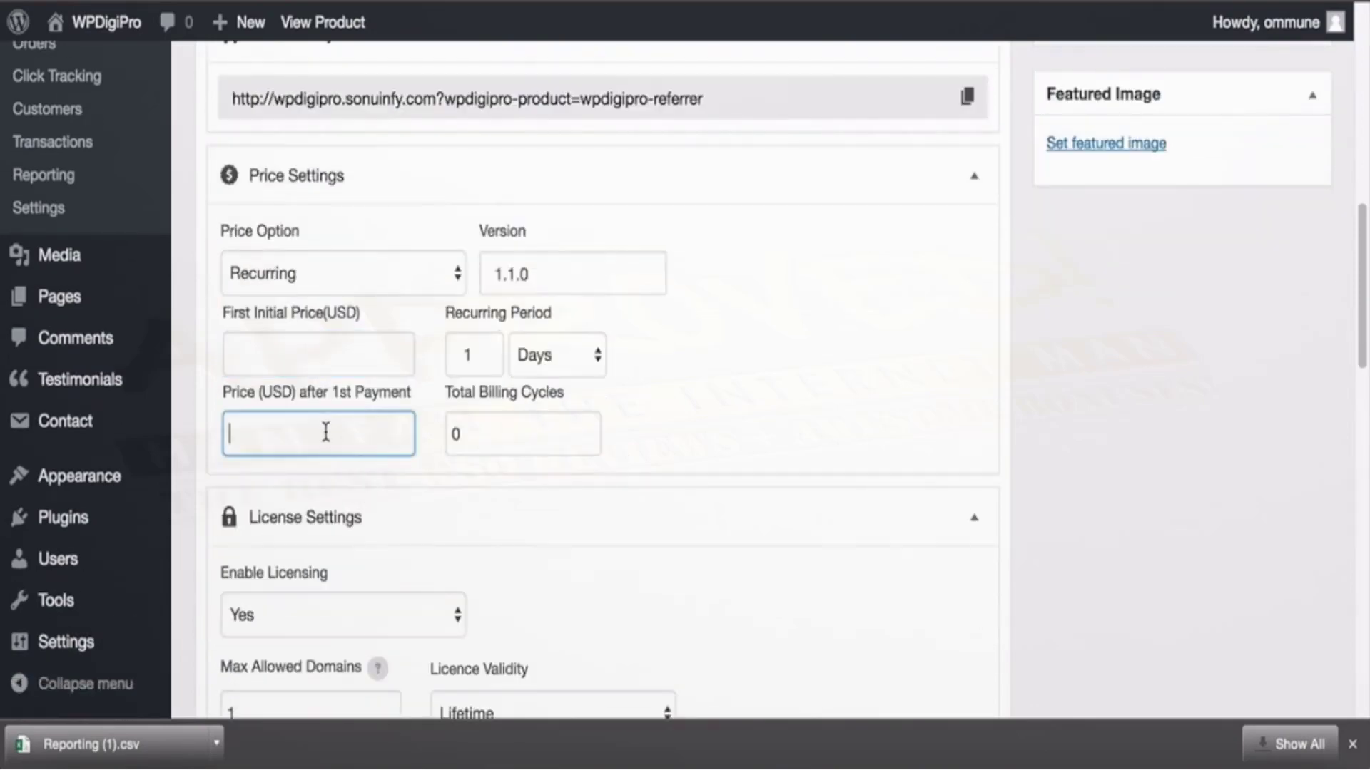
- Keep licensing enabled and change Max Allowed Domains to 10
scroll(740, 354, down, 5)
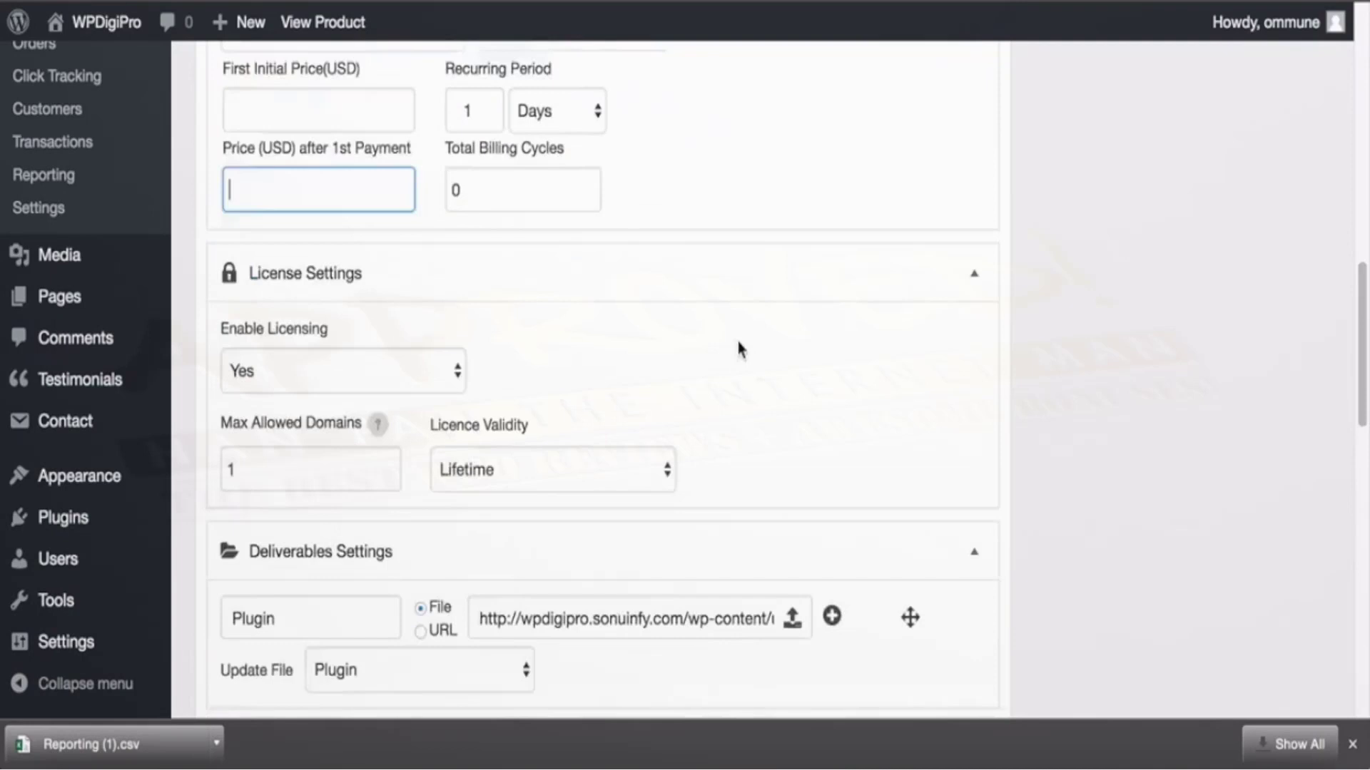
drag(228, 262, 314, 269)
click(327, 324)
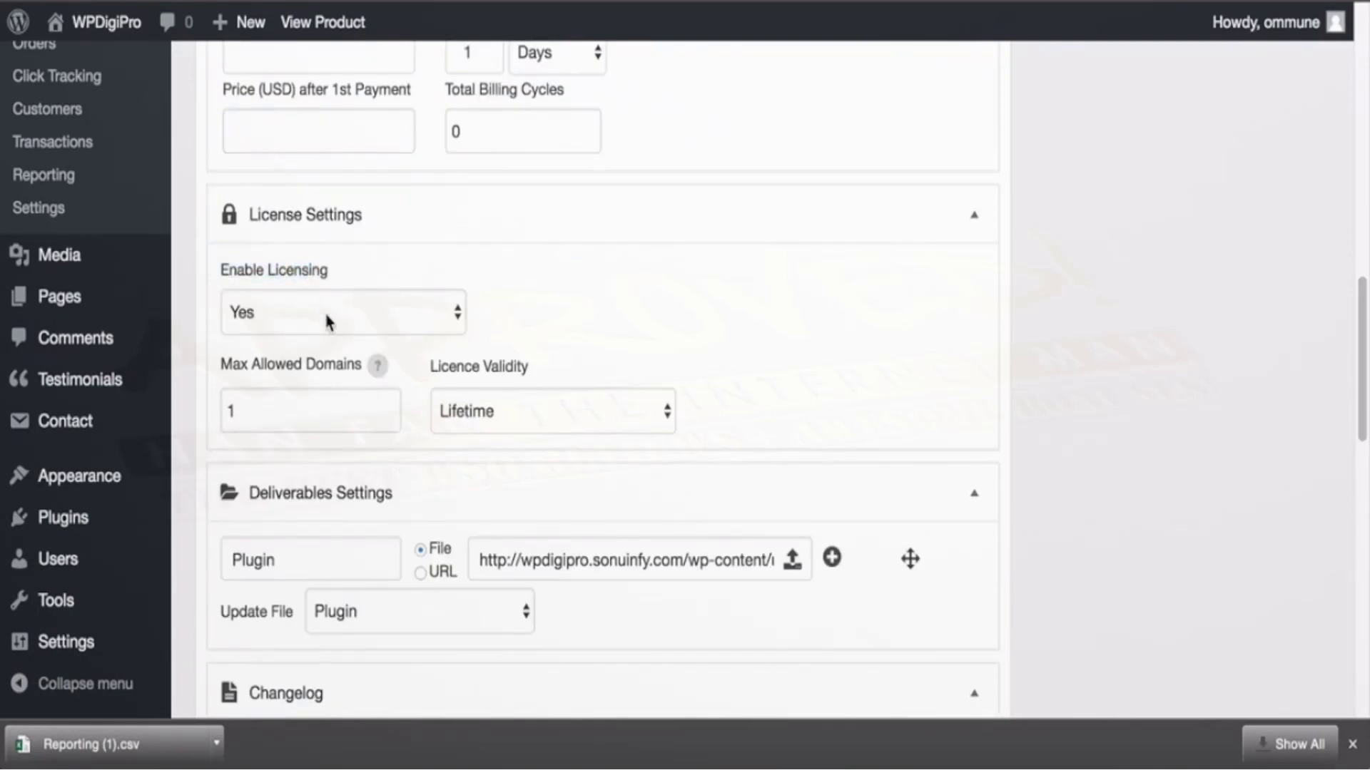
click(657, 311)
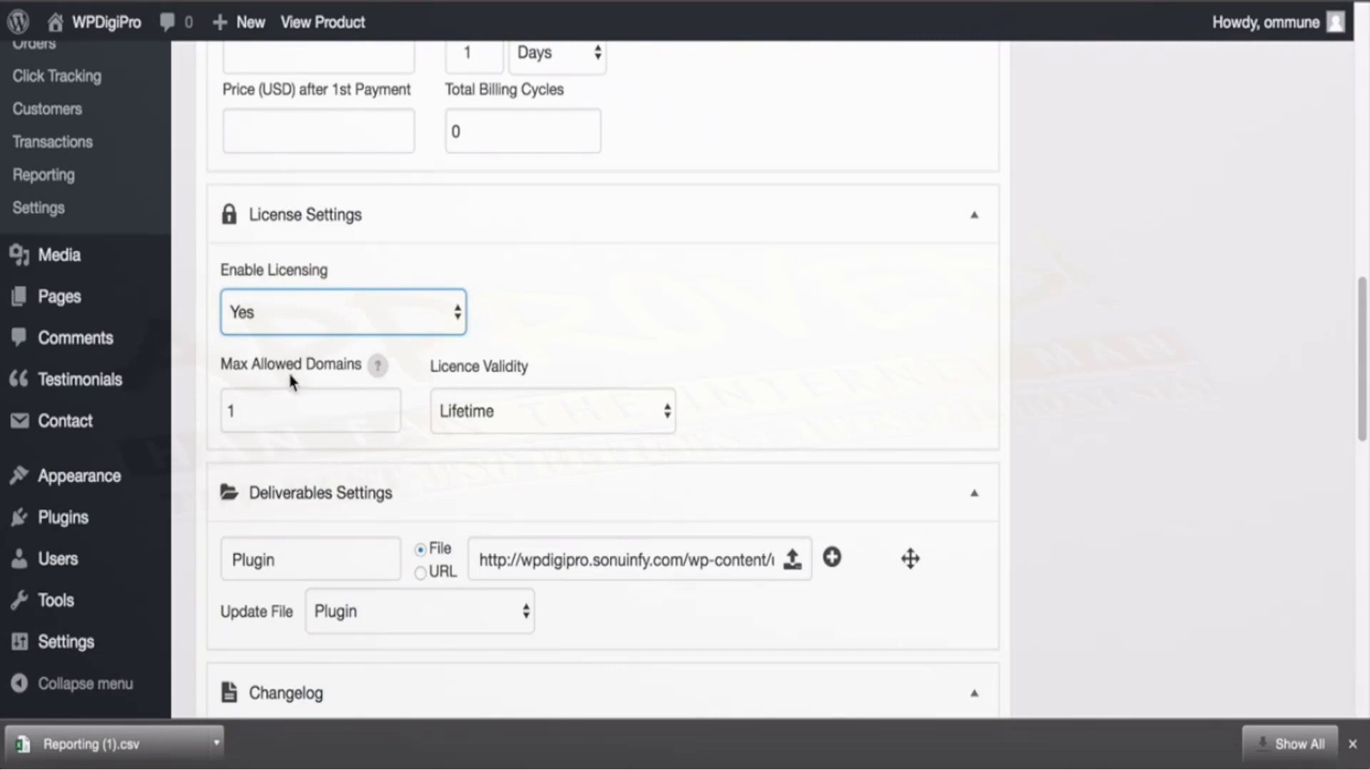
drag(257, 367, 327, 365)
click(309, 383)
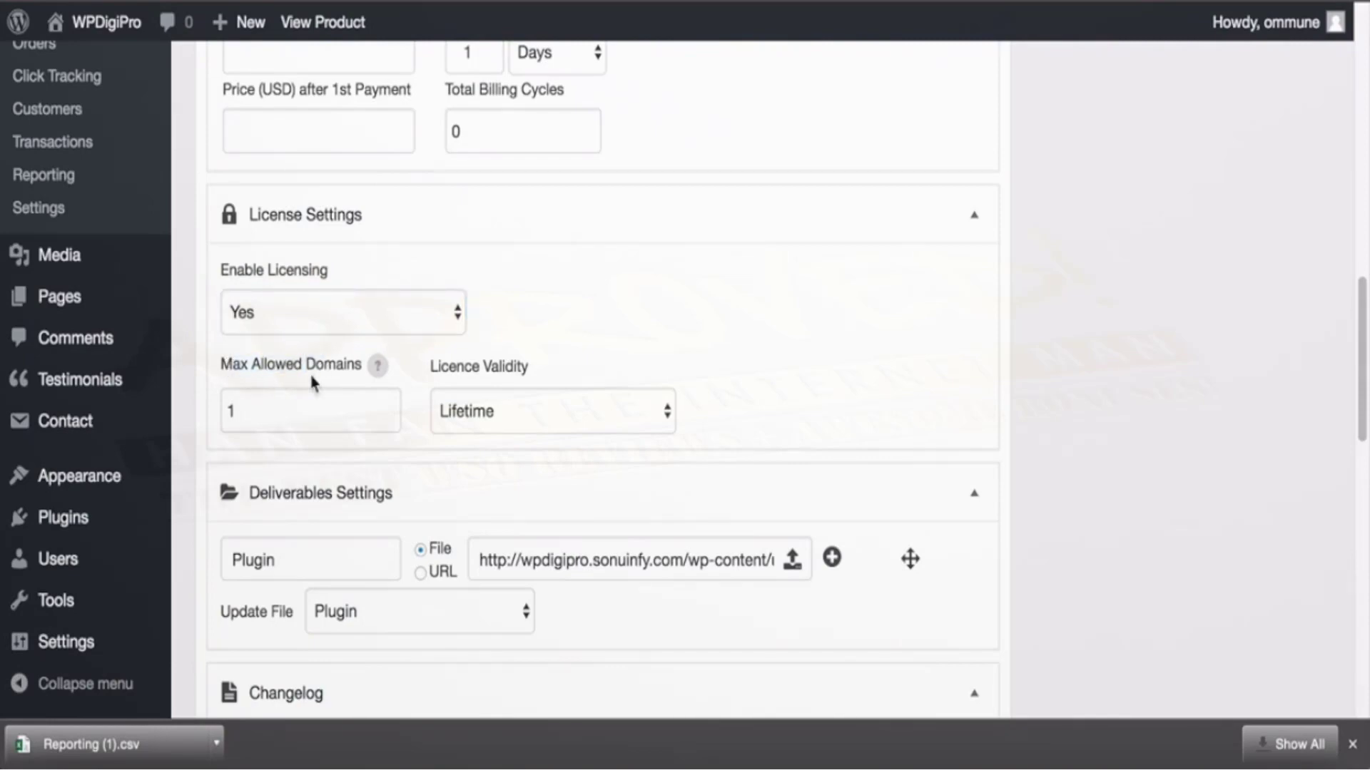
click(263, 404)
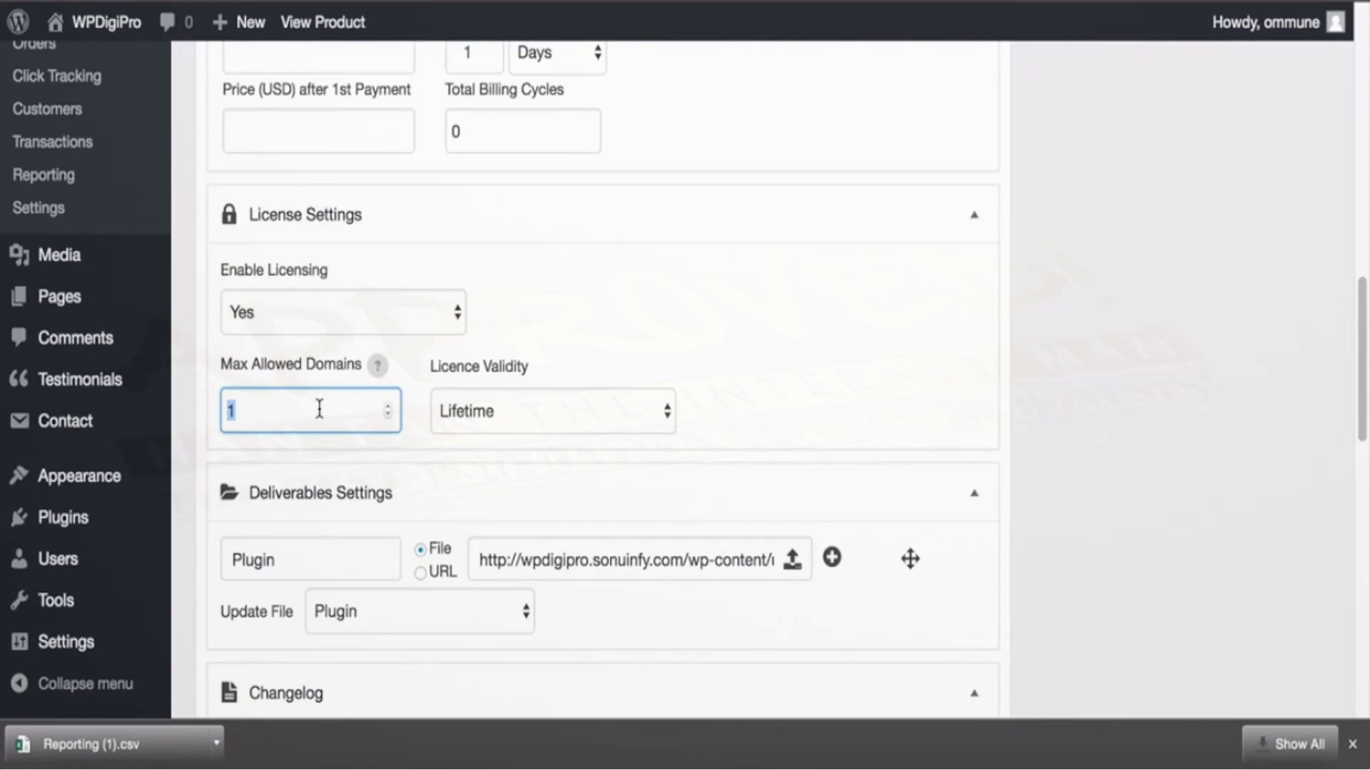
text(0)
- Leave Licence Validity on Lifetime, check the deliverable file URL, and switch to the customer dashboard
click(488, 413)
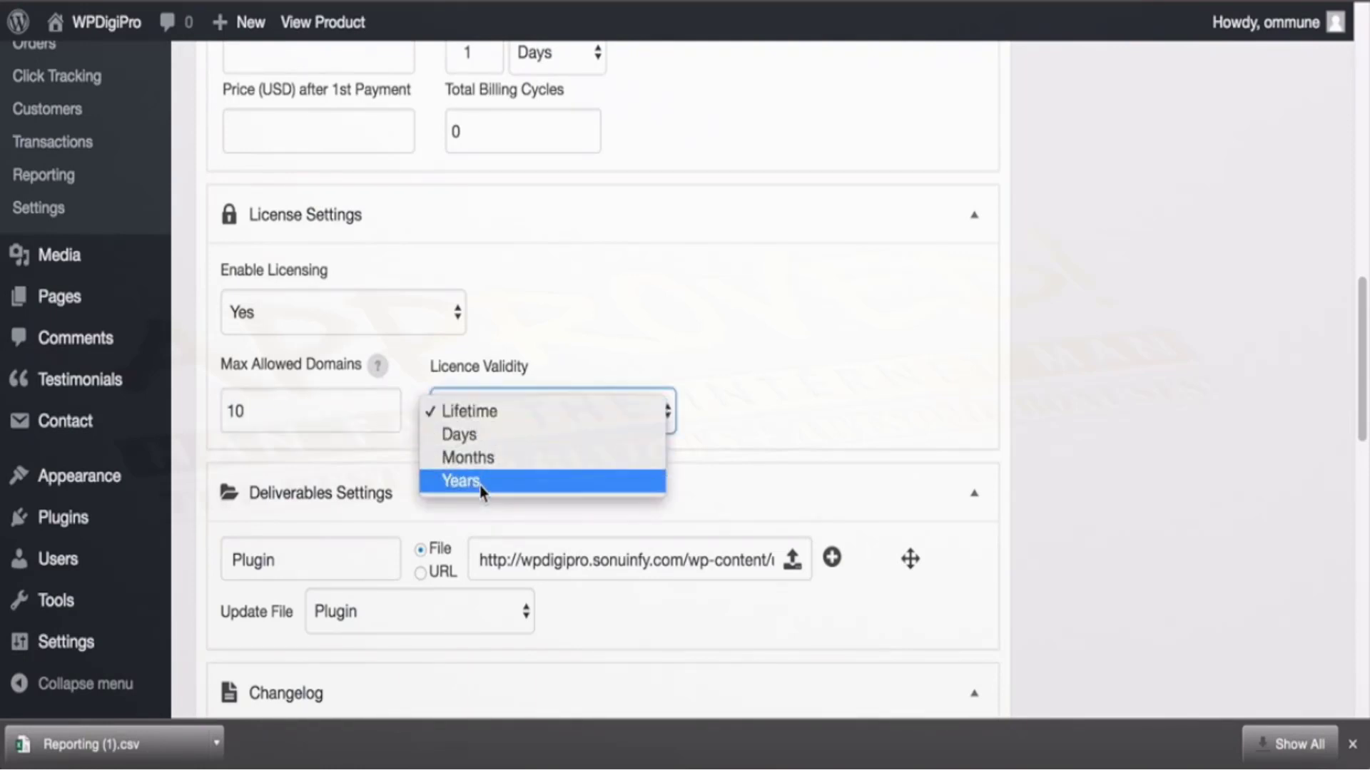
click(712, 342)
scroll(711, 336, down, 3)
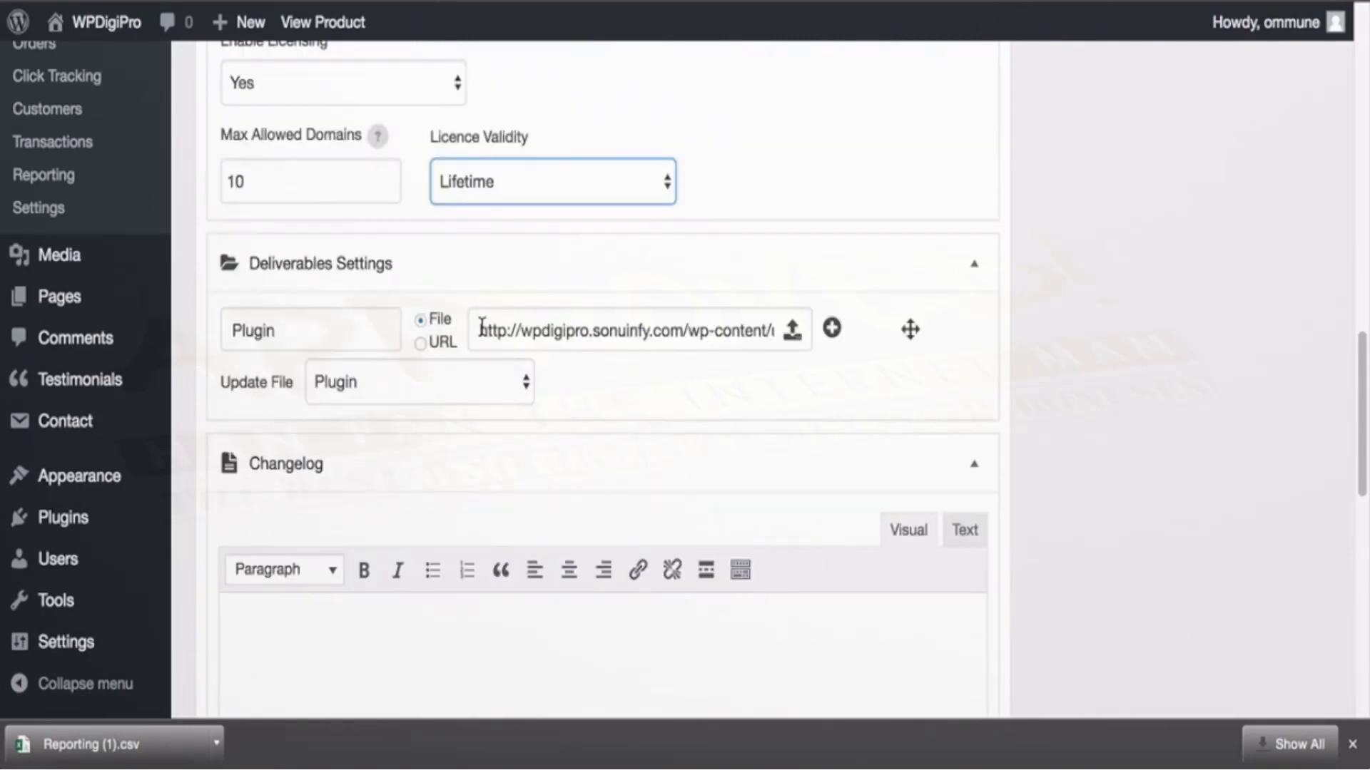
drag(482, 327, 783, 342)
click(703, 378)
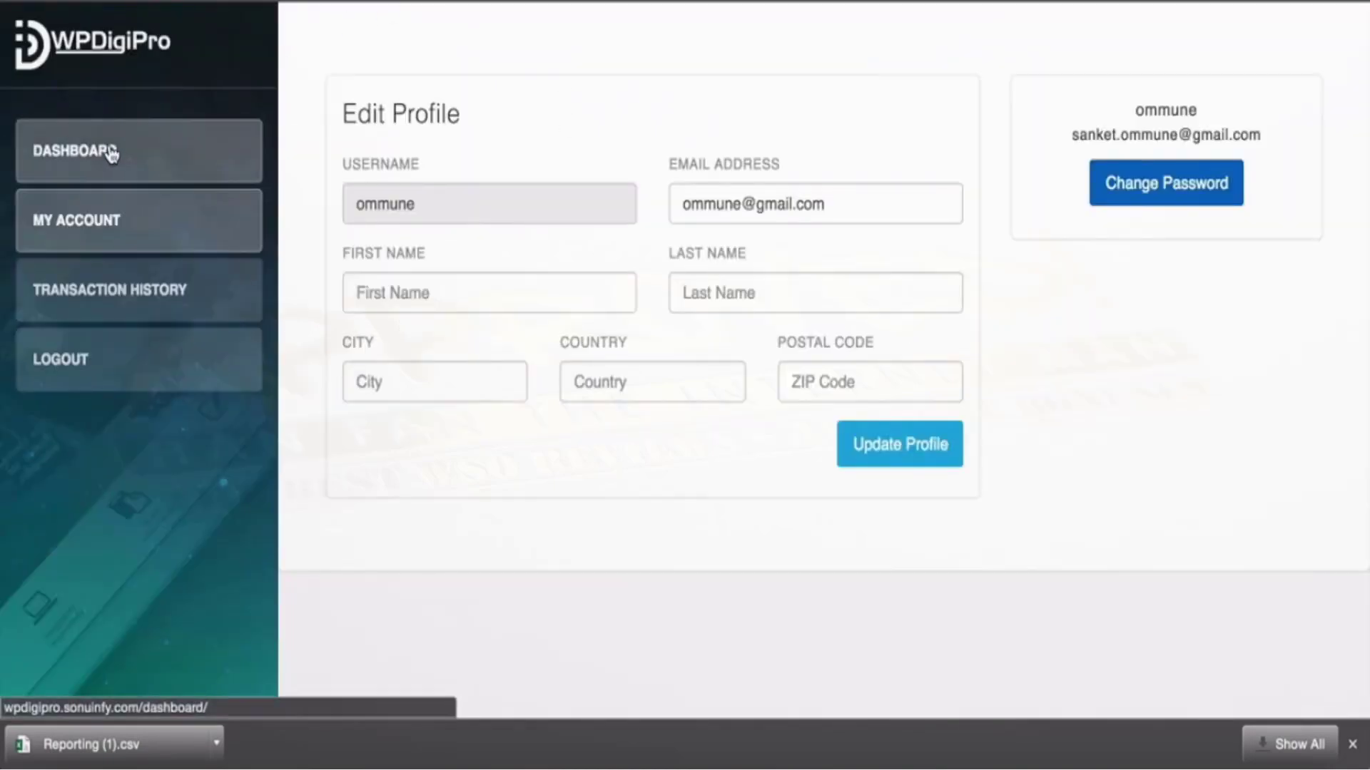
click(114, 148)
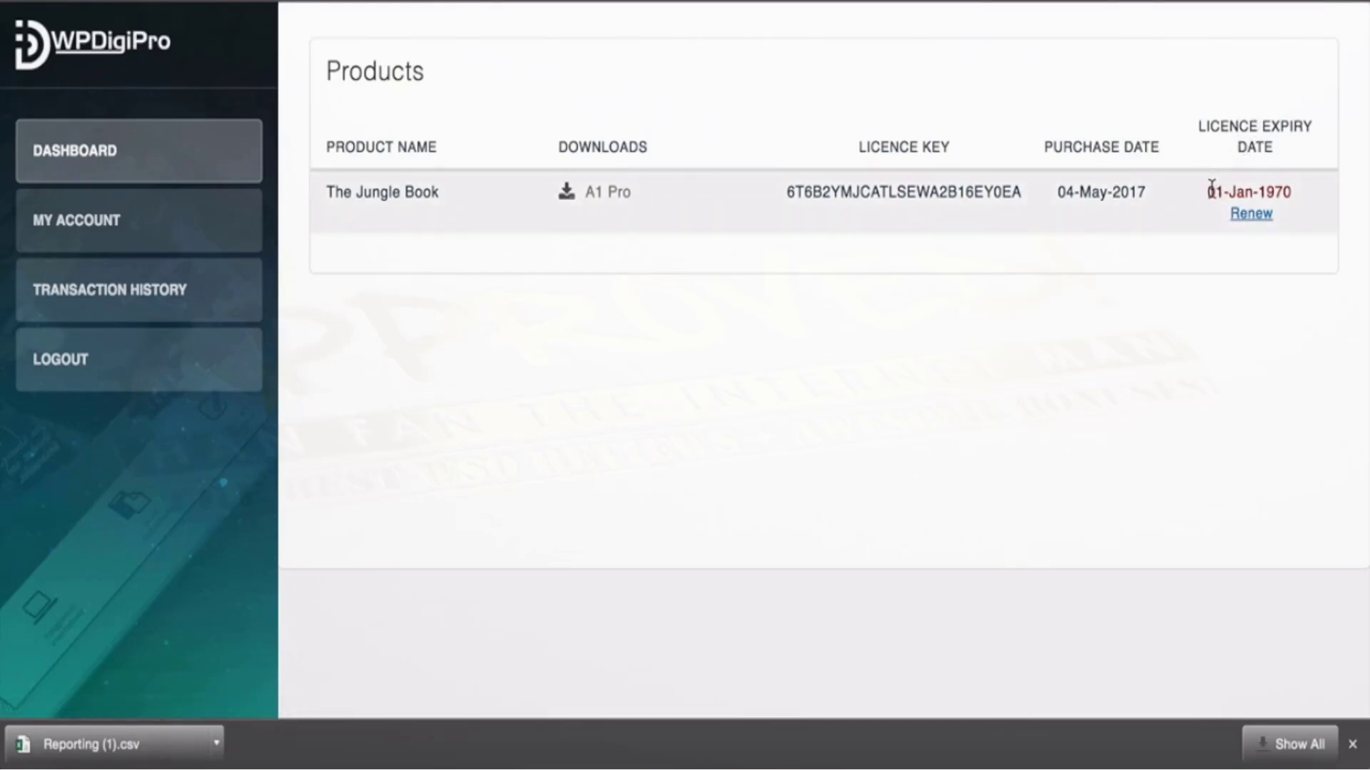
- Set The Jungle Book's renewal License Period to 3, raising the price to $75
drag(1211, 187, 1285, 191)
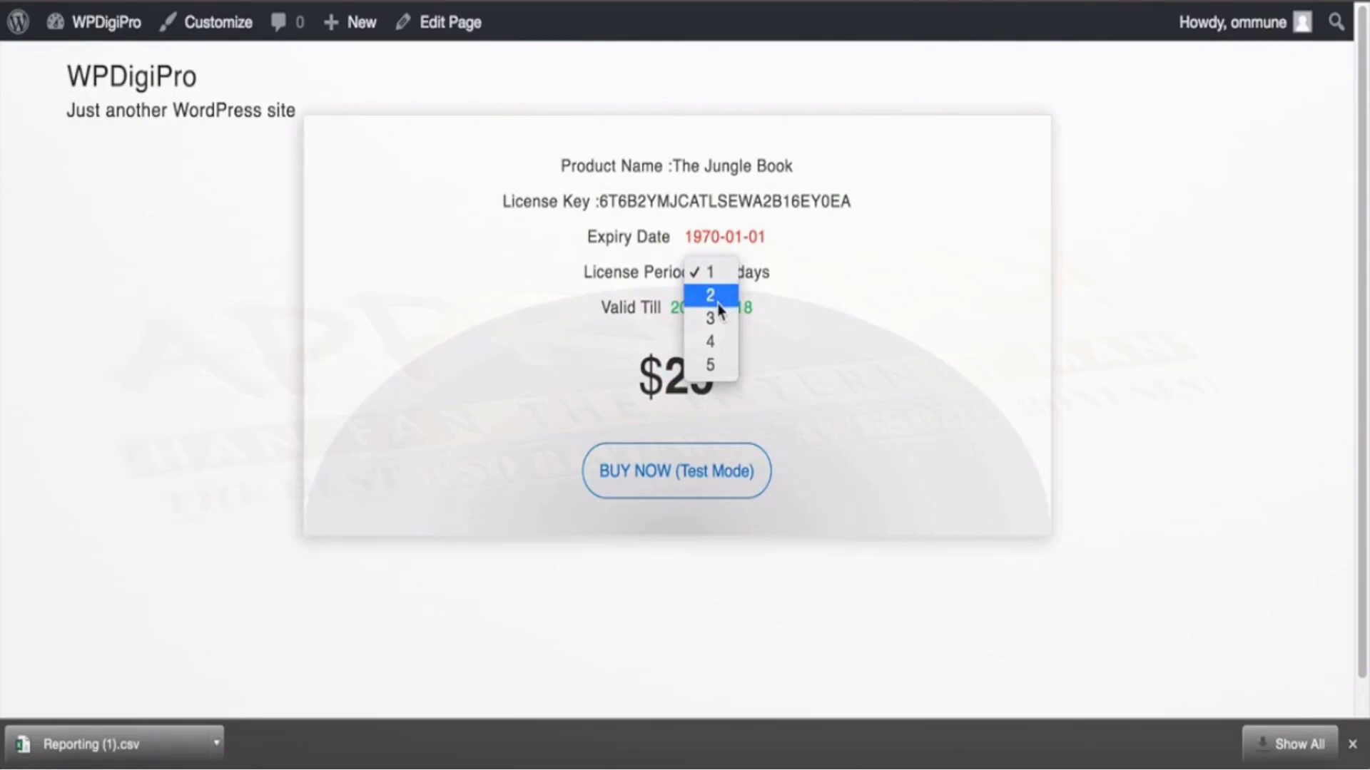
click(720, 295)
click(721, 281)
click(737, 335)
click(714, 294)
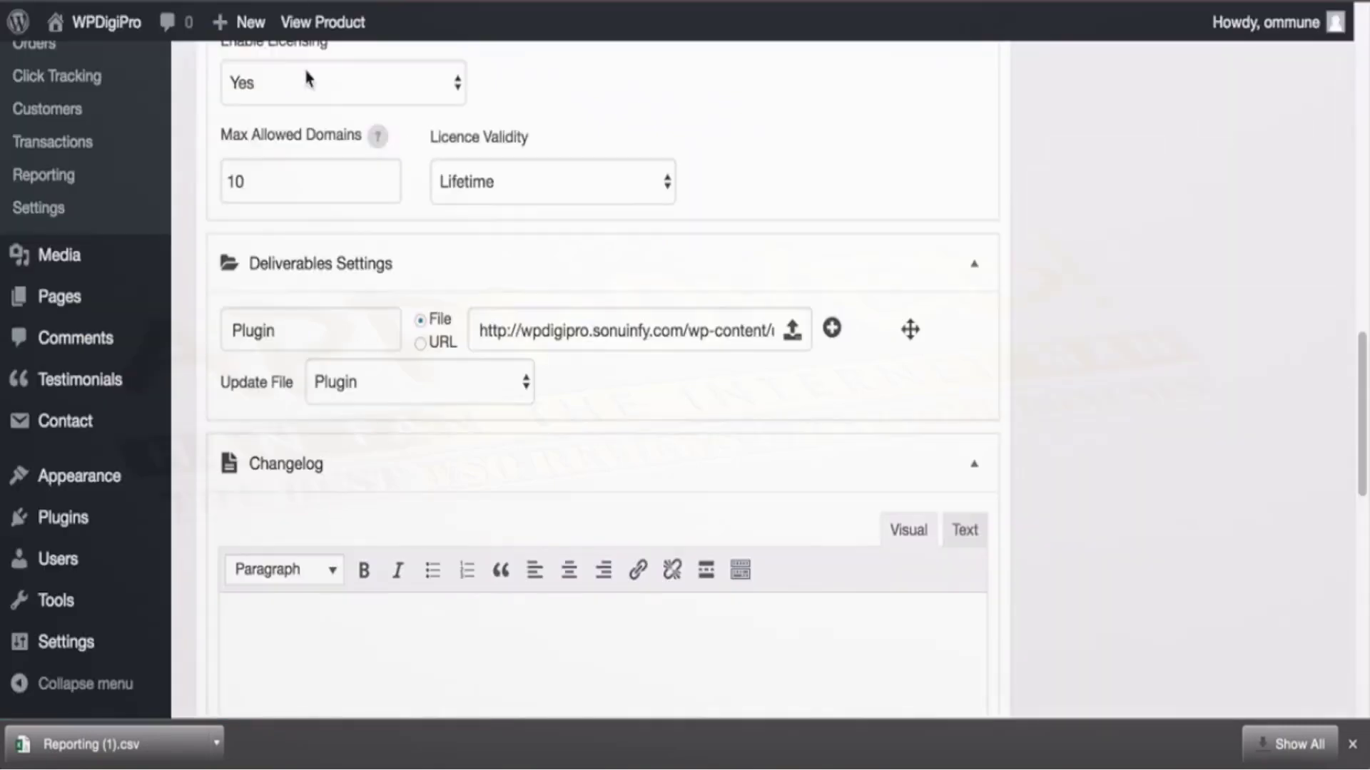
- Expand Redirect Settings and click into the successful-payment redirect link field
scroll(888, 367, down, 5)
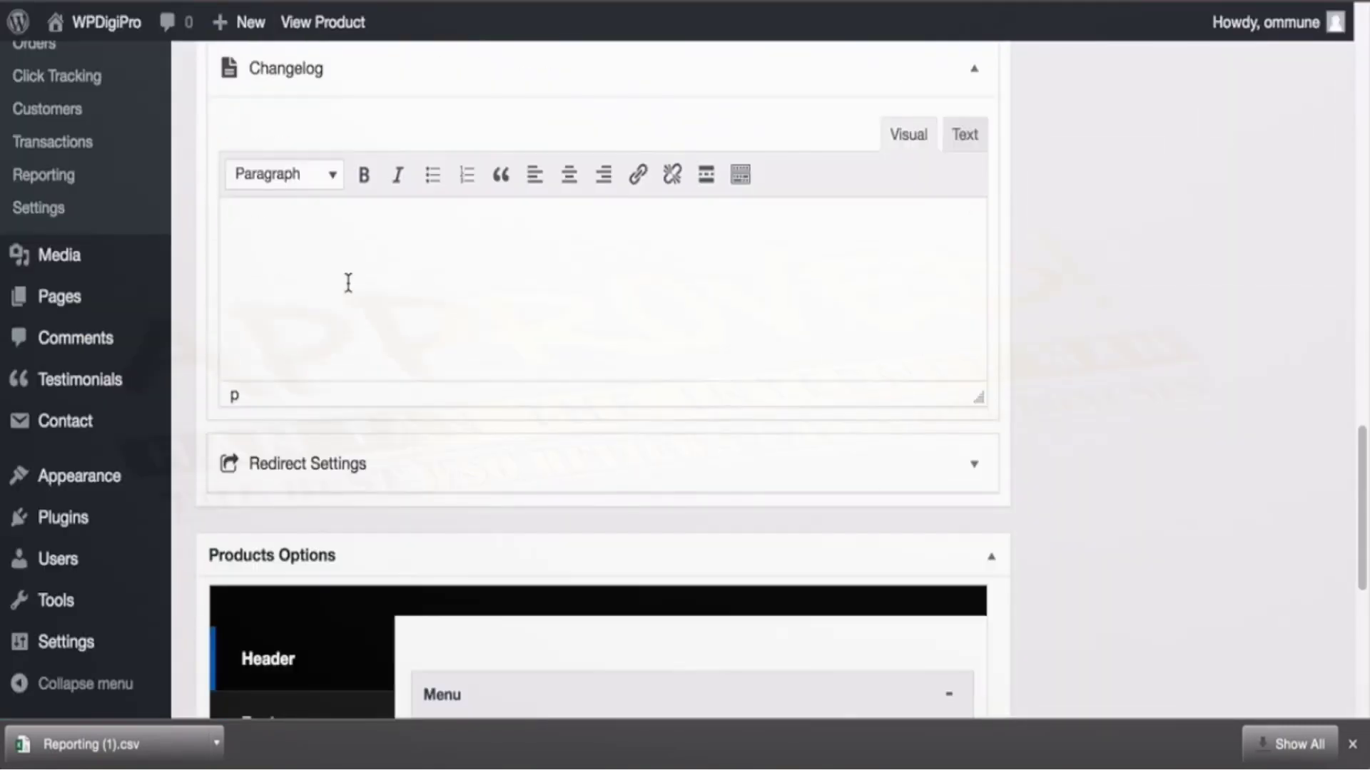
click(396, 465)
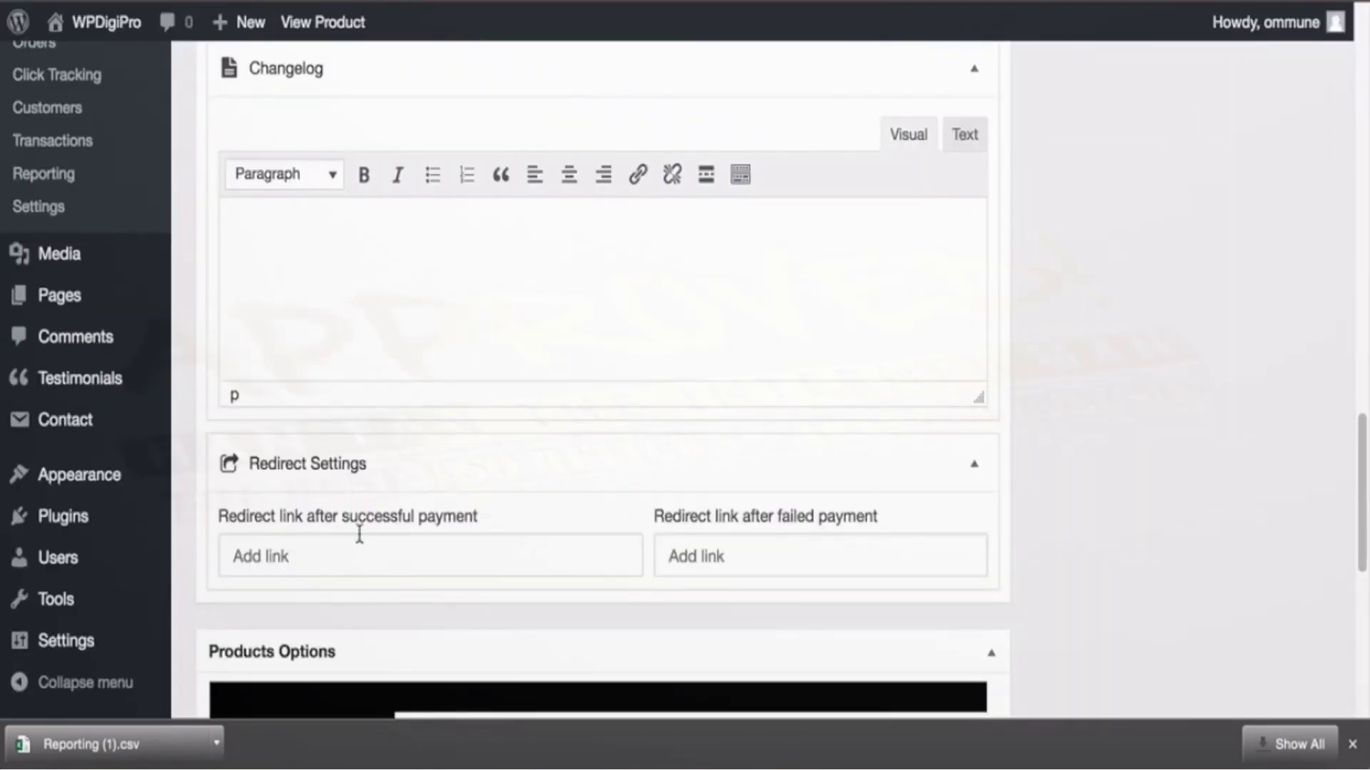
click(308, 549)
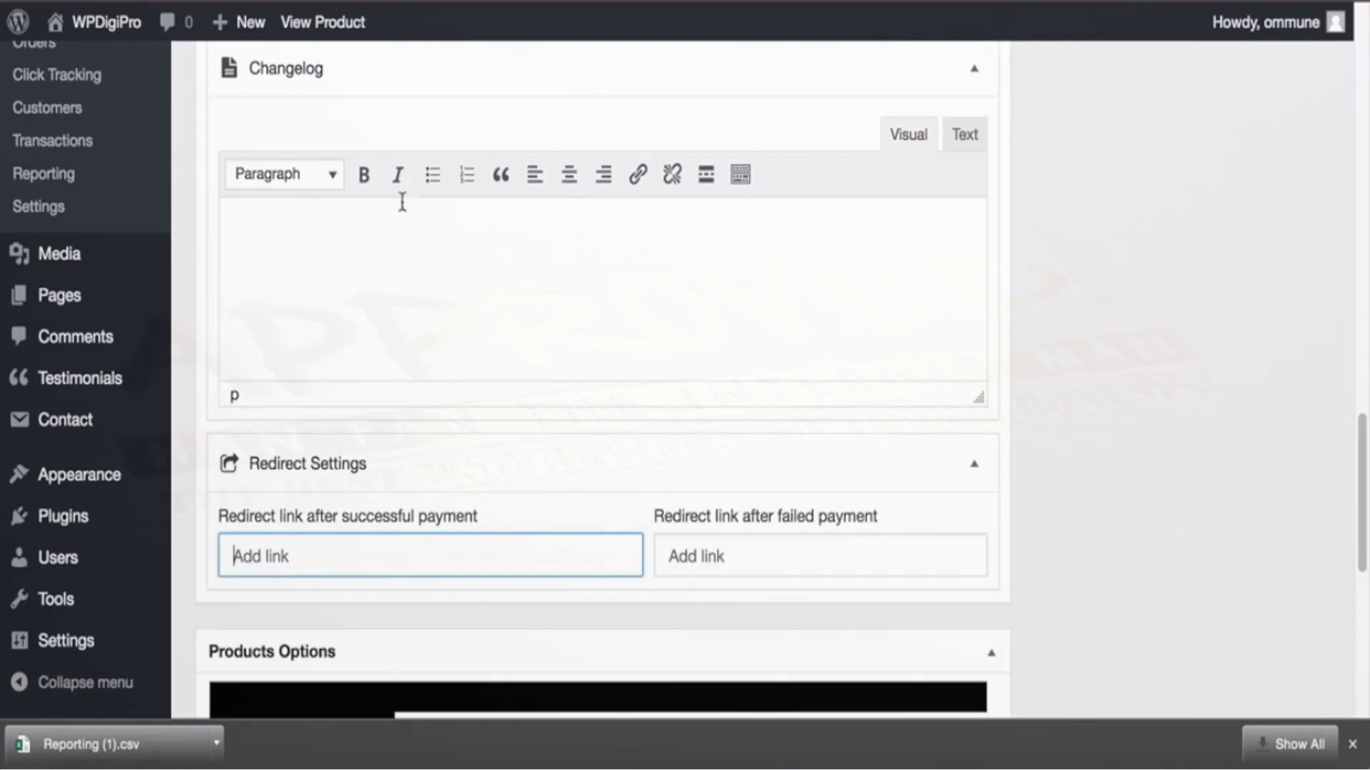
click(258, 556)
scroll(1013, 575, up, 15)
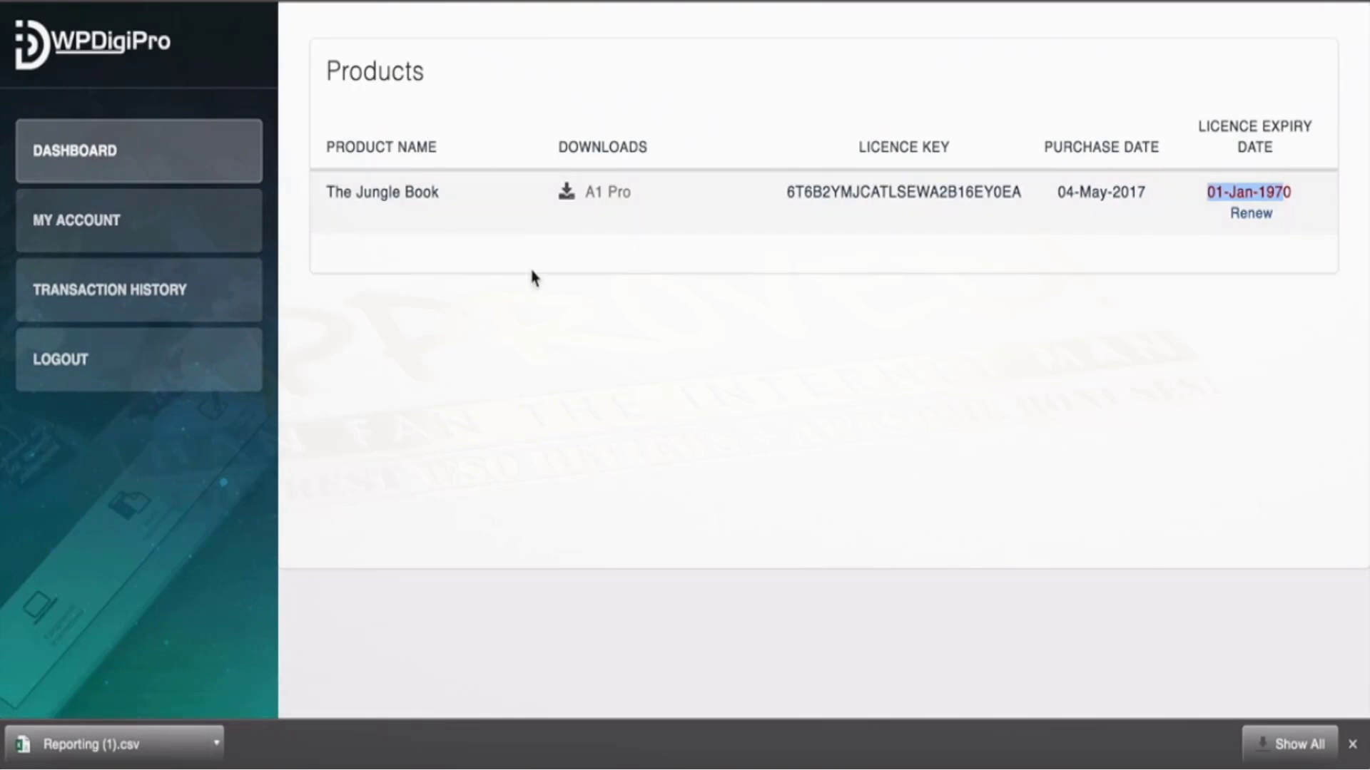
- Open the customer's My Account profile and click into the email address field
click(251, 269)
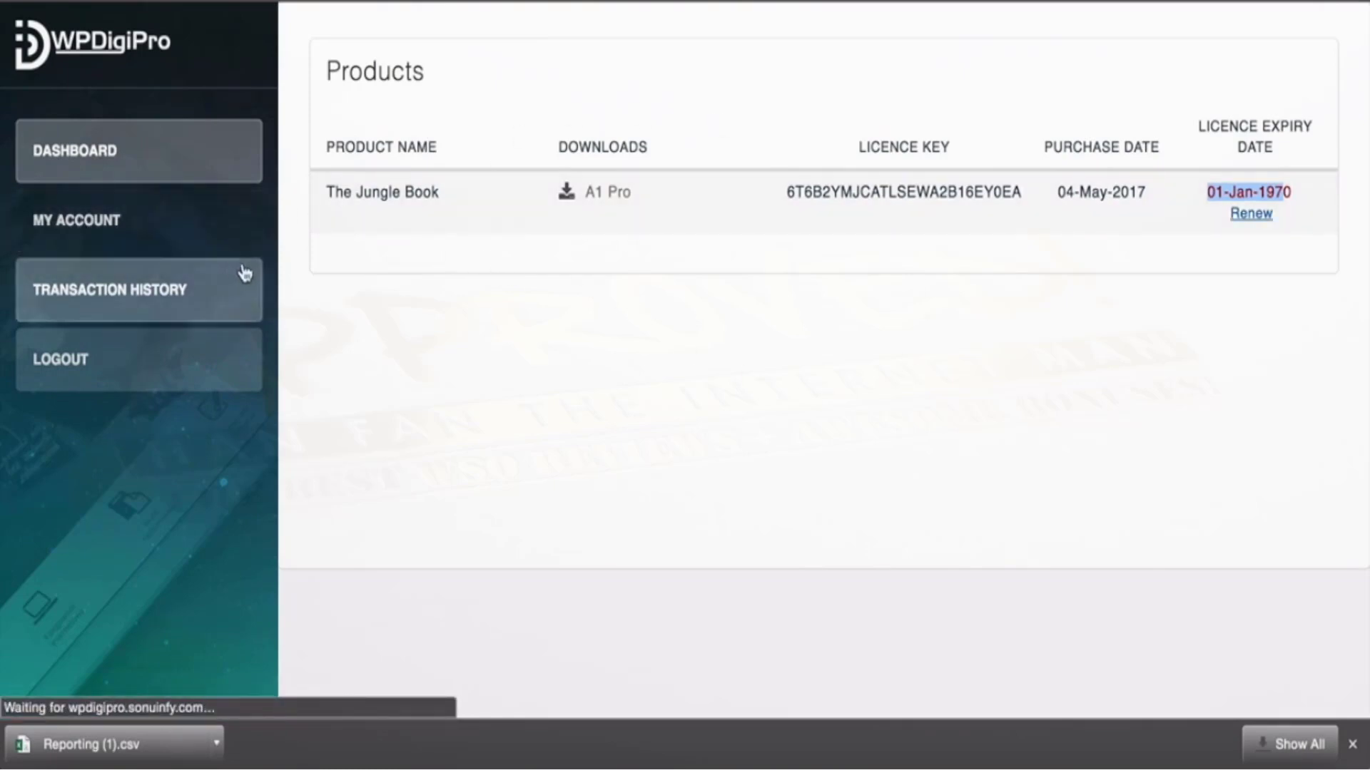
click(162, 248)
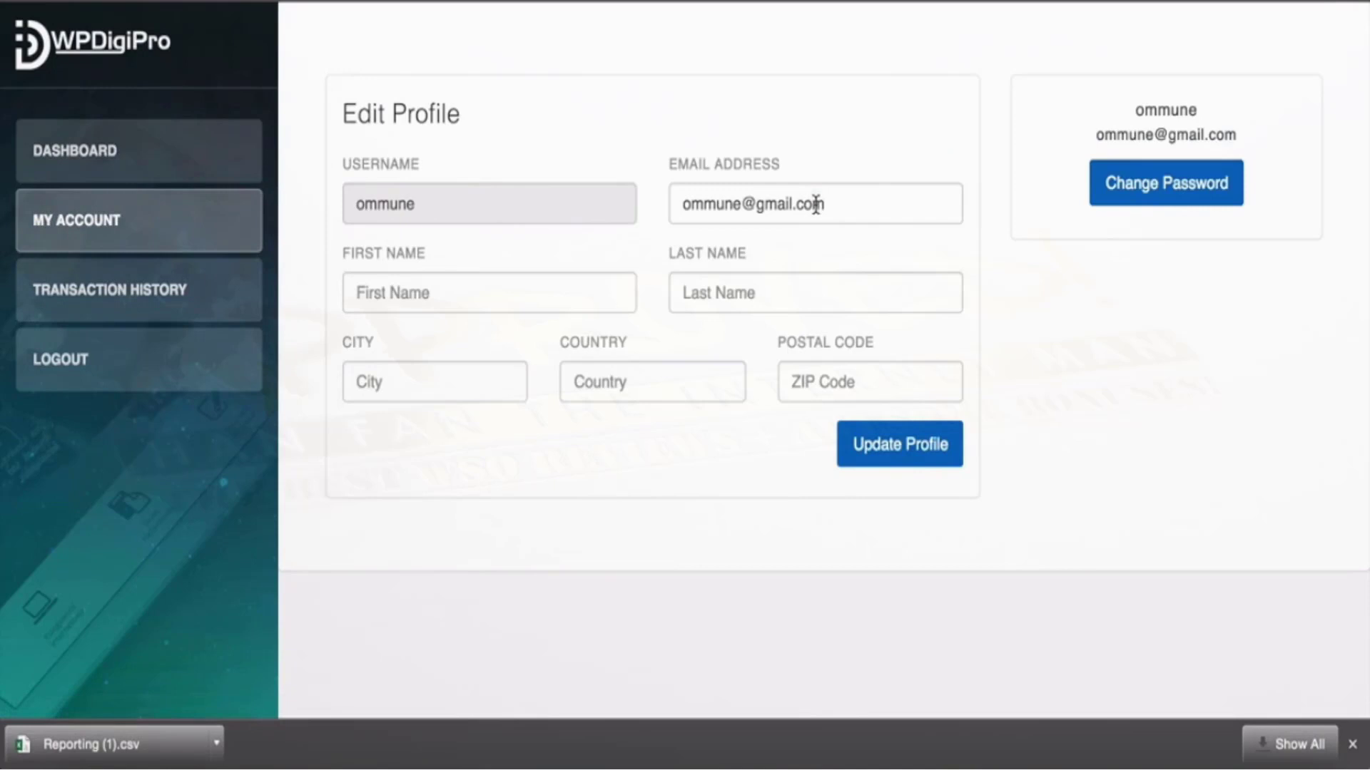
click(840, 209)
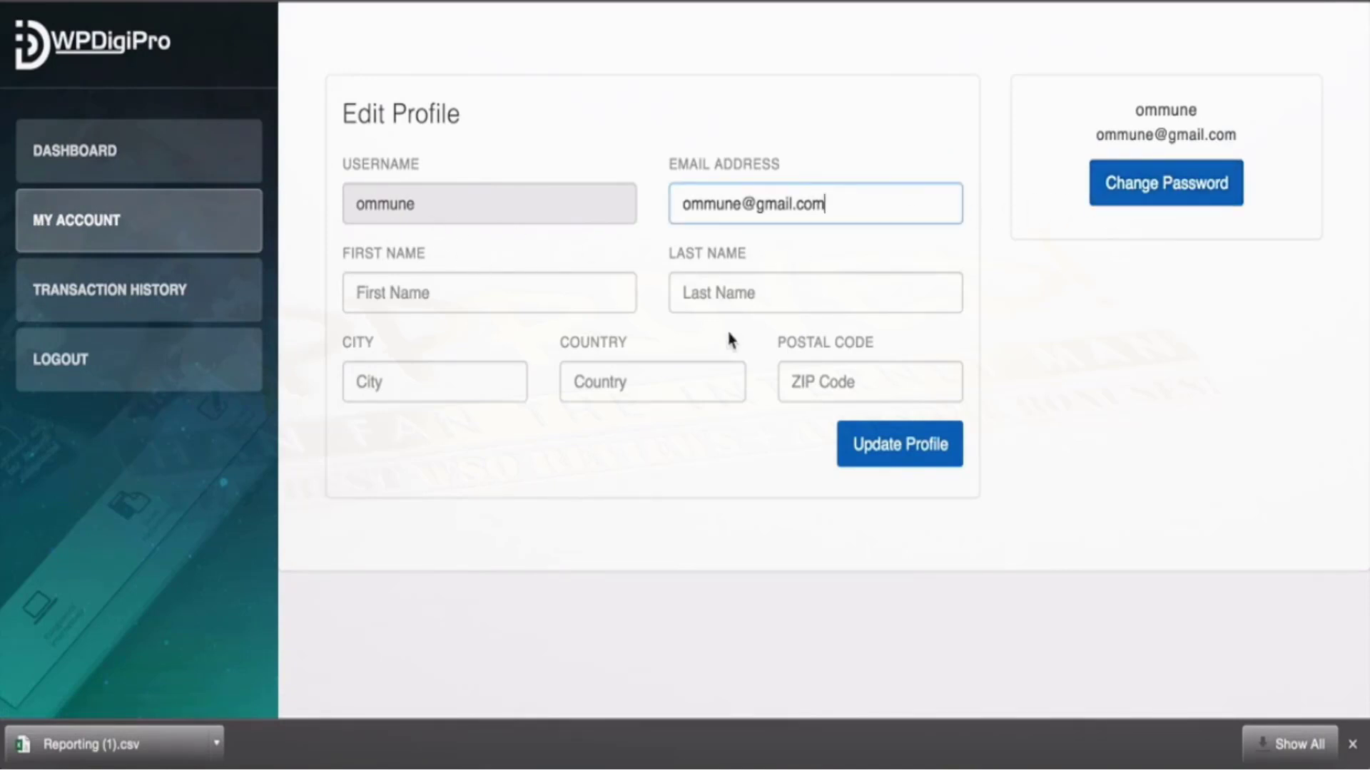
- Open Transaction History and scroll through the renewal transactions table
click(139, 300)
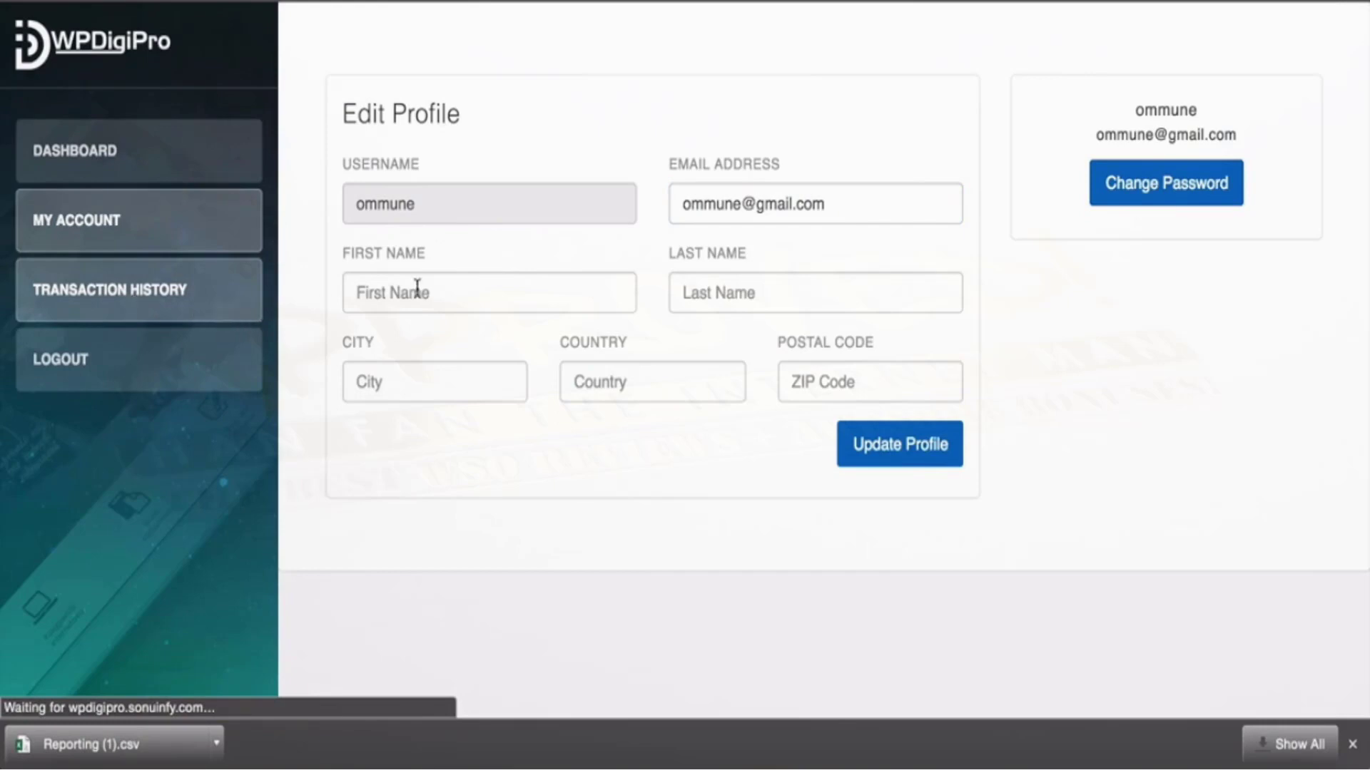
scroll(514, 235, down, 2)
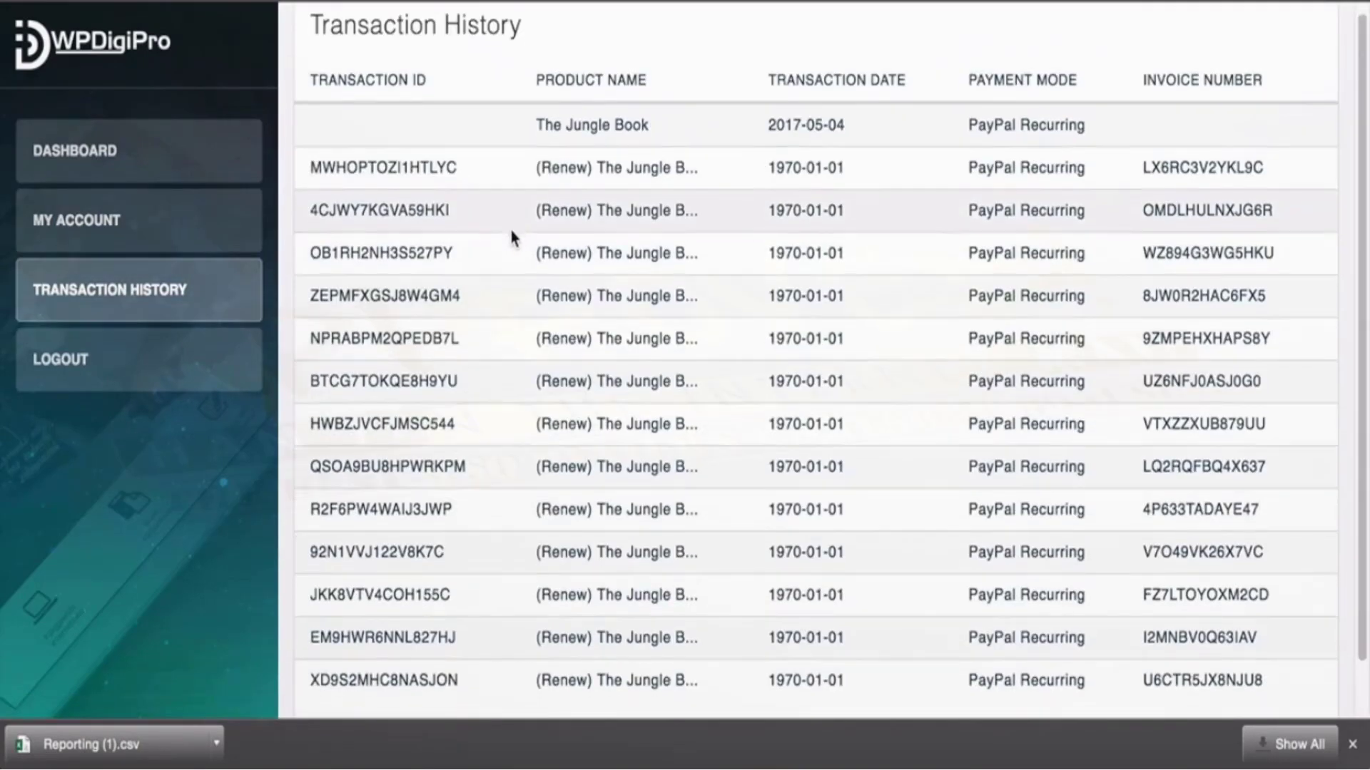
scroll(513, 235, up, 2)
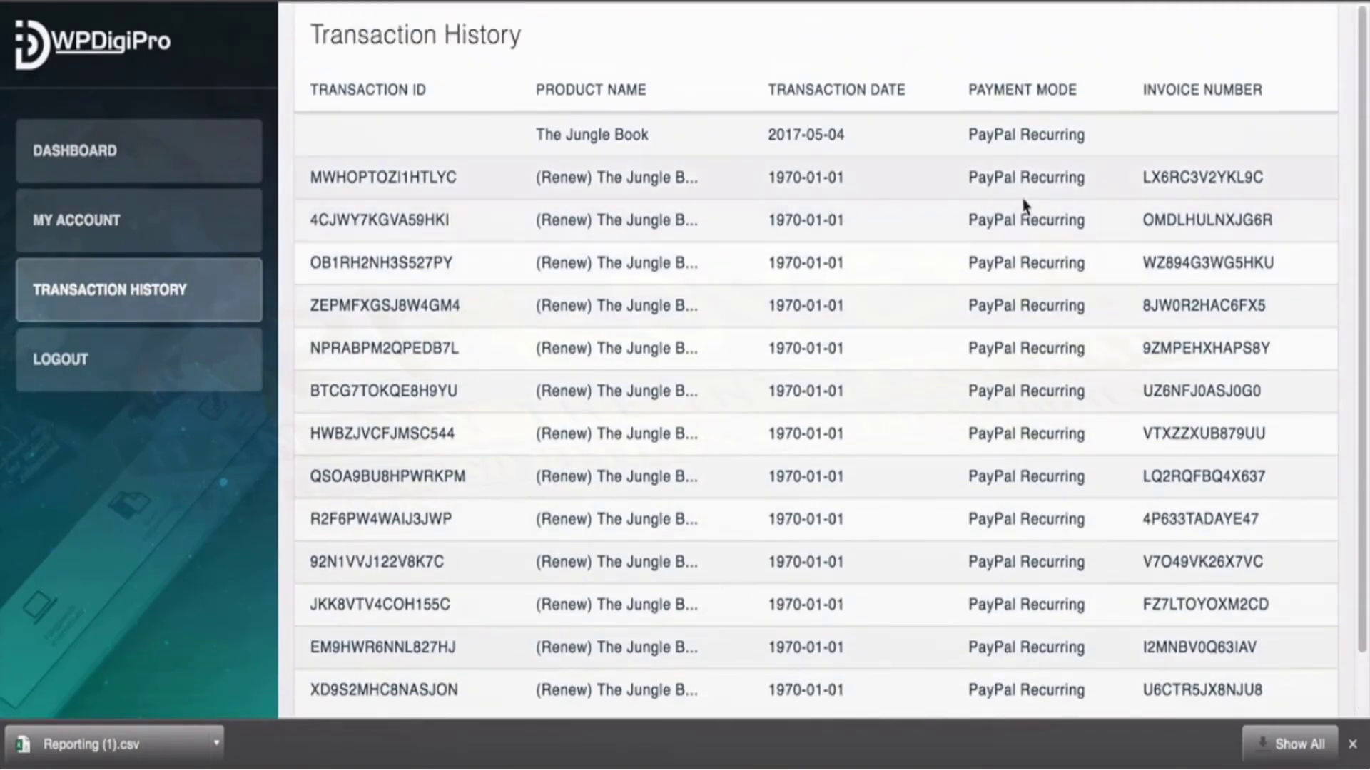
scroll(1013, 200, down, 2)
scroll(859, 232, up, 2)
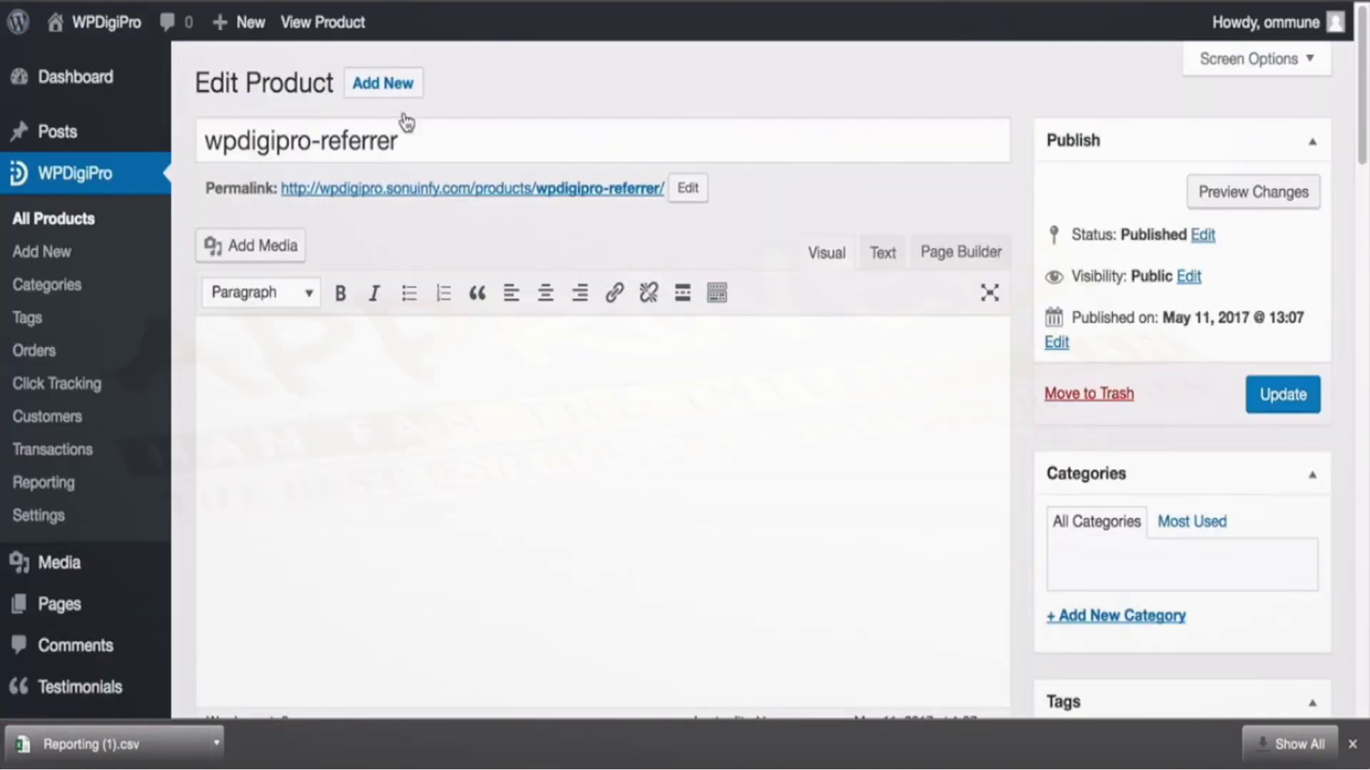
- Copy the product's Buy Now link
scroll(602, 263, down, 10)
click(700, 341)
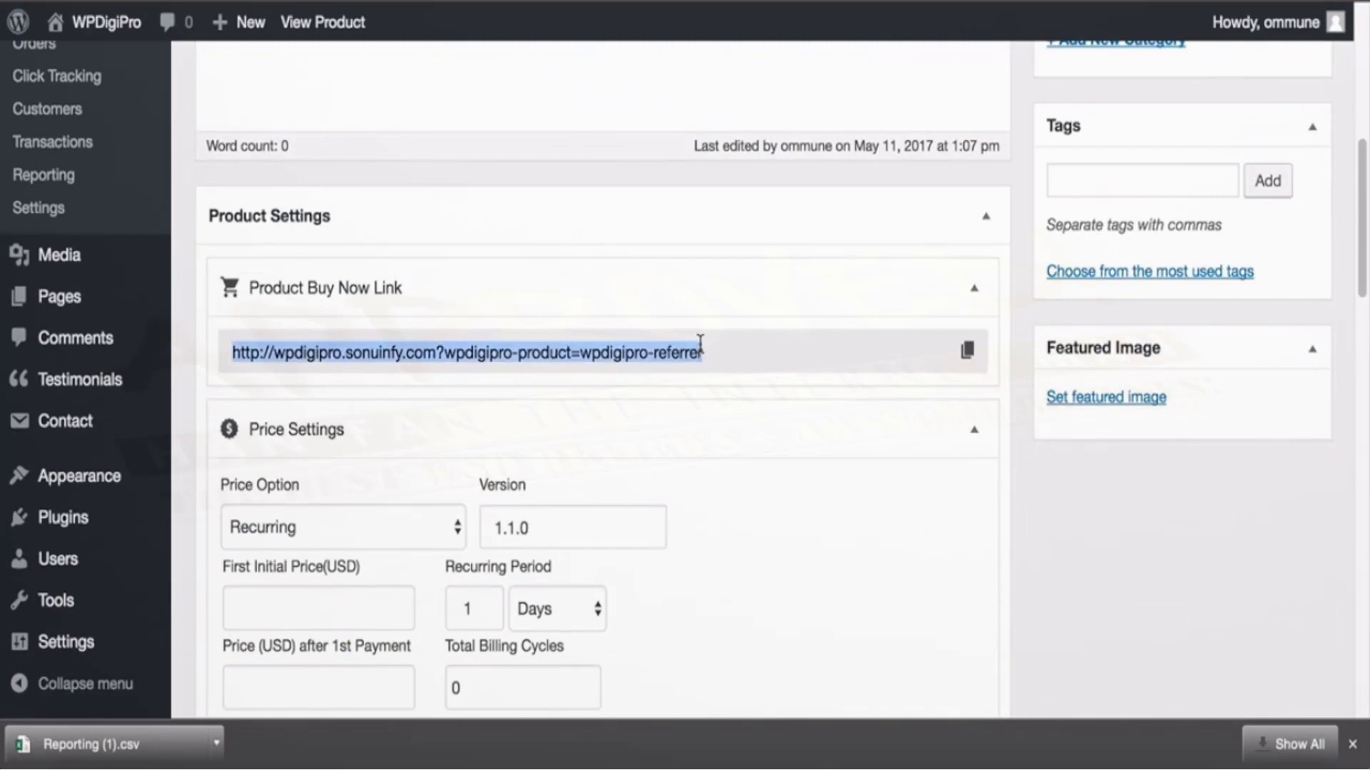
click(966, 357)
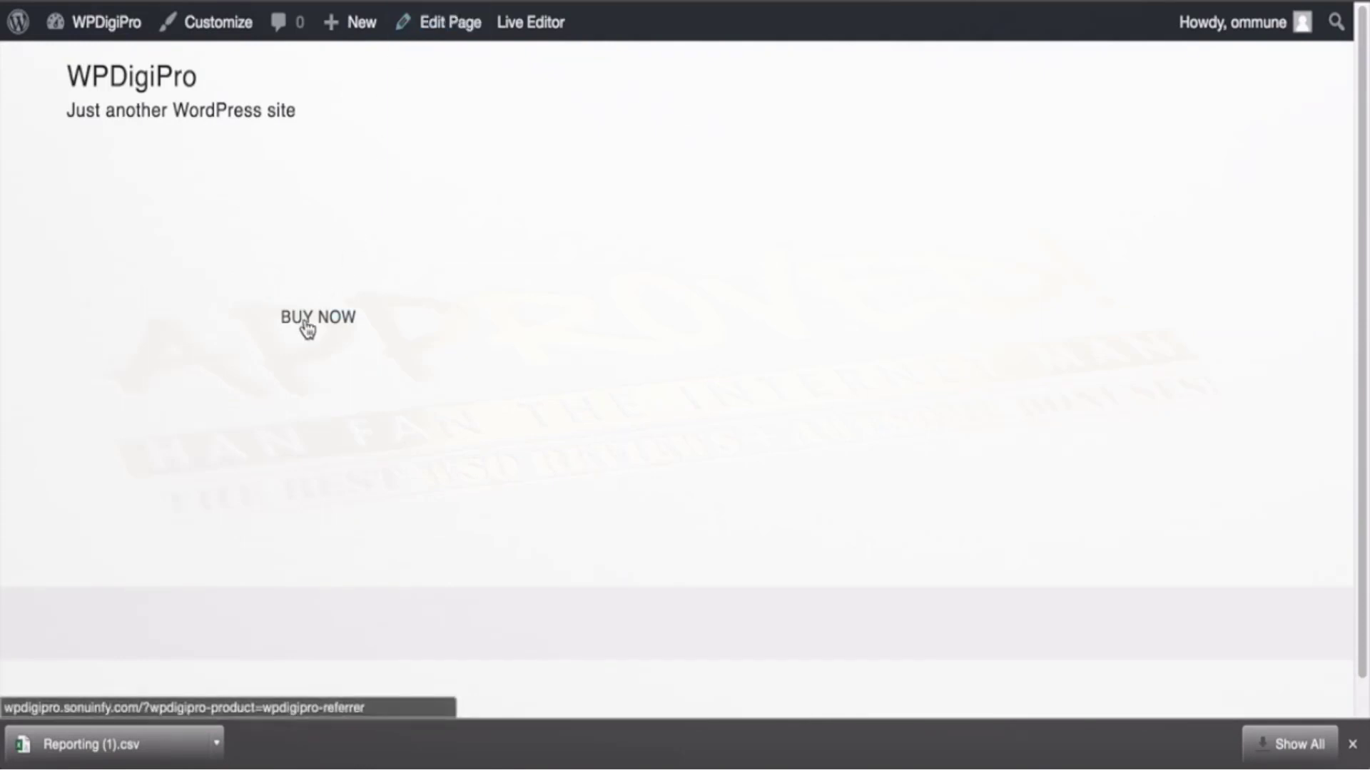
- Load the copied Buy Now link in the browser with #buynow appended
click(461, 4)
key(super+v)
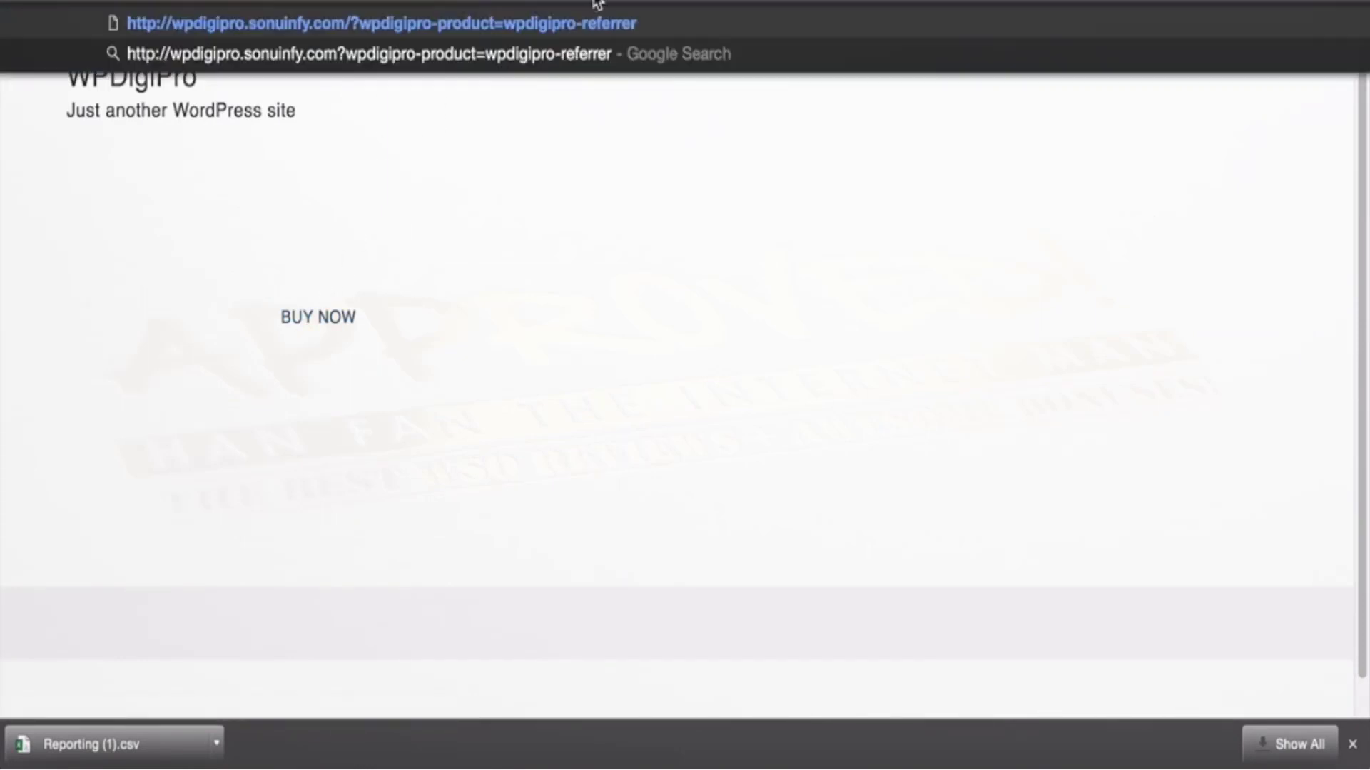
text(/buy)
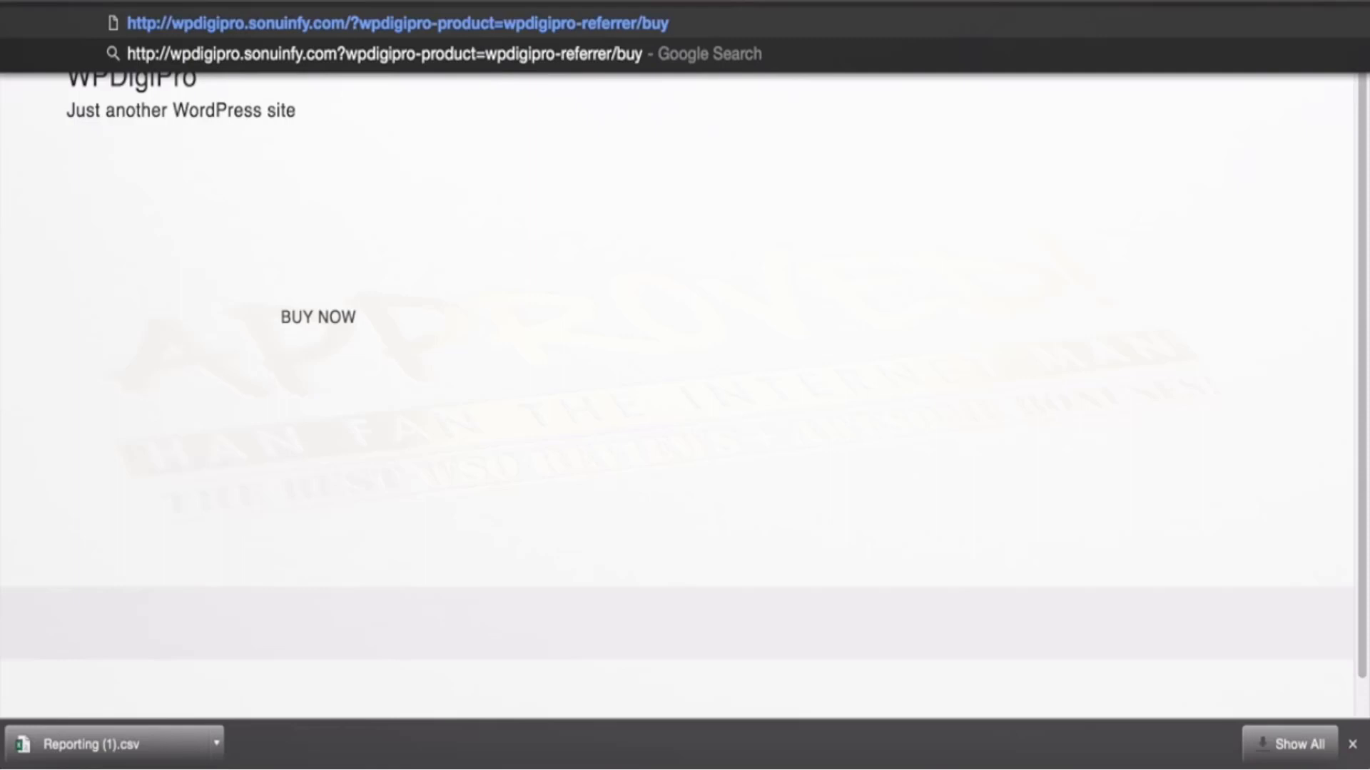
text(#now)
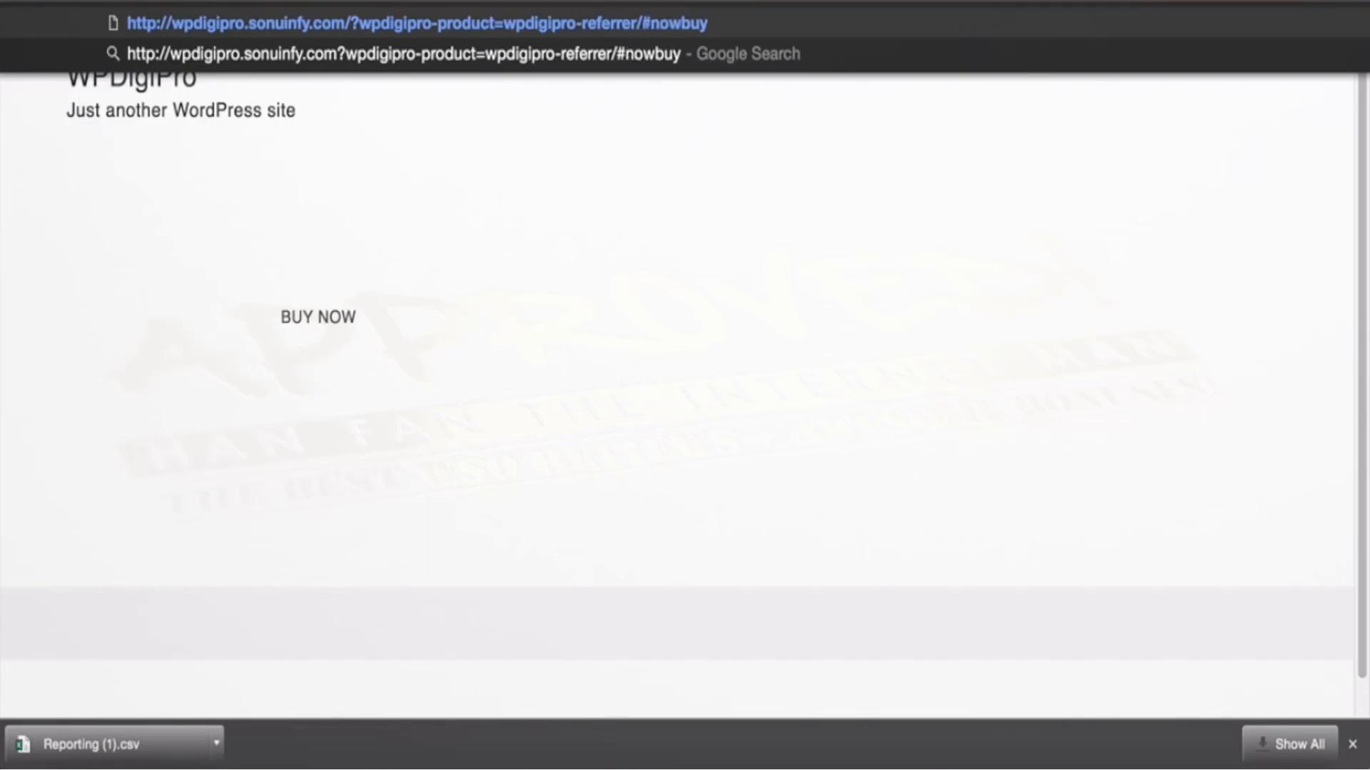
key(BackSpace)
key(BackSpace)
key(BackSpace)
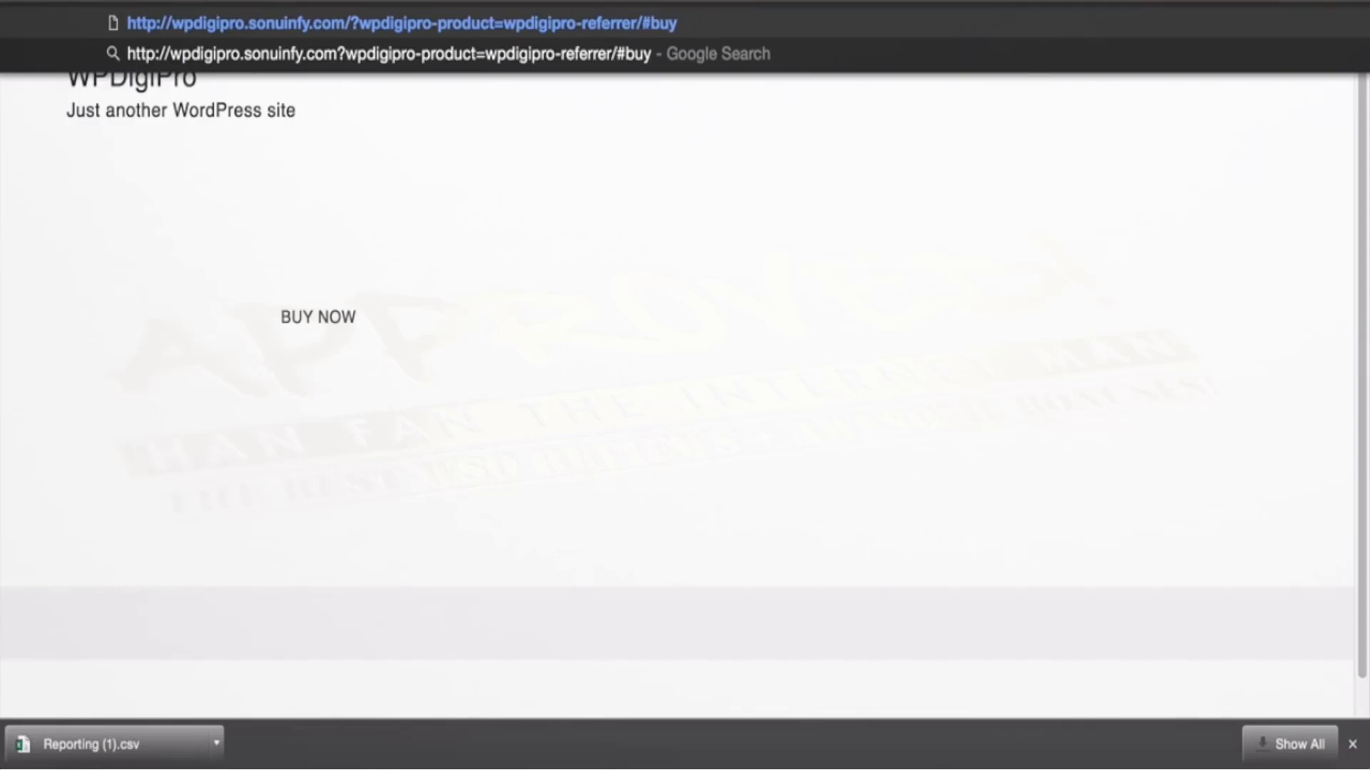
text(now)
key(Return)
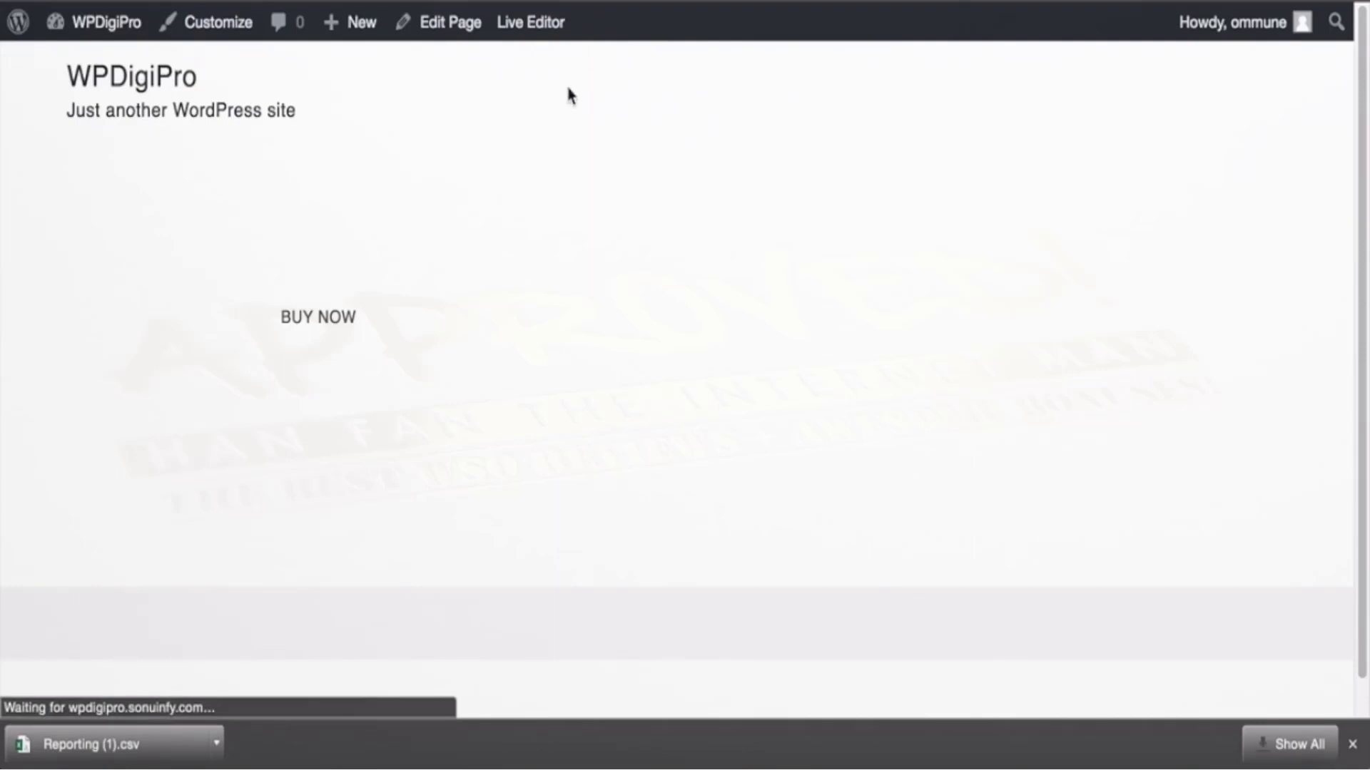
- Reload to show the $56 wpdigipro-referrer buy-now popup, then dismiss it with Esc
click(321, 318)
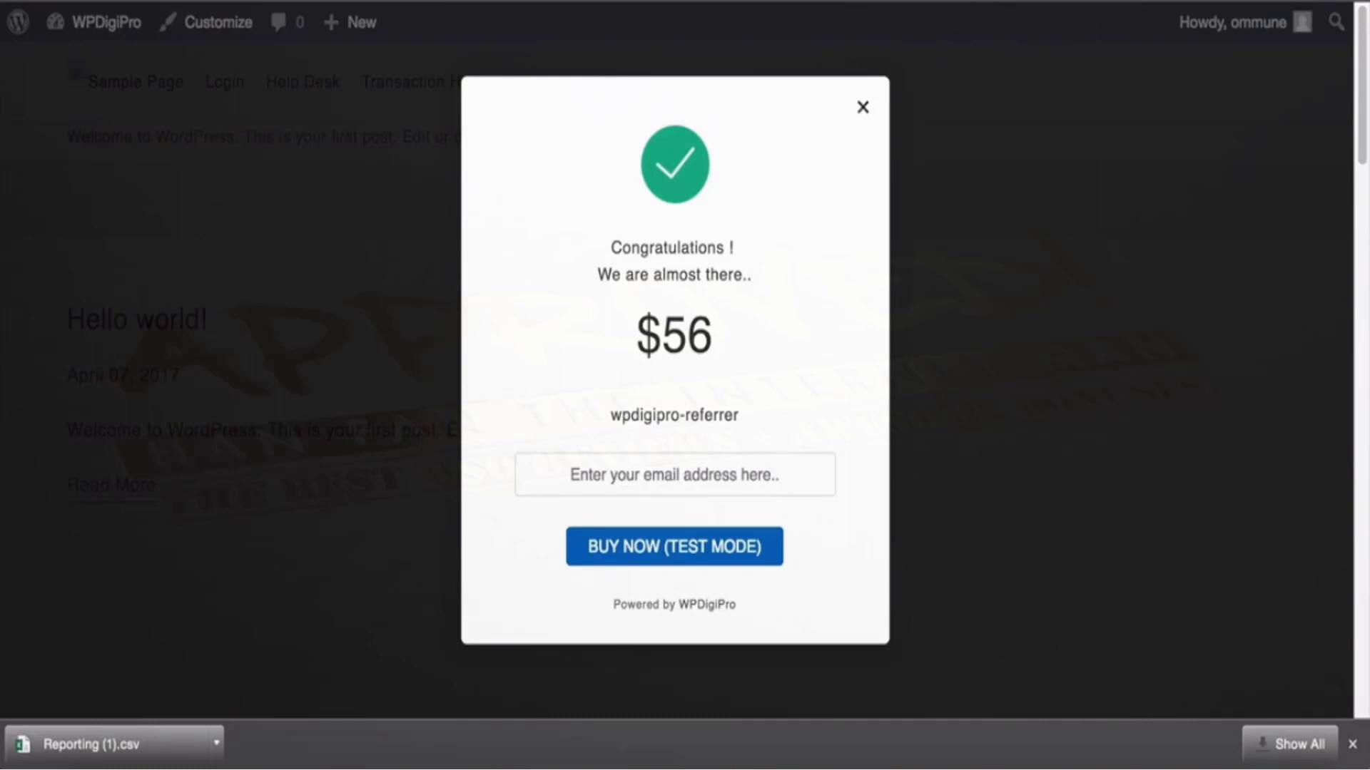
key(Escape)
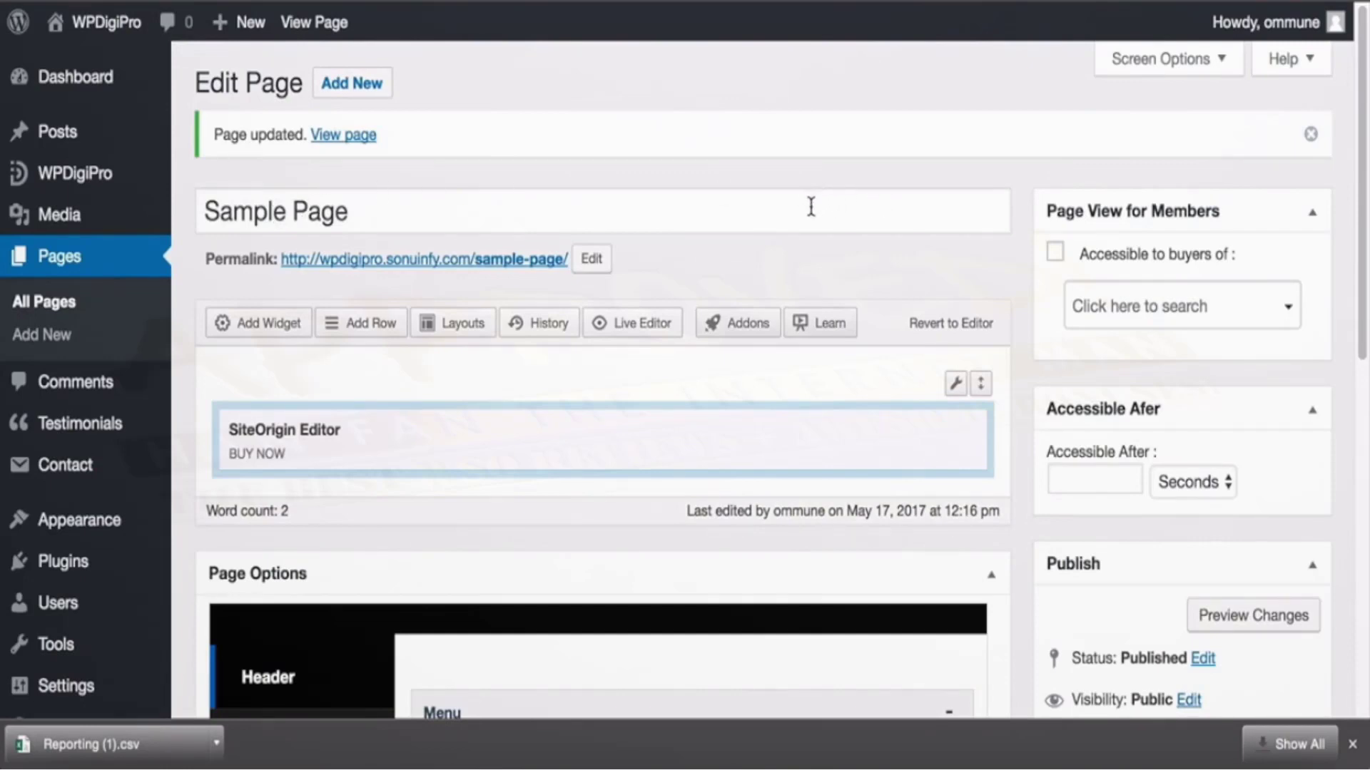
- Tick 'Accessible to buyers of' and select all products in the access list
click(1055, 254)
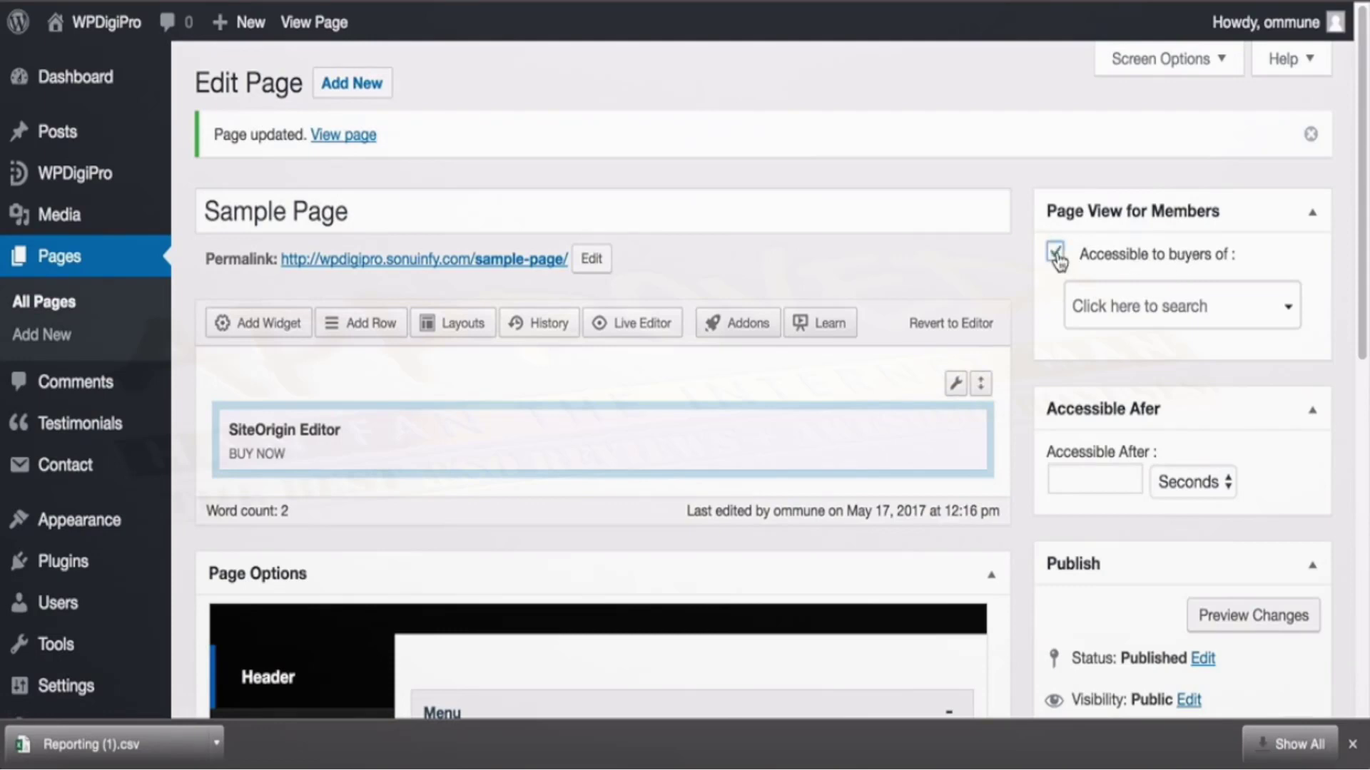
click(1177, 307)
click(1108, 347)
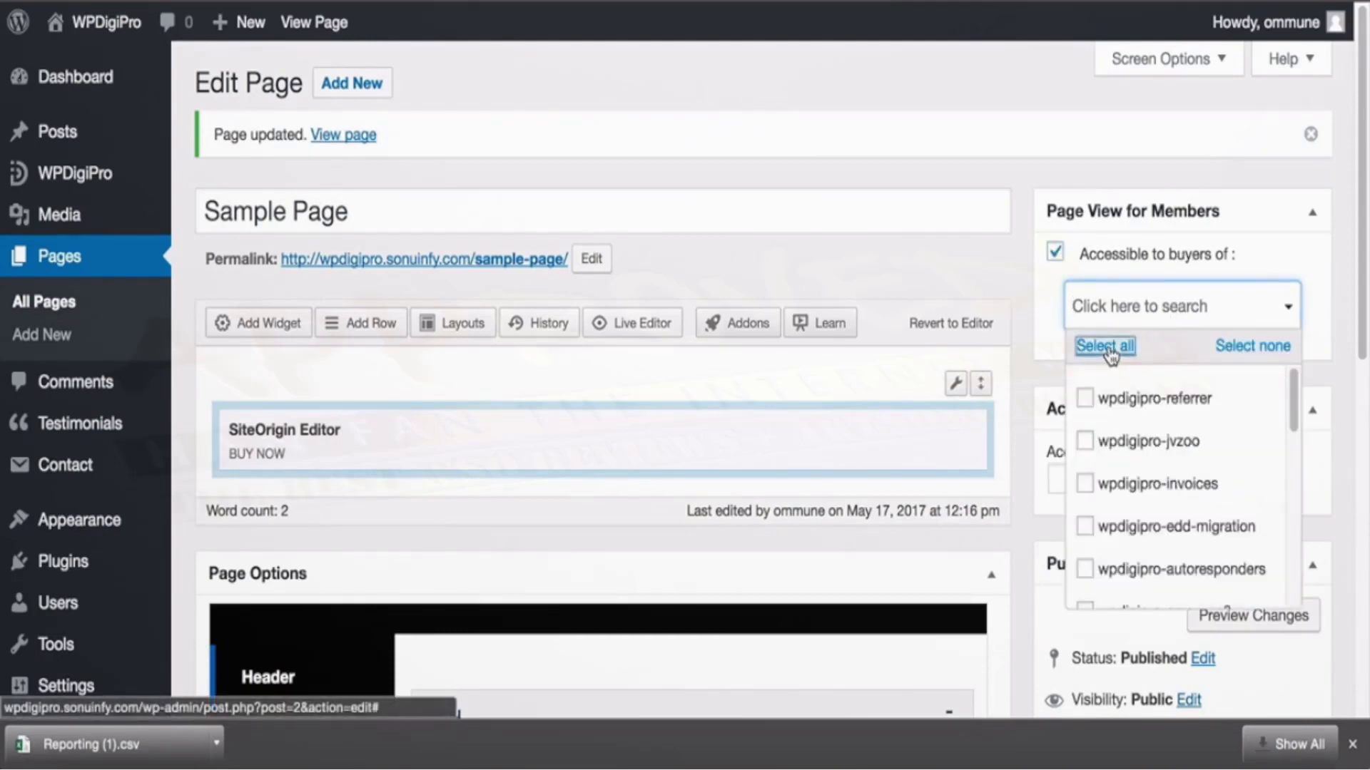
mouse_move(913, 428)
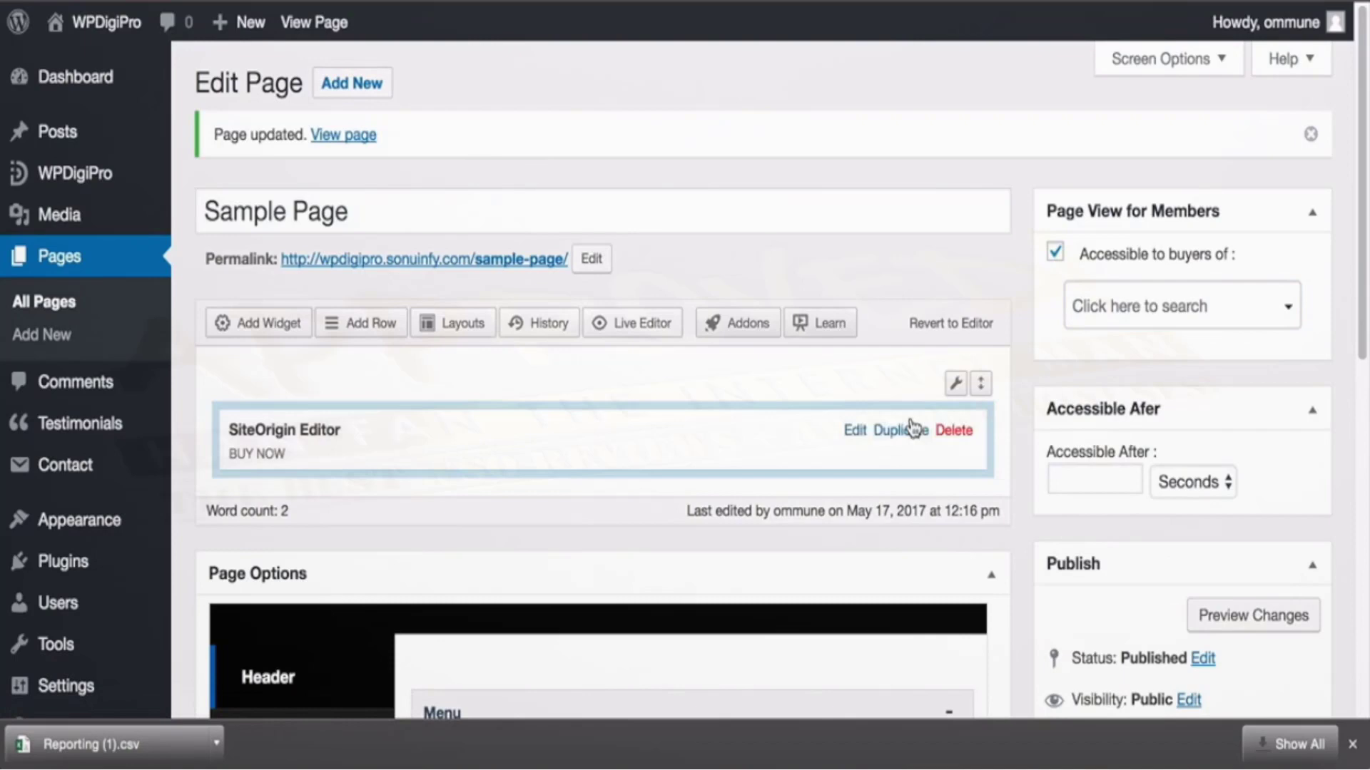
click(1141, 308)
scroll(1199, 453, down, 2)
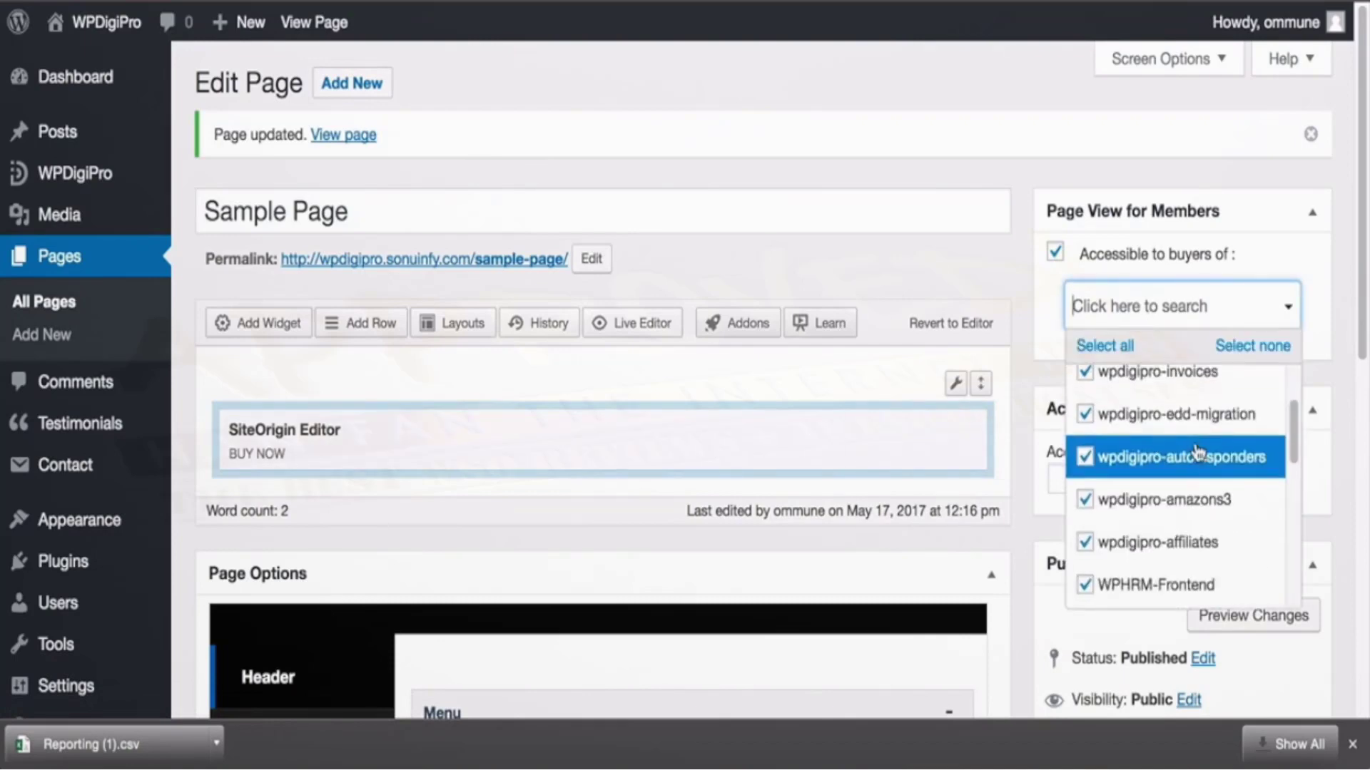
scroll(1198, 453, down, 1)
drag(347, 212, 203, 215)
- Clear the product selection and allow only buyers of wpdigipro-referrer
click(1186, 308)
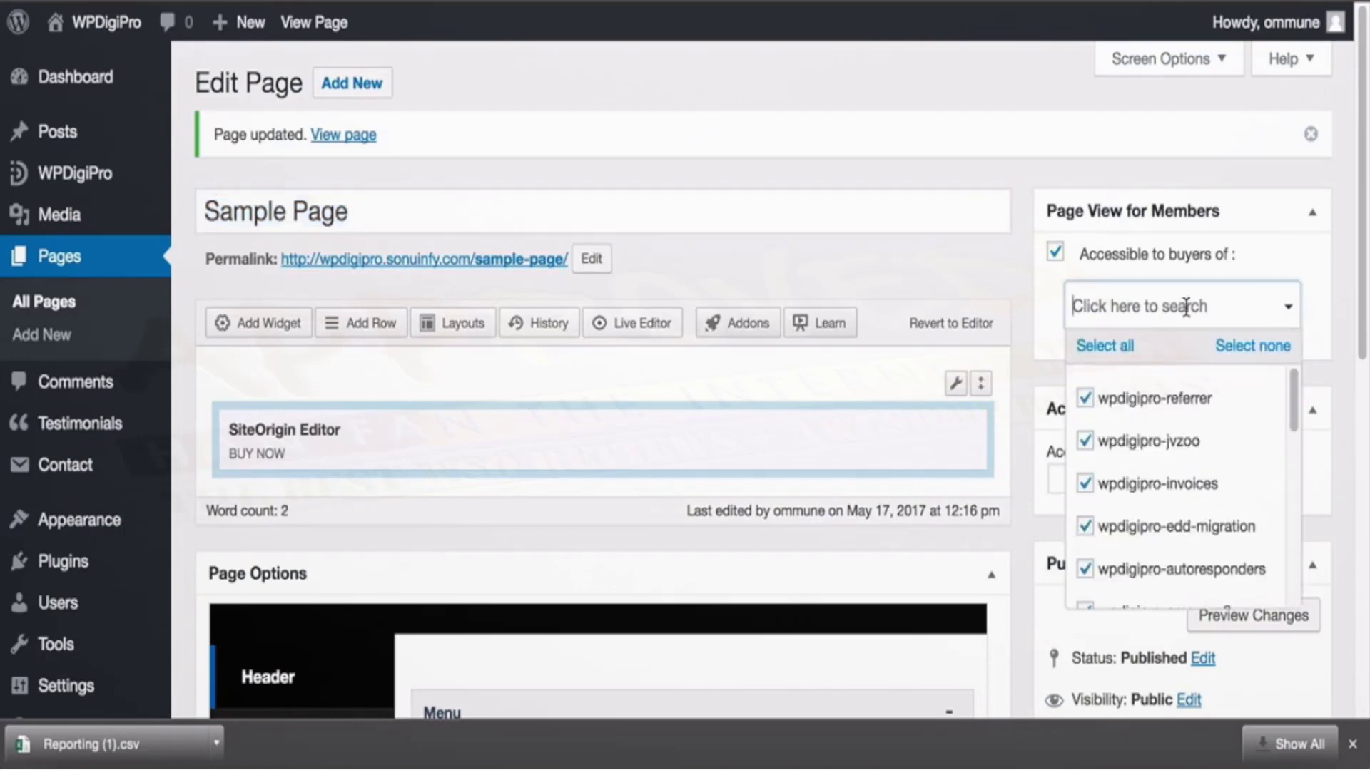
scroll(1206, 446, down, 8)
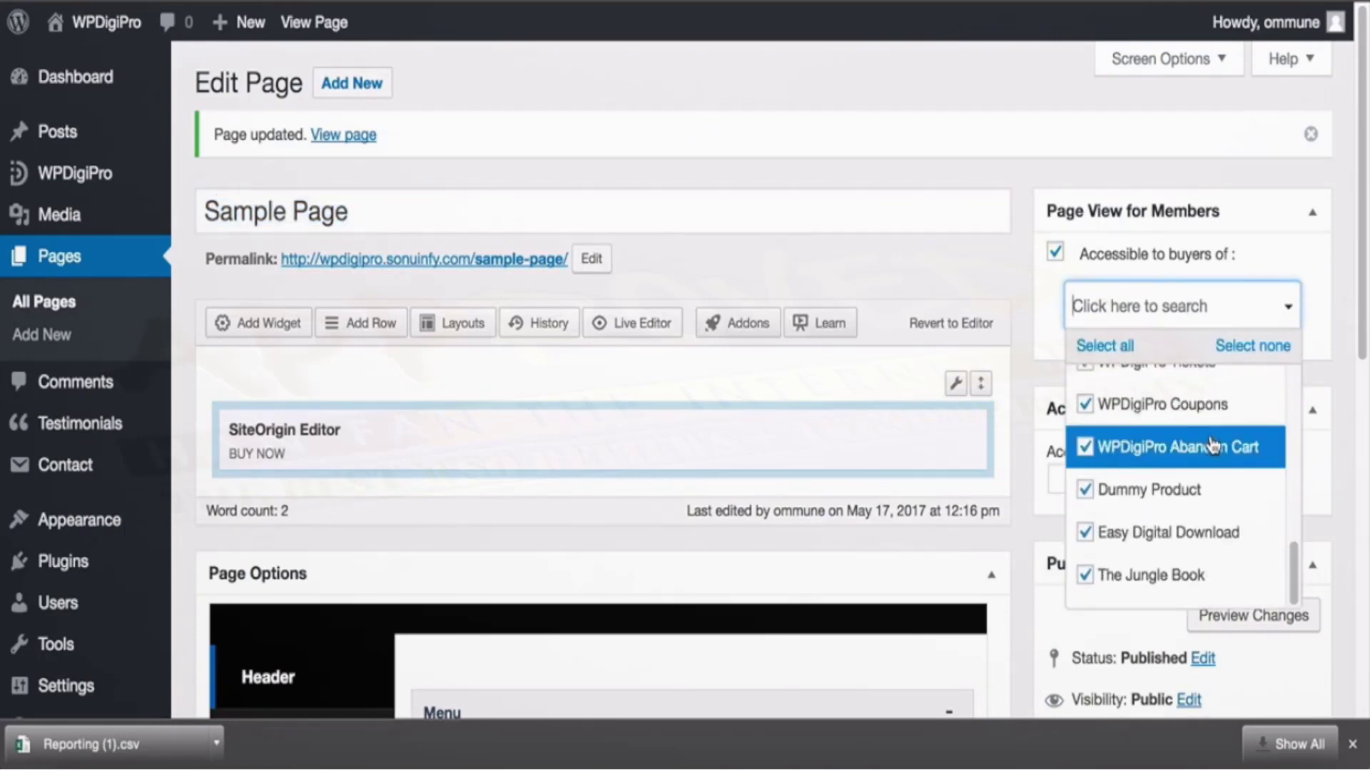
scroll(1163, 399, up, 6)
click(1249, 347)
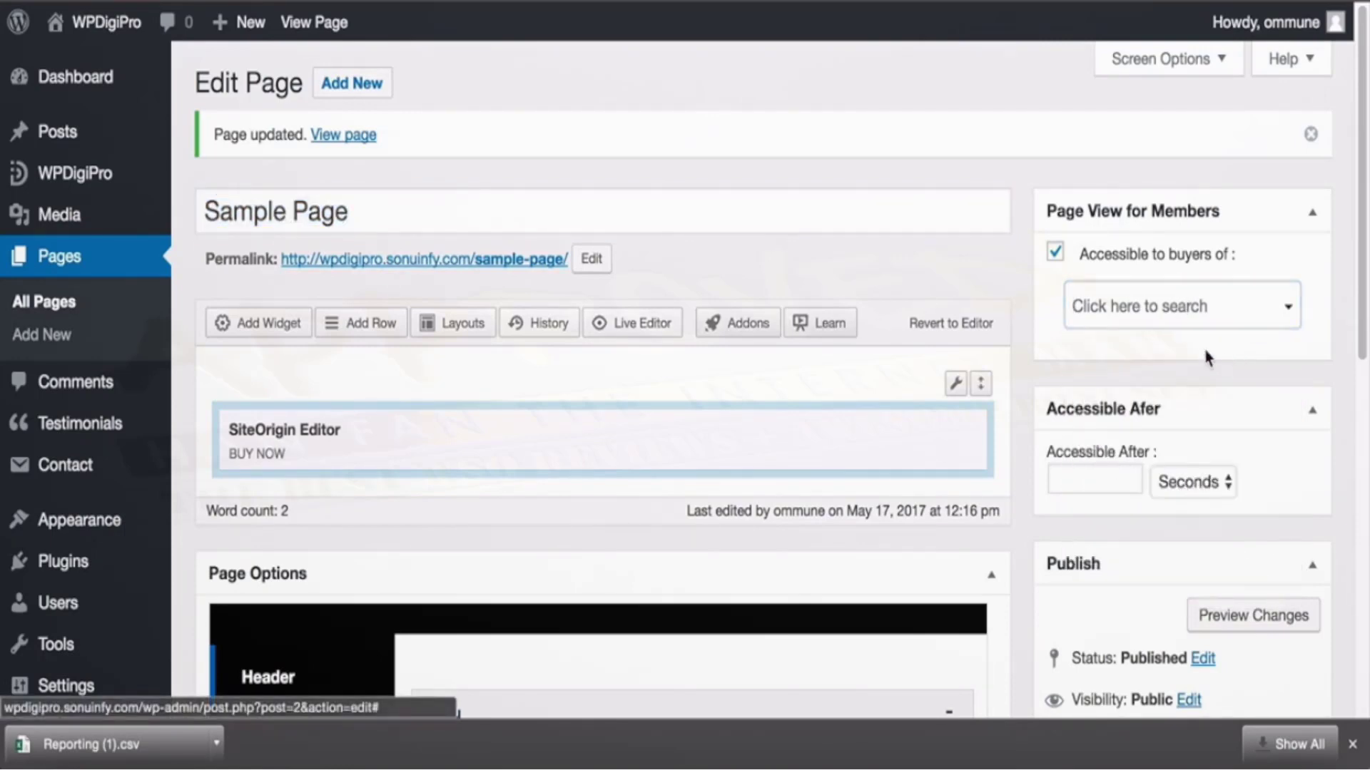
click(1143, 308)
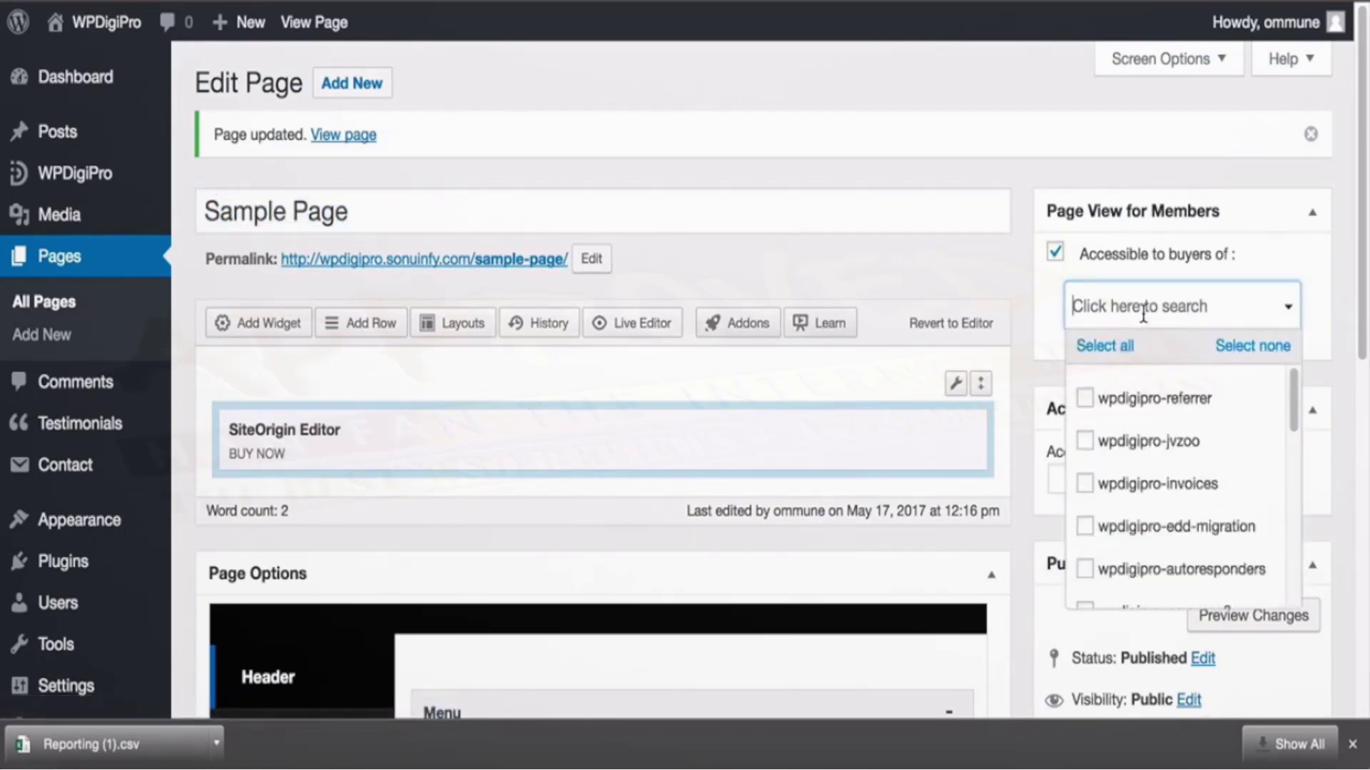
click(1085, 398)
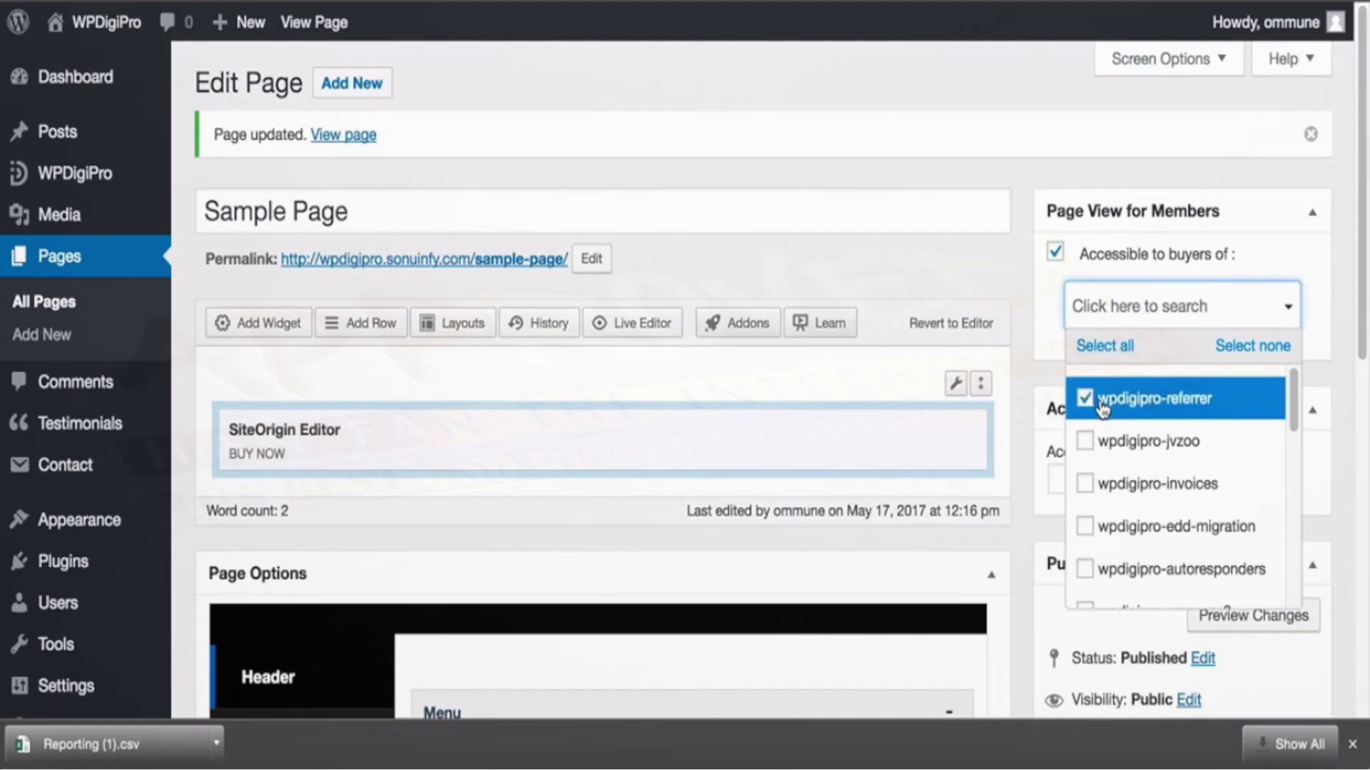
click(413, 212)
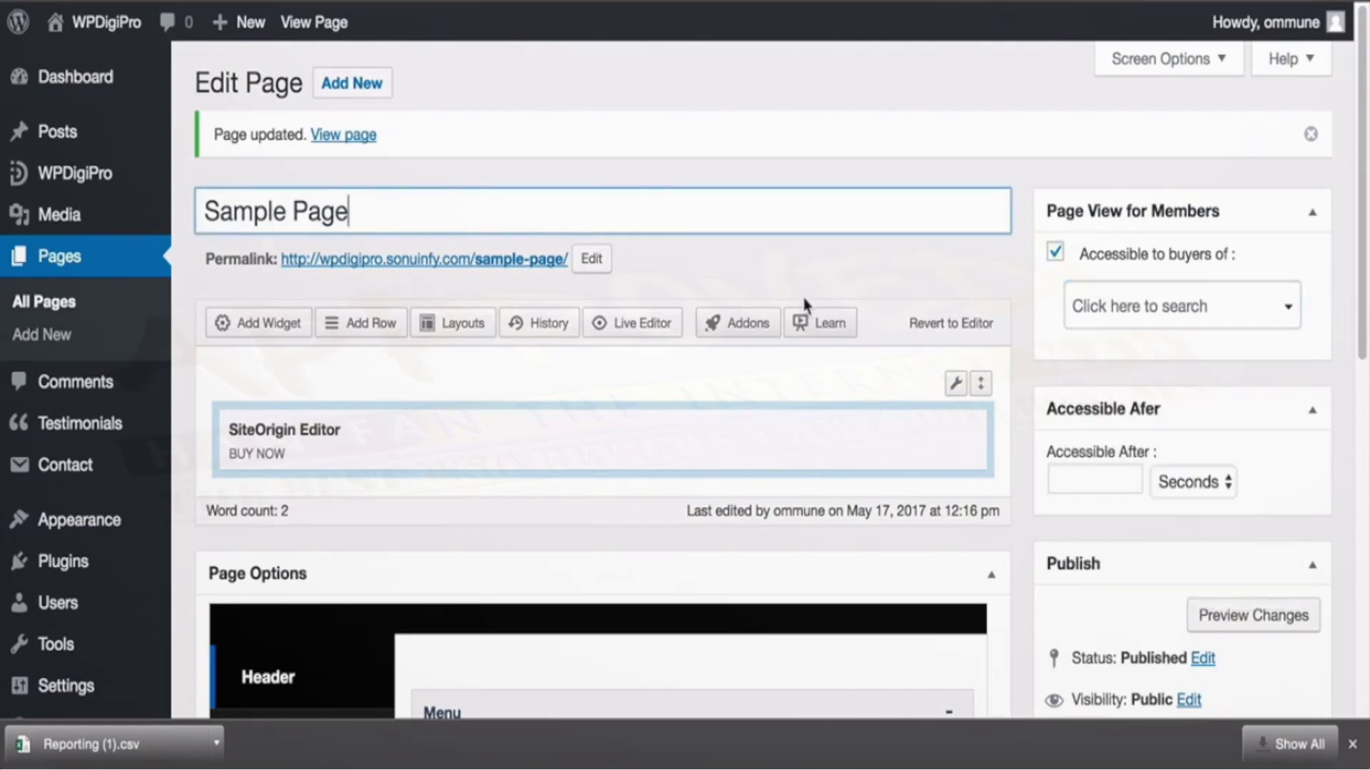
click(1184, 362)
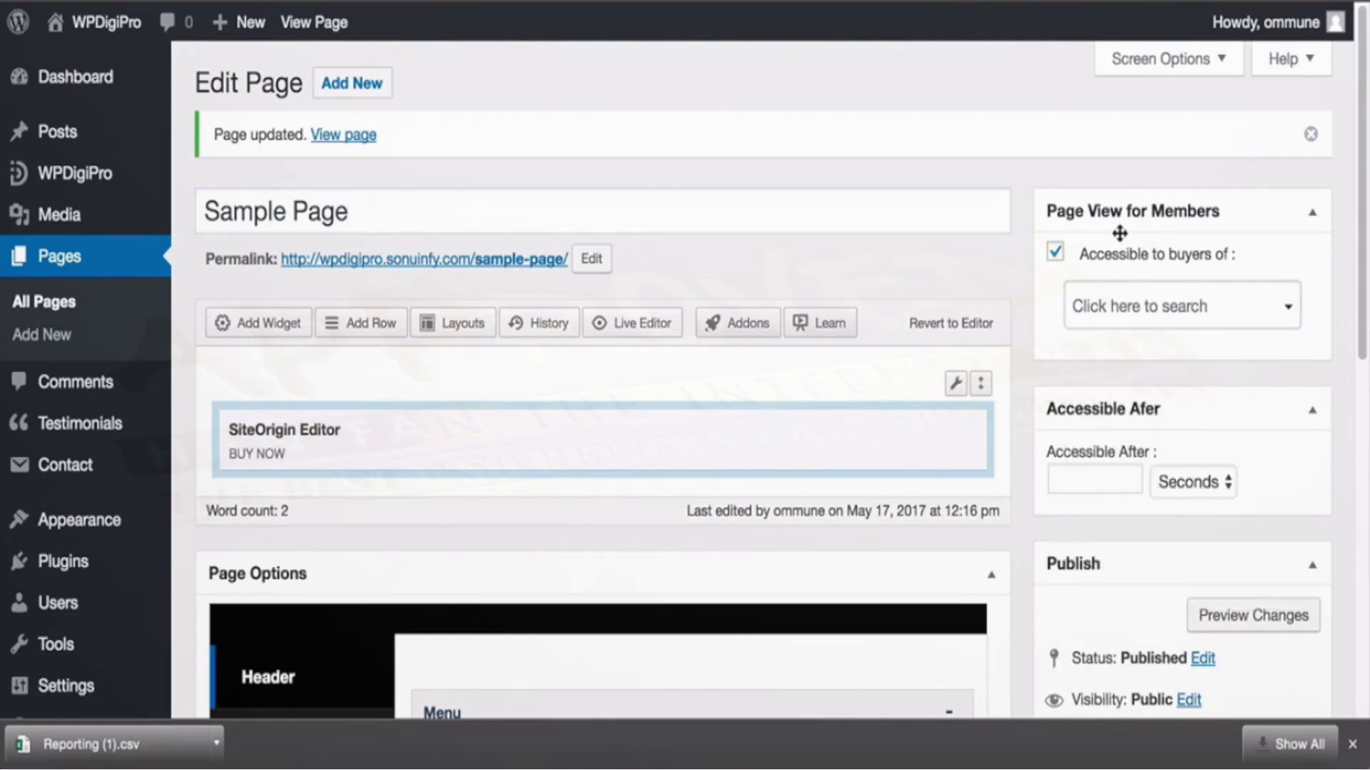
- Enter 7 in Accessible After and choose Days as the delay unit
scroll(1119, 233, down, 2)
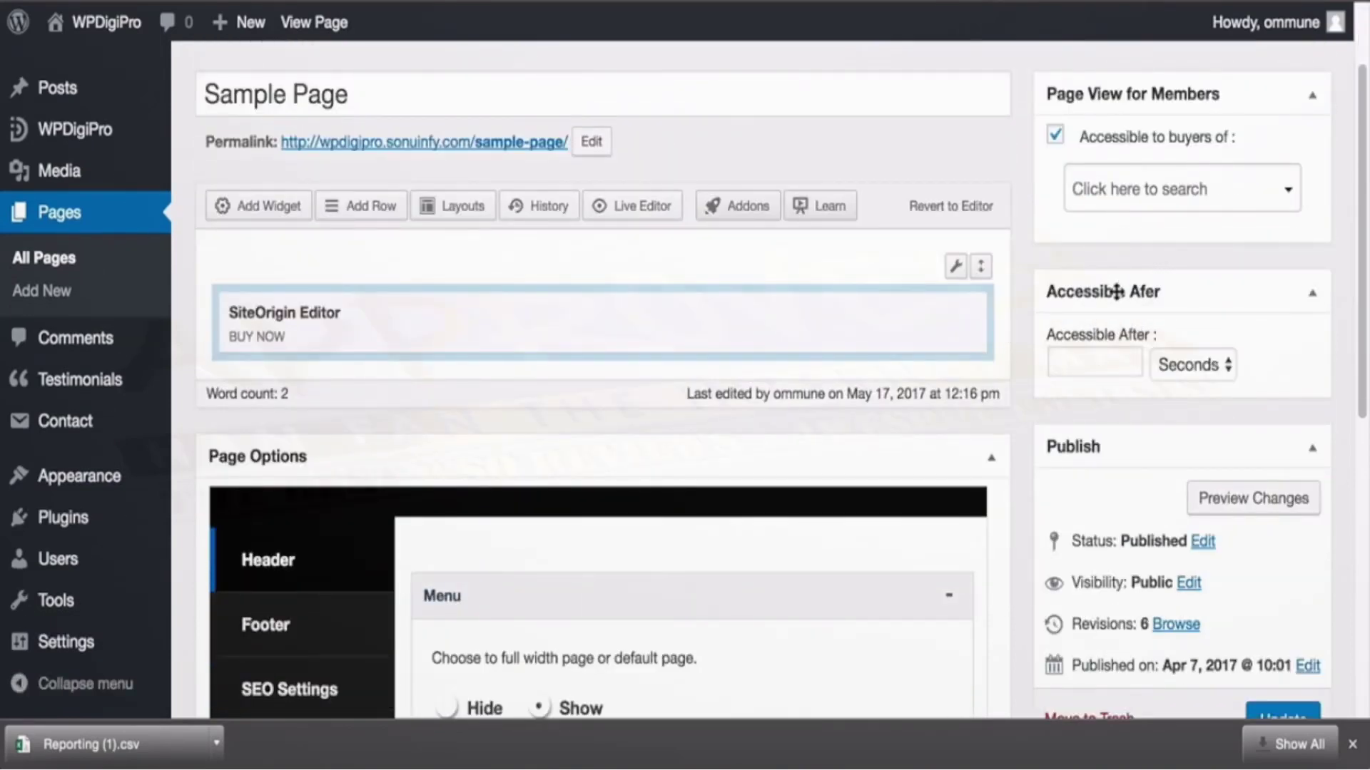
click(1088, 350)
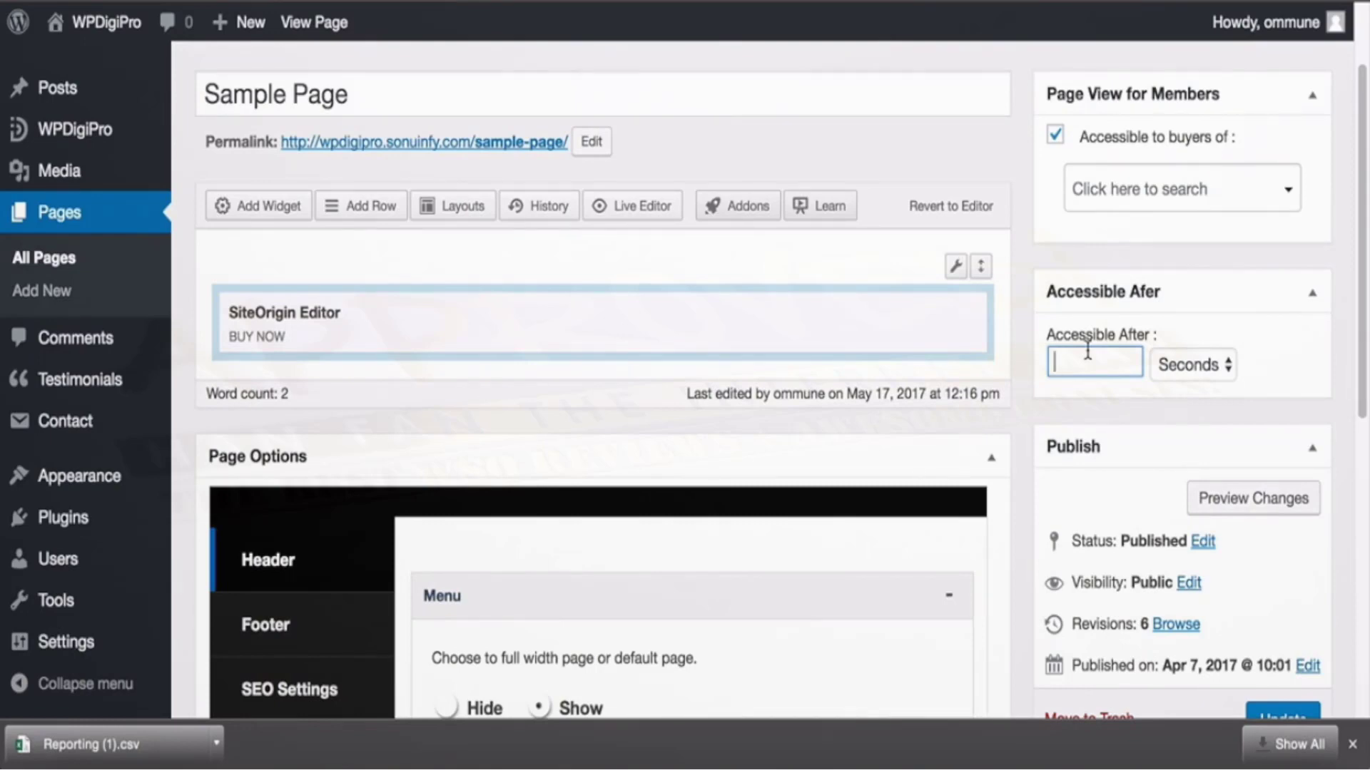
text(7)
click(1205, 365)
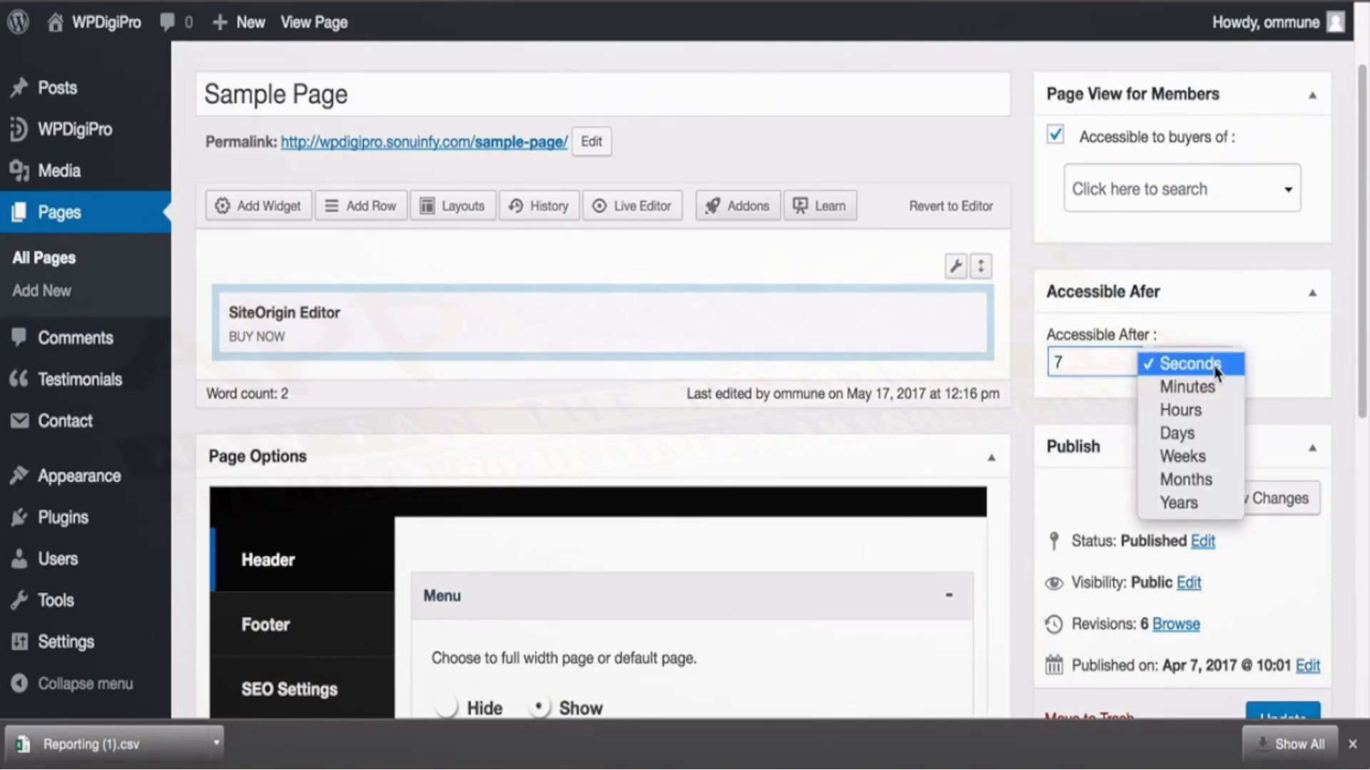
click(1177, 433)
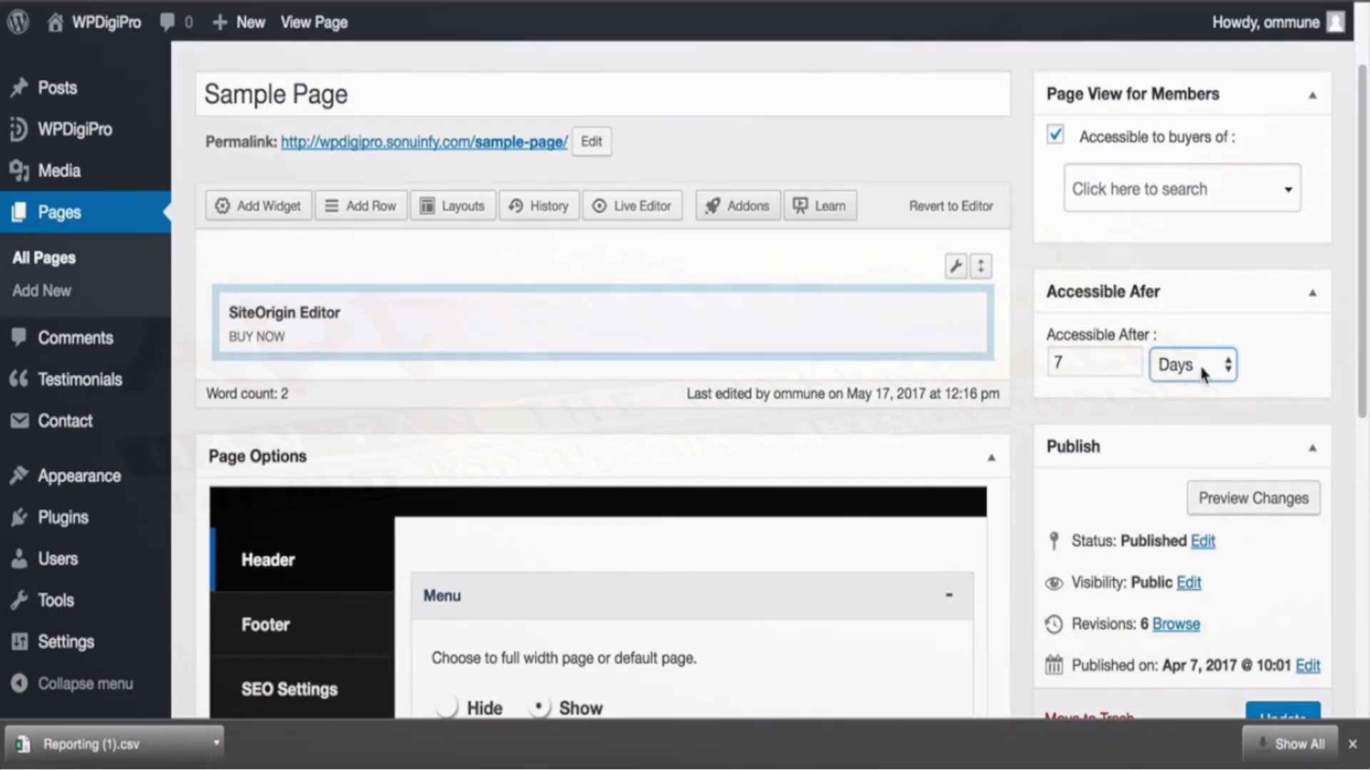
scroll(1198, 357, down, 7)
scroll(1192, 328, down, 2)
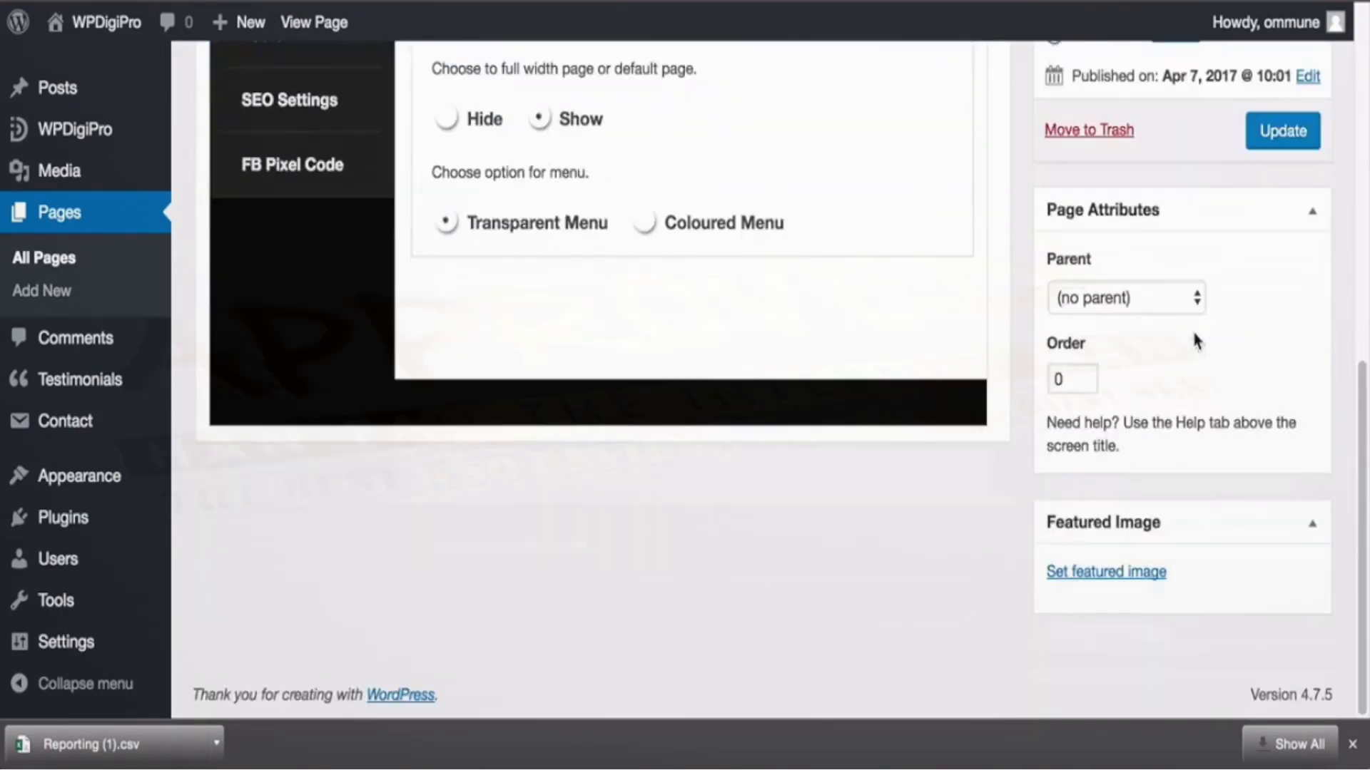